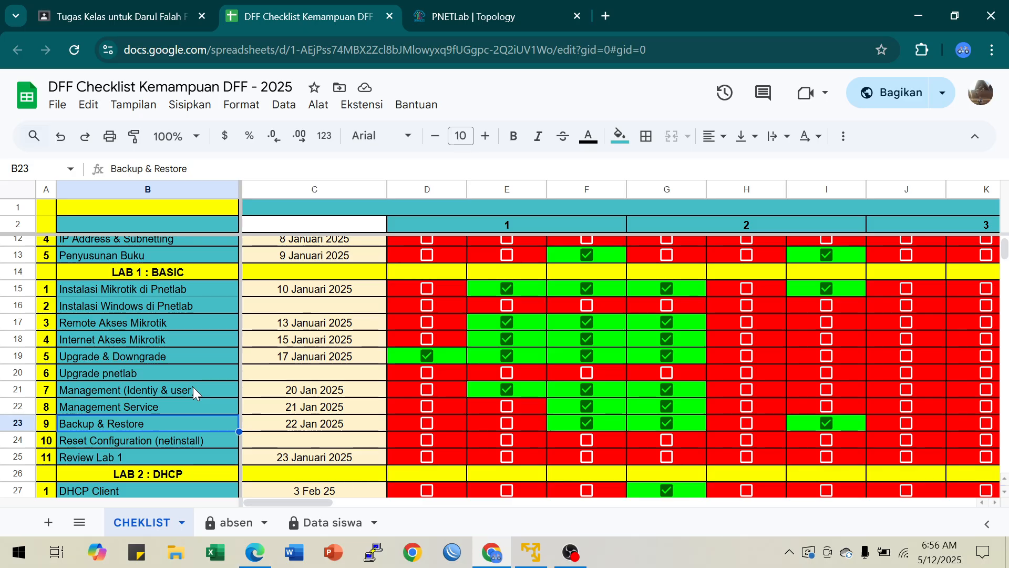
Step: Examine the Management Service and Backup & Restore entries under Lab 1 in the checklist
left_click(149, 406)
left_click(143, 420)
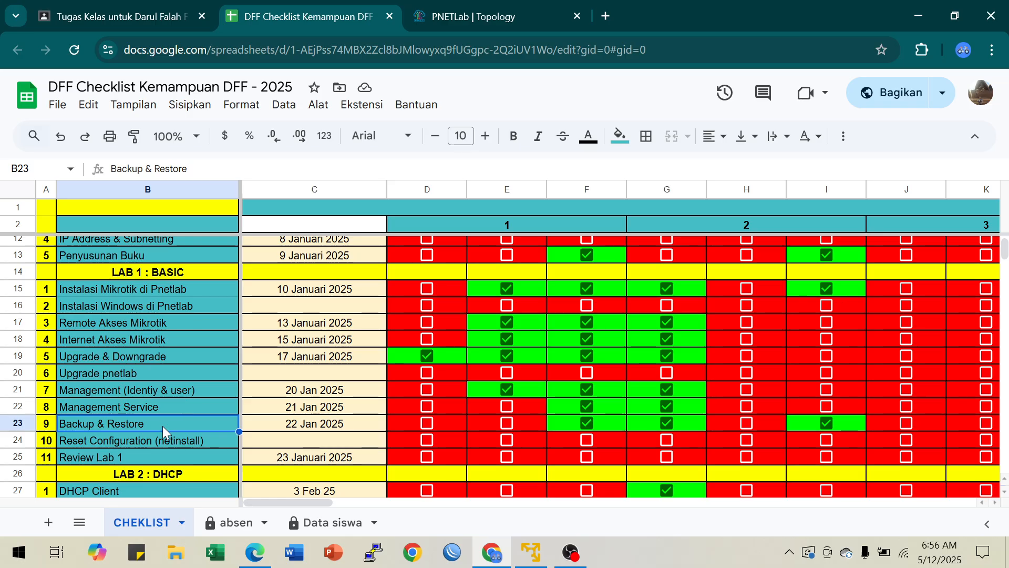
left_click(169, 408)
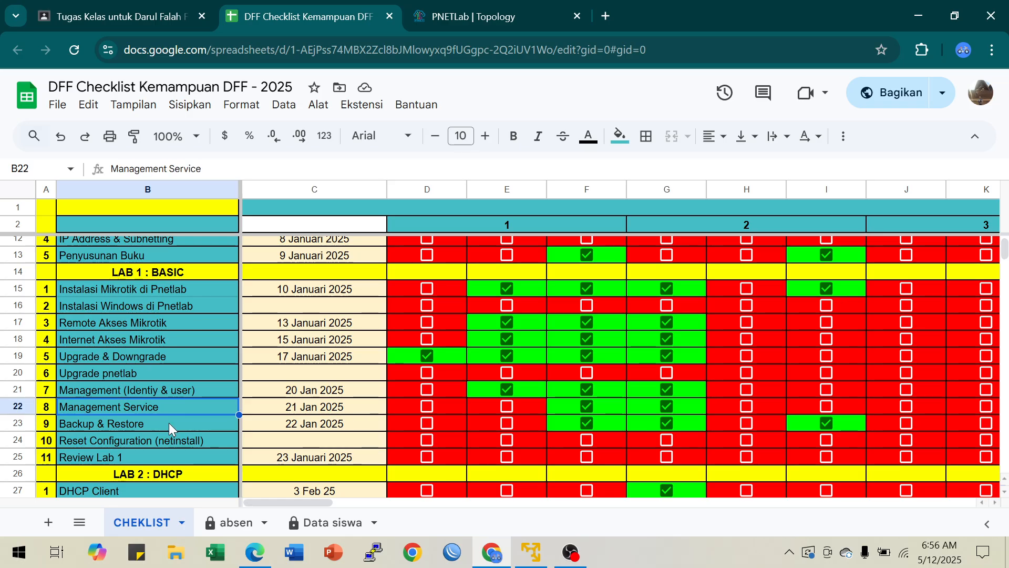
left_click(168, 425)
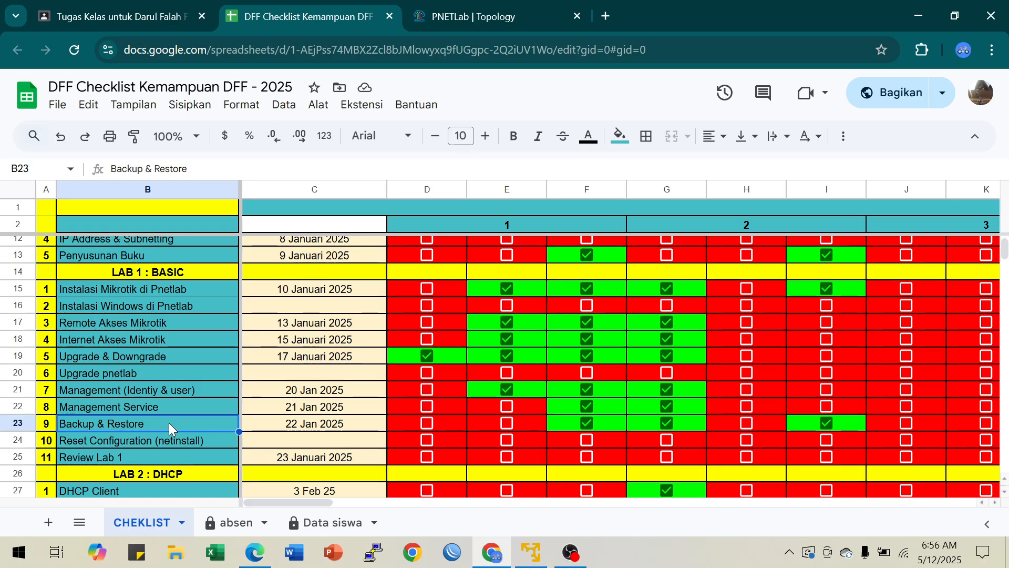
left_click(173, 410)
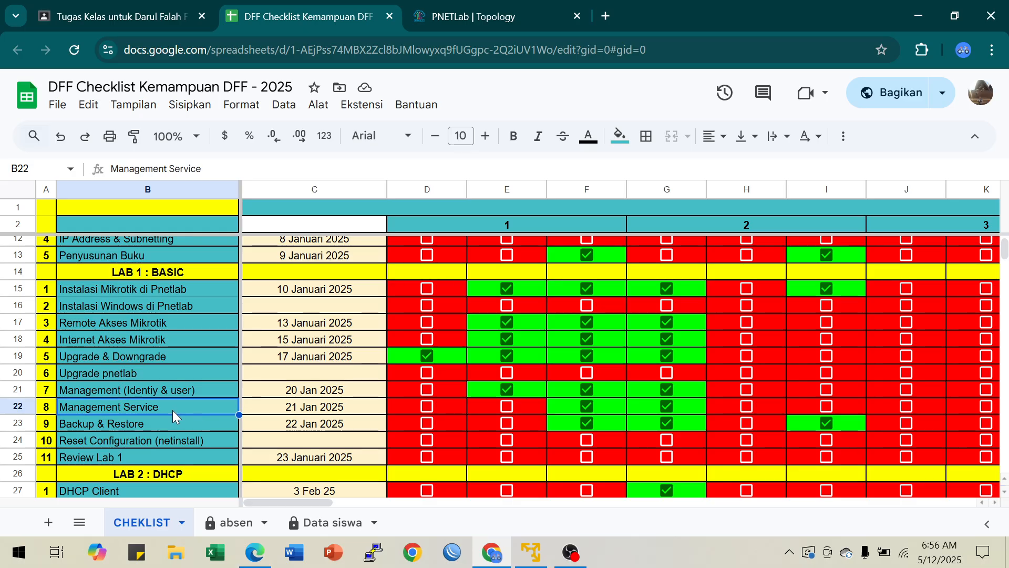
left_click(168, 420)
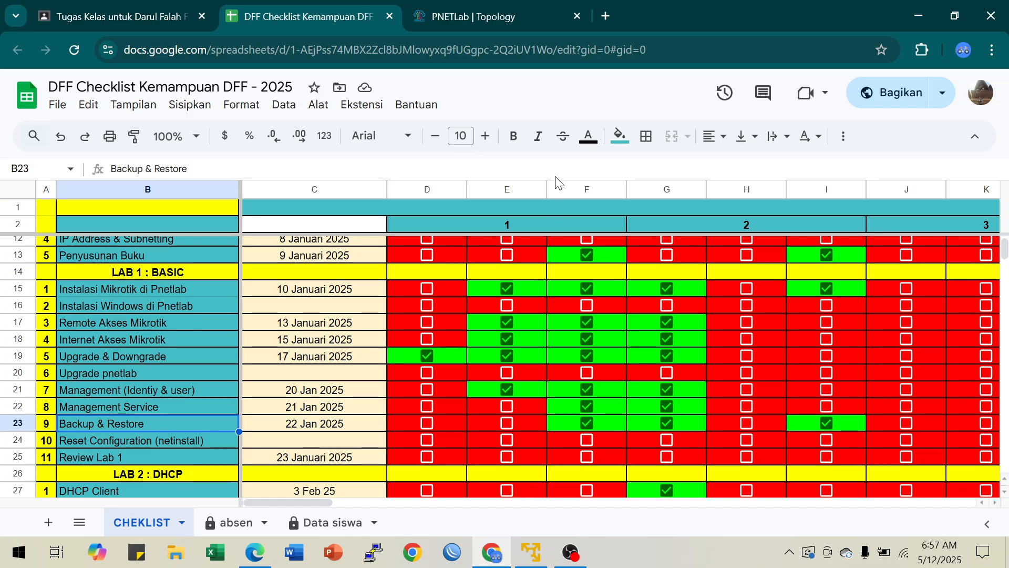
Step: Switch to the PNETLab topology and change the lab number in the diagram's title text to 1.9
left_click(475, 18)
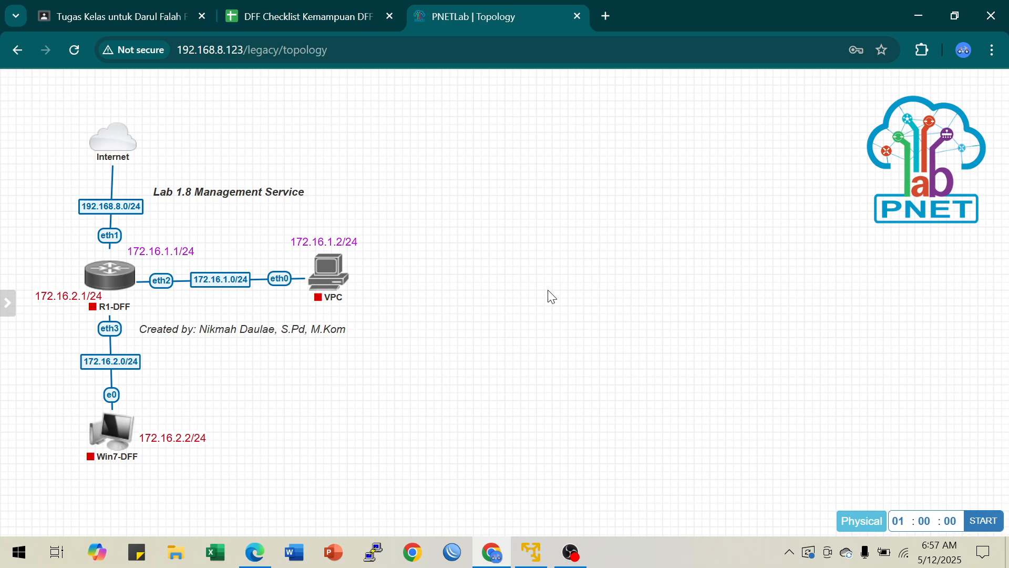
double_click(230, 193)
left_click(197, 204)
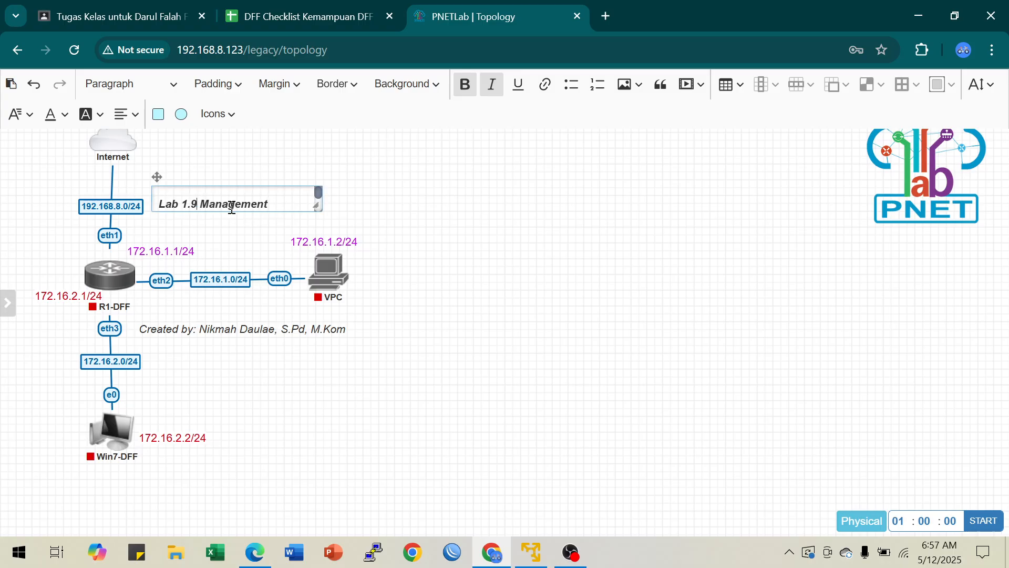
key("BackSpace")
type("9")
Step: Append "Backup dan Restore" to the end of the diagram's title text
left_click_drag(201, 203, 274, 204)
left_click(274, 204)
type("B")
key("BackSpace")
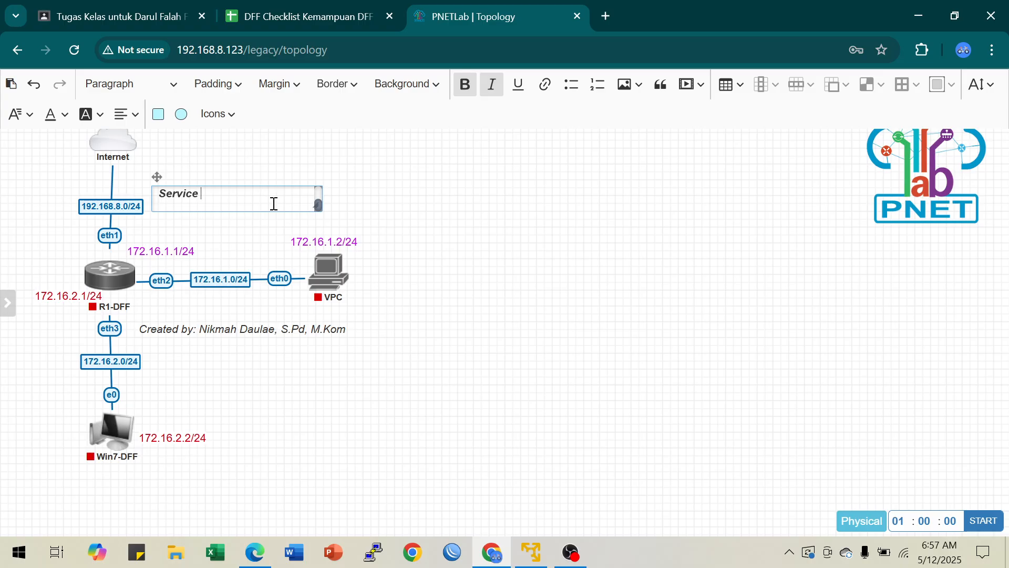
type("Backup dan Restore")
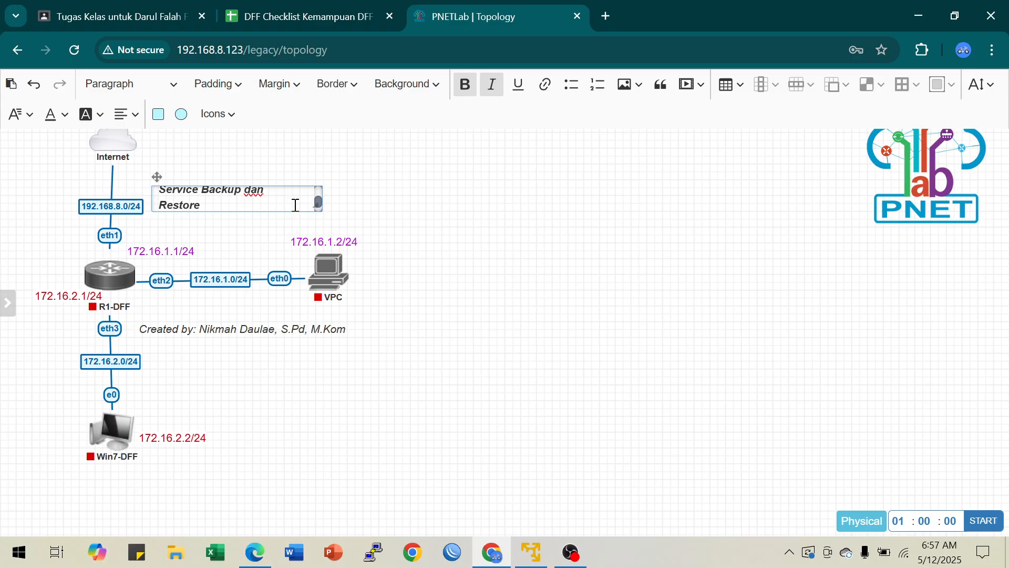
Step: Remove "Management Service" from the title so that it reads "Lab 1.9 Backup dan Restore"
key("BackSpace")
key("BackSpace")
key("BackSpace")
key("BackSpace")
key("BackSpace")
key("BackSpace")
key("BackSpace")
key("BackSpace")
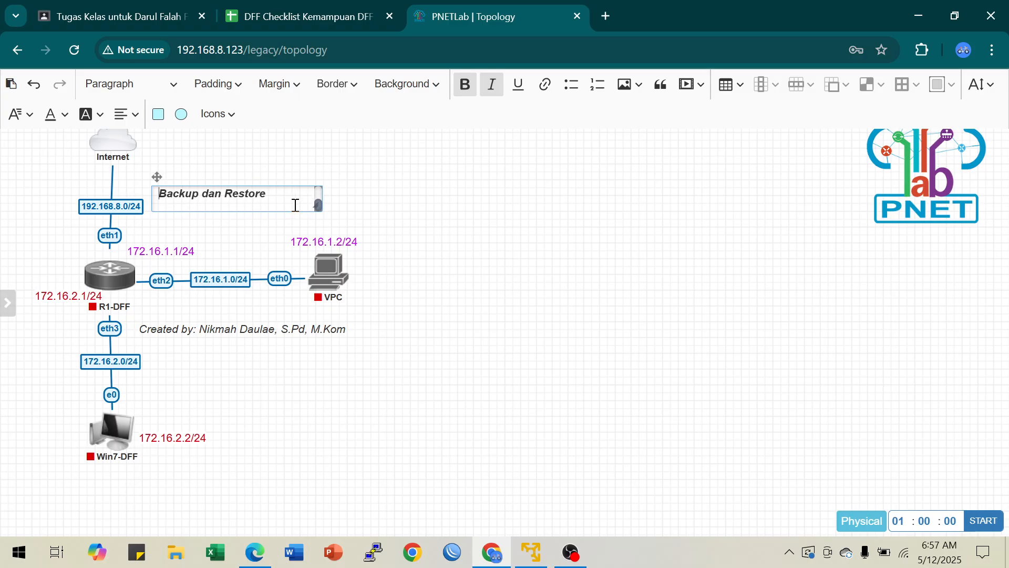
type("Lab 1.9 Management")
key("BackSpace")
key("BackSpace")
key("BackSpace")
key("BackSpace")
key("BackSpace")
key("BackSpace")
key("BackSpace")
key("BackSpace")
key("BackSpace")
key("BackSpace")
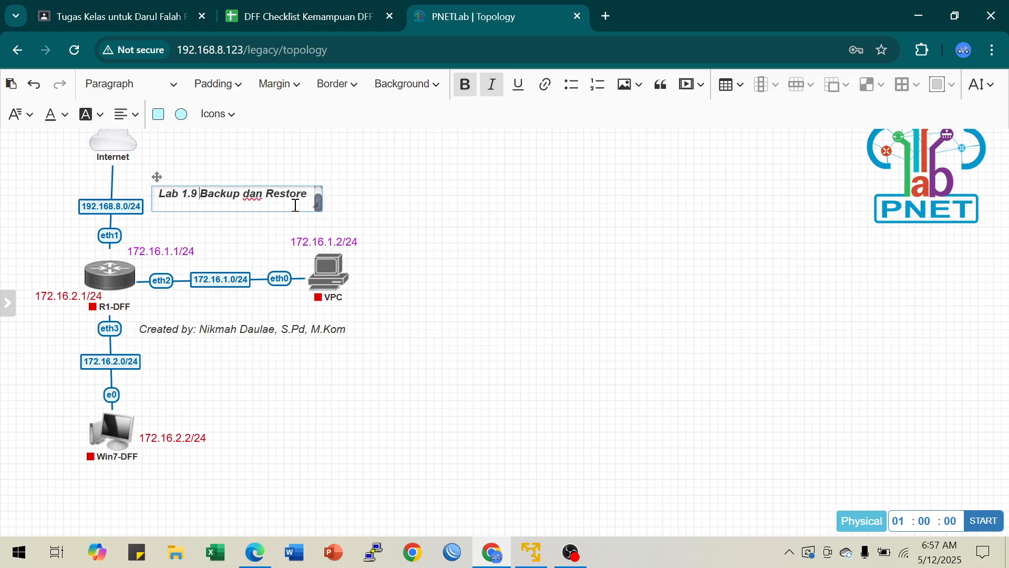
left_click(576, 240)
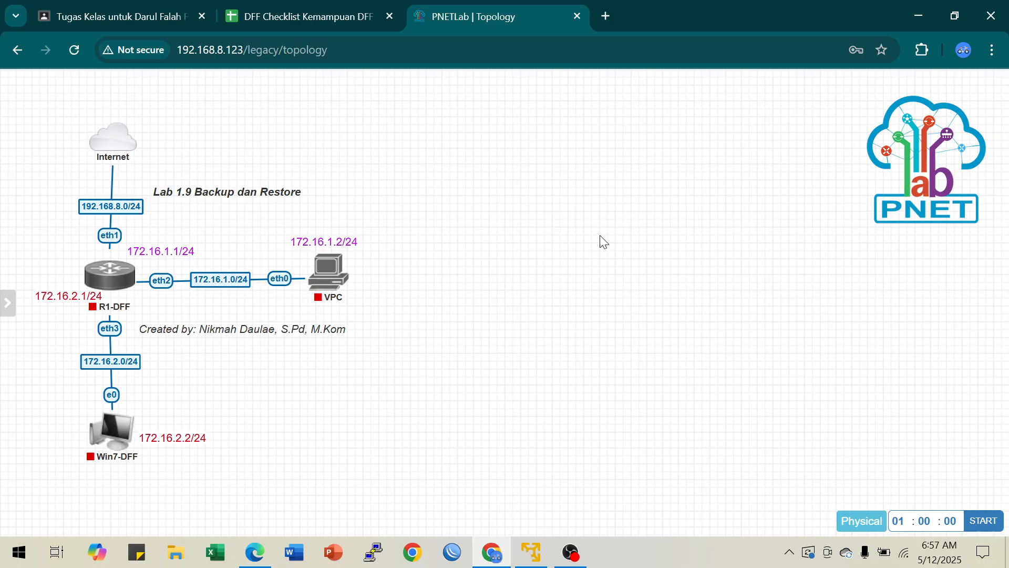
Step: Add a network of type nat0 and place it in the empty canvas area beside the existing topology
right_click(531, 228)
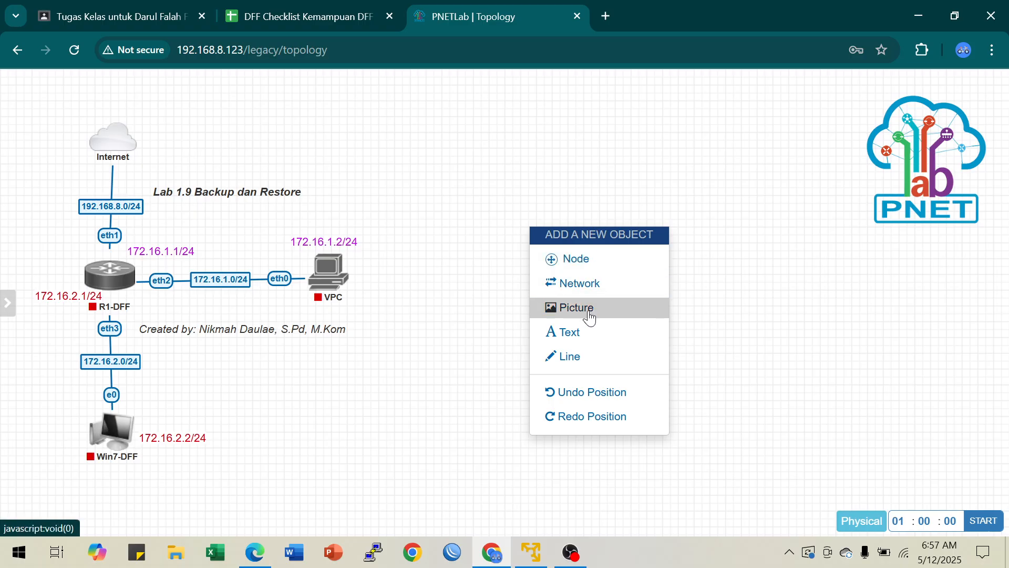
left_click(590, 292)
left_click(471, 227)
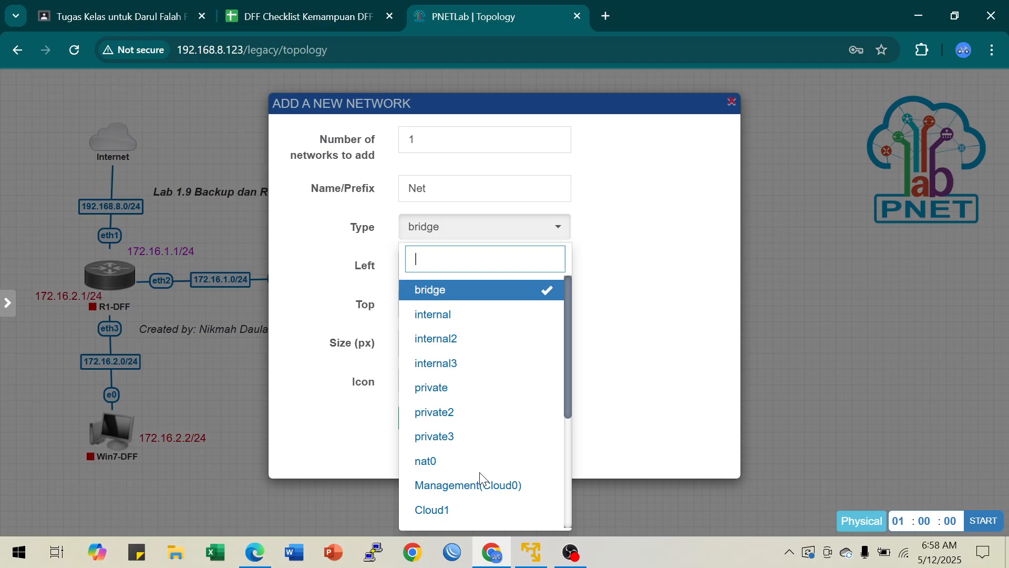
scroll(481, 481, "down", 3)
scroll(480, 475, "up", 3)
left_click(451, 468)
left_click(427, 419)
mouse_move(559, 246)
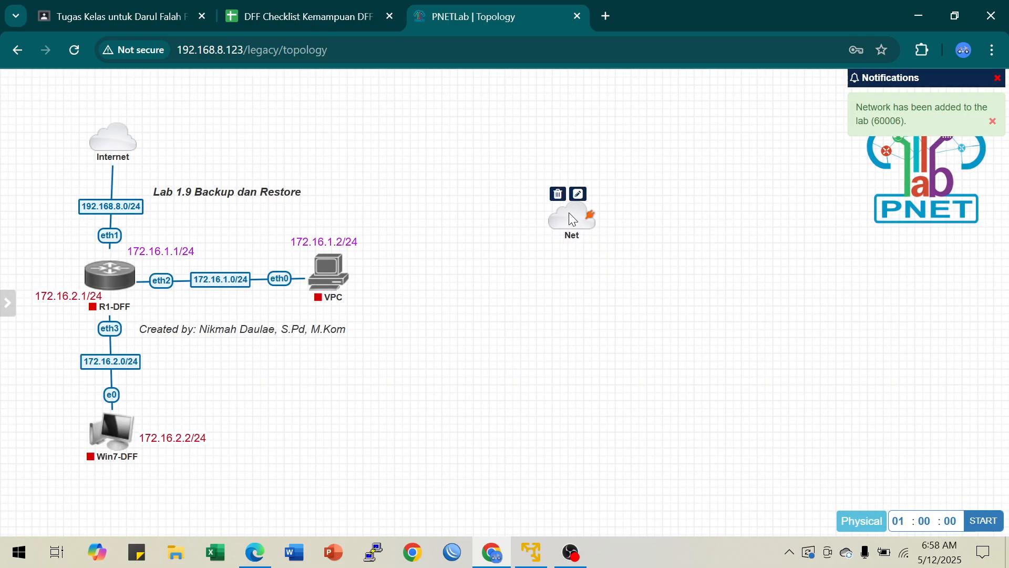
left_click_drag(522, 137, 518, 132)
right_click(569, 239)
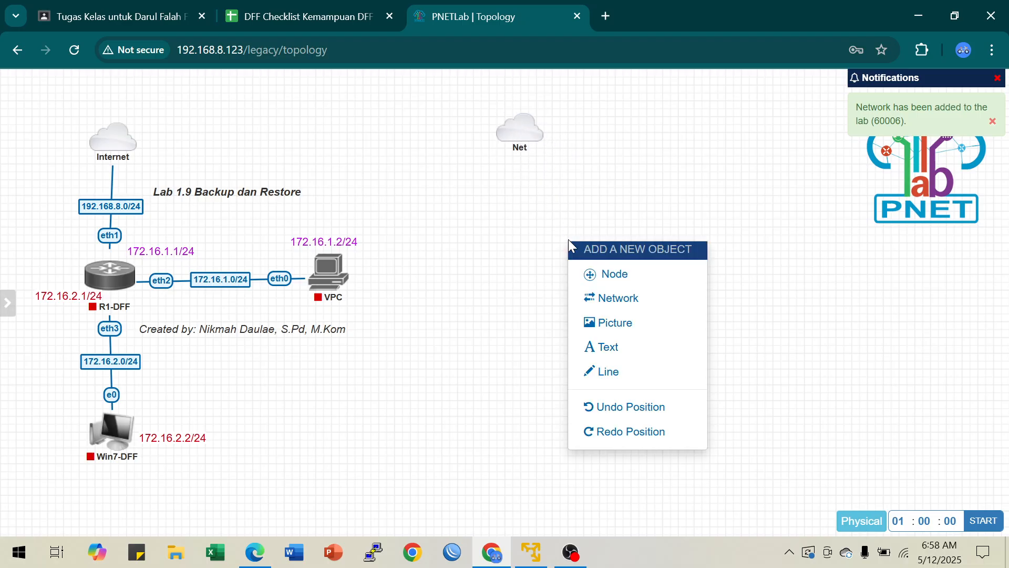
left_click(614, 273)
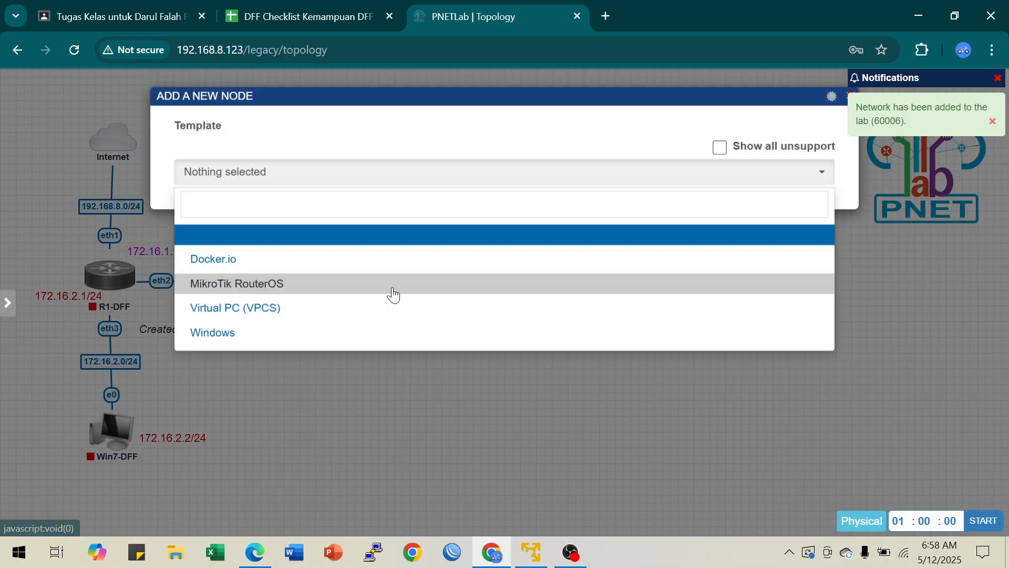
left_click(266, 314)
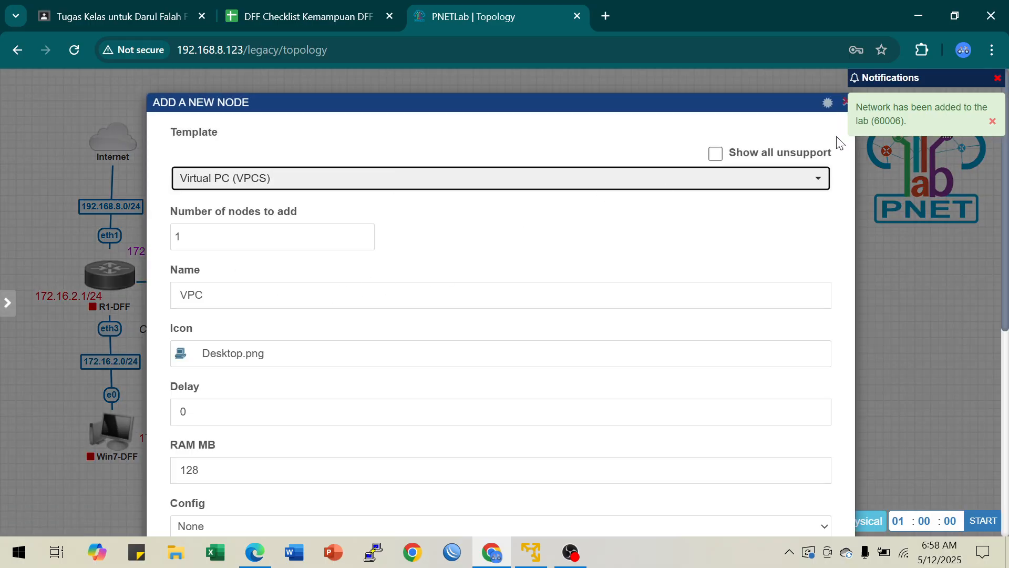
left_click(846, 103)
Step: Set up a new node from the MikroTik RouterOS template and name it R1-TKJ
right_click(557, 245)
left_click(557, 278)
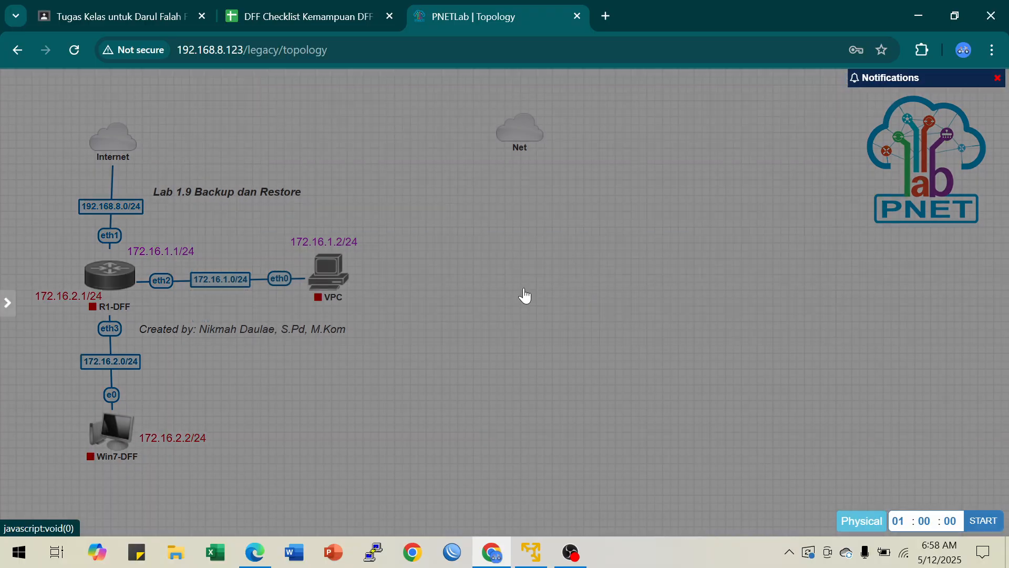
left_click(244, 289)
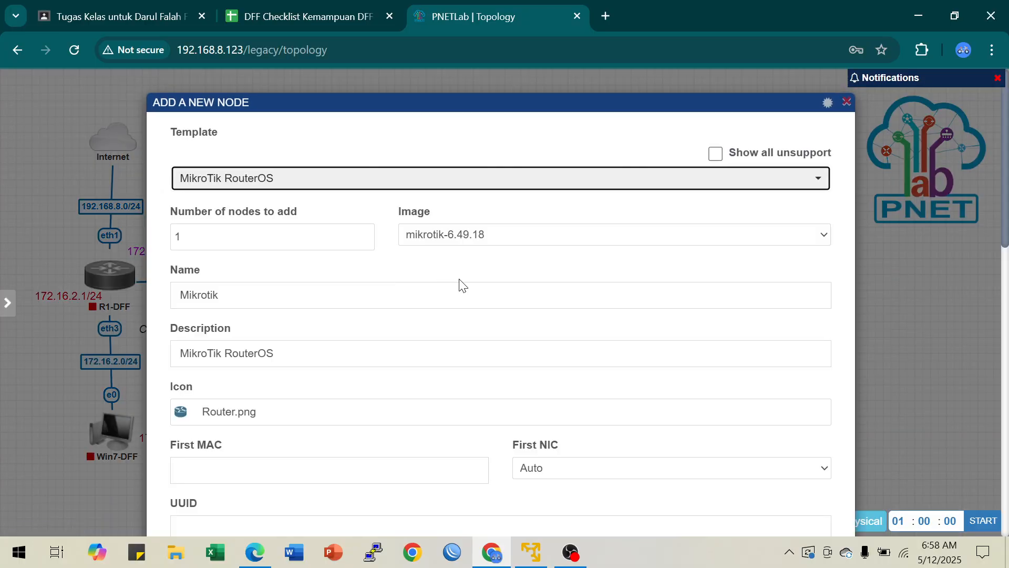
left_click(231, 295)
double_click(195, 294)
type("R")
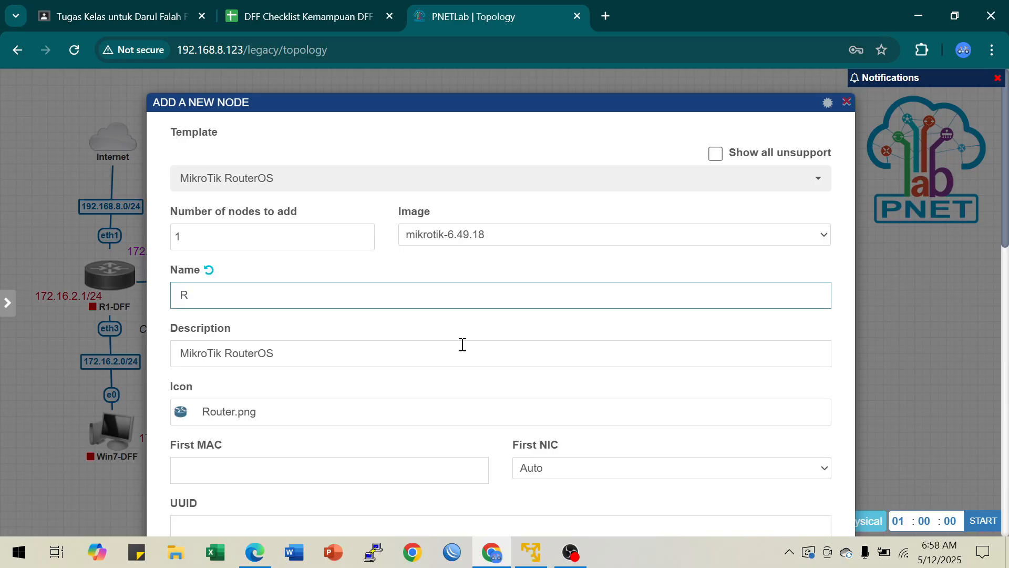
type("1-Backup/restore")
key("BackSpace")
key("BackSpace")
key("BackSpace")
key("BackSpace")
key("BackSpace")
key("BackSpace")
key("BackSpace")
key("BackSpace")
key("BackSpace")
key("BackSpace")
key("BackSpace")
key("BackSpace")
key("BackSpace")
key("BackSpace")
type("TKJ")
Step: Search the device icons for "router" and assign the c_router_blue.png icon to the new node
left_click(198, 415)
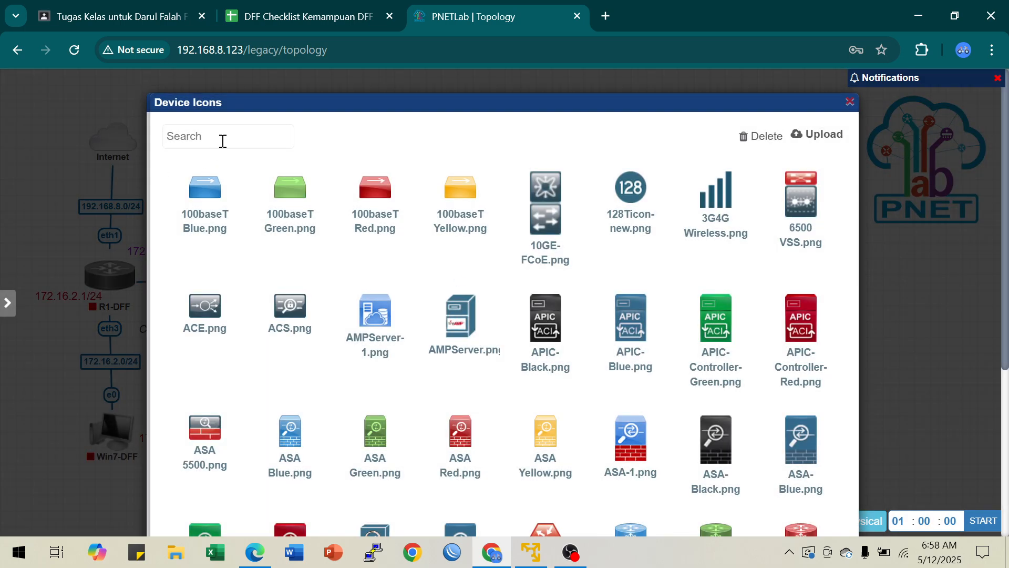
left_click(230, 134)
type("router")
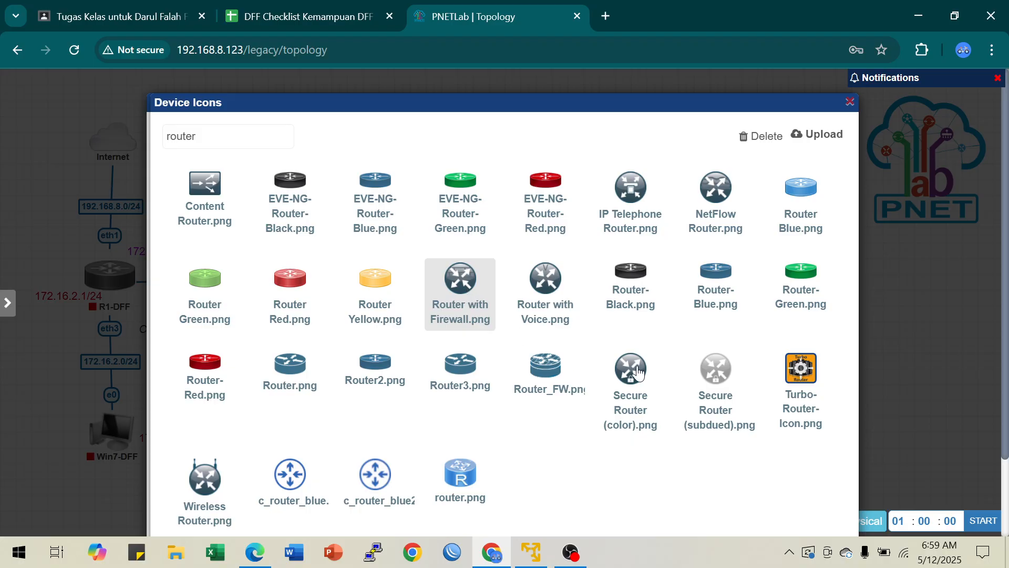
left_click(288, 486)
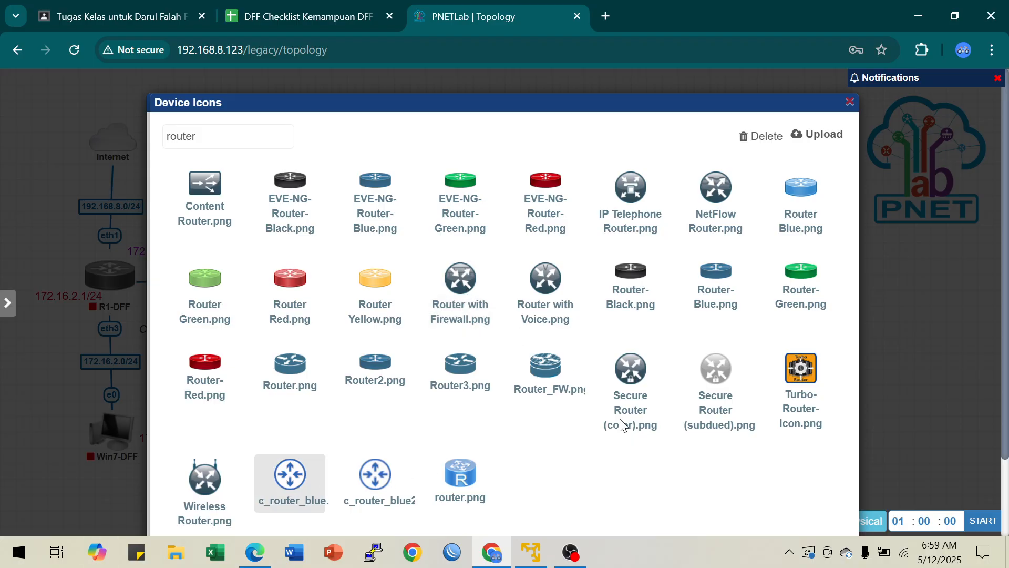
scroll(536, 450, "down", 2)
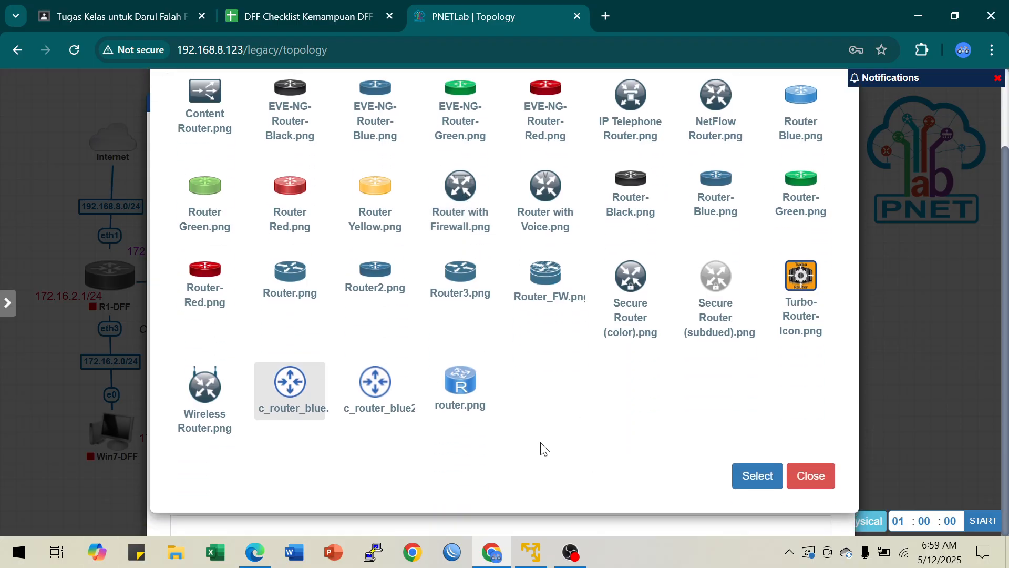
left_click(742, 477)
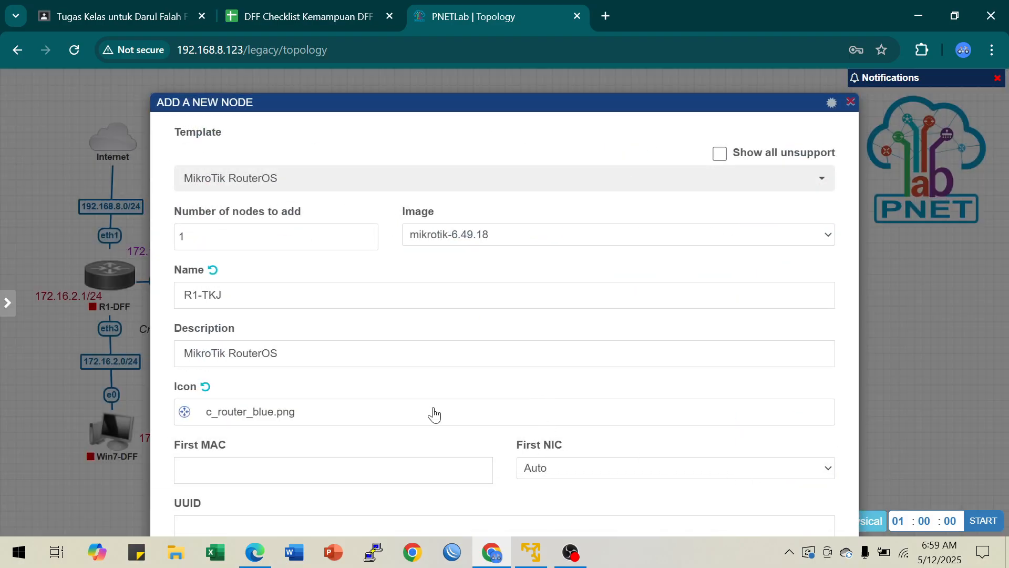
Step: Set the node's RAM to 64 MB and its secondary console to WinBox
left_click(401, 359)
scroll(419, 408, "down", 5)
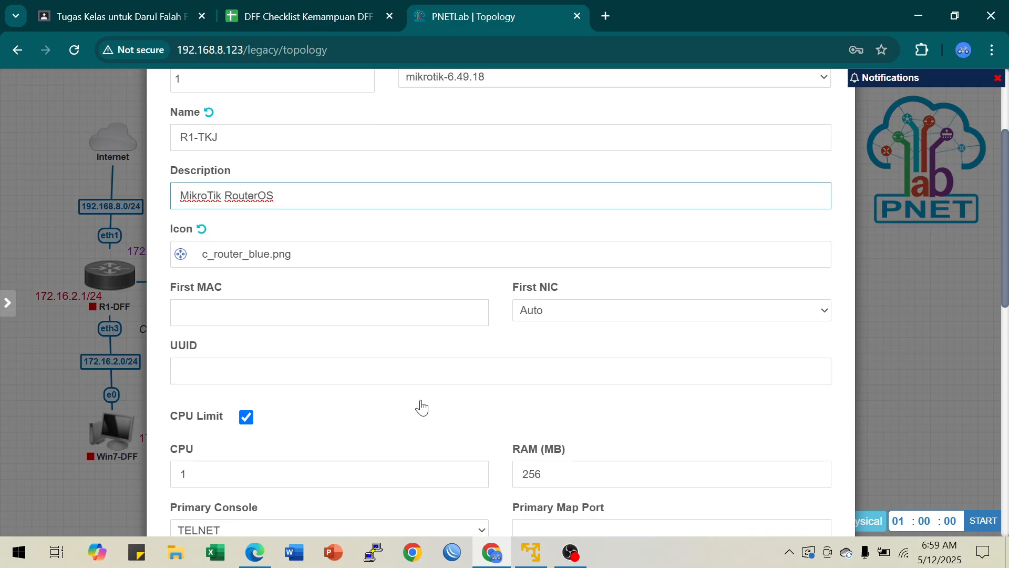
scroll(458, 390, "down", 1)
double_click(556, 322)
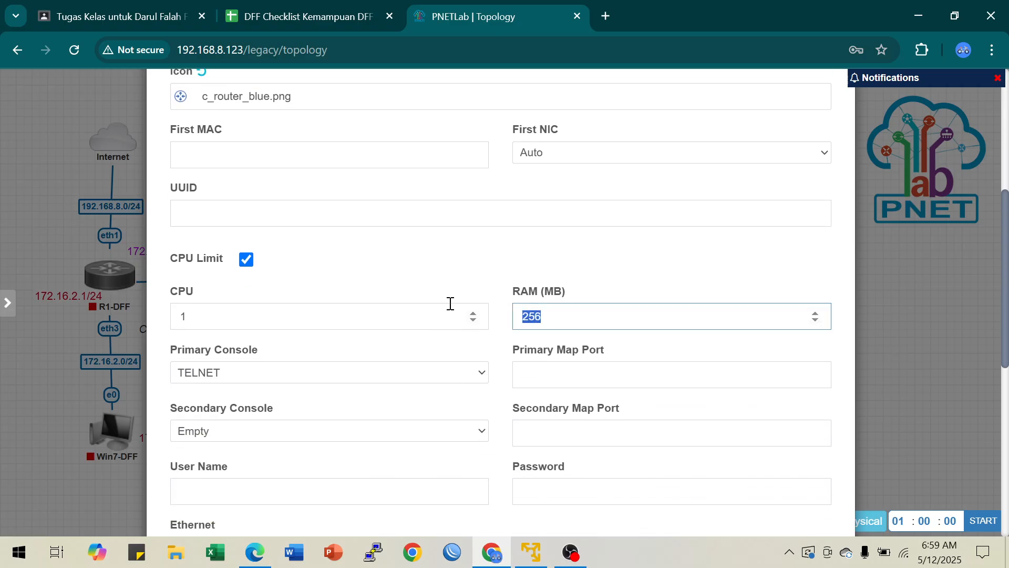
type("64")
scroll(552, 365, "down", 1)
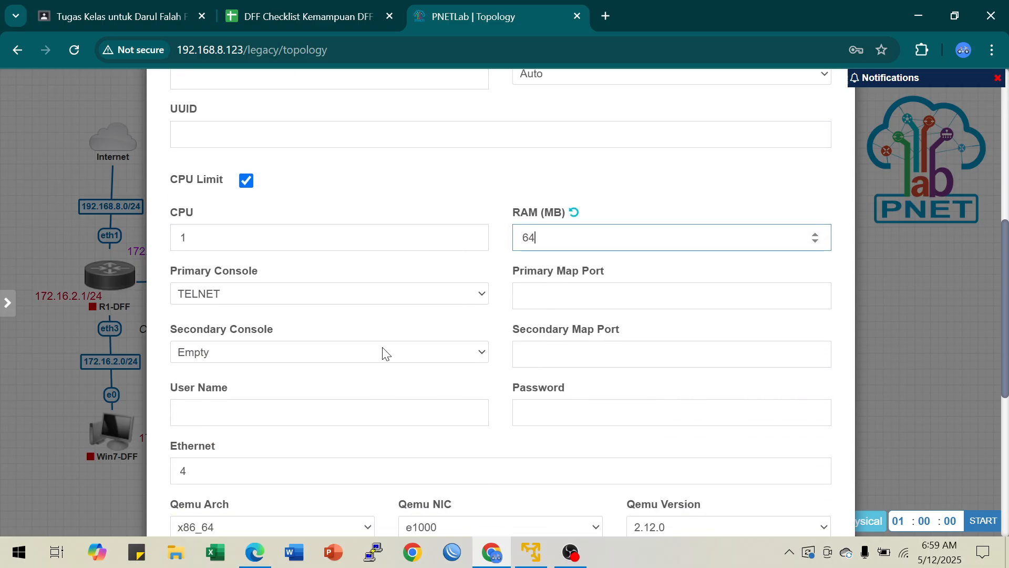
left_click(225, 353)
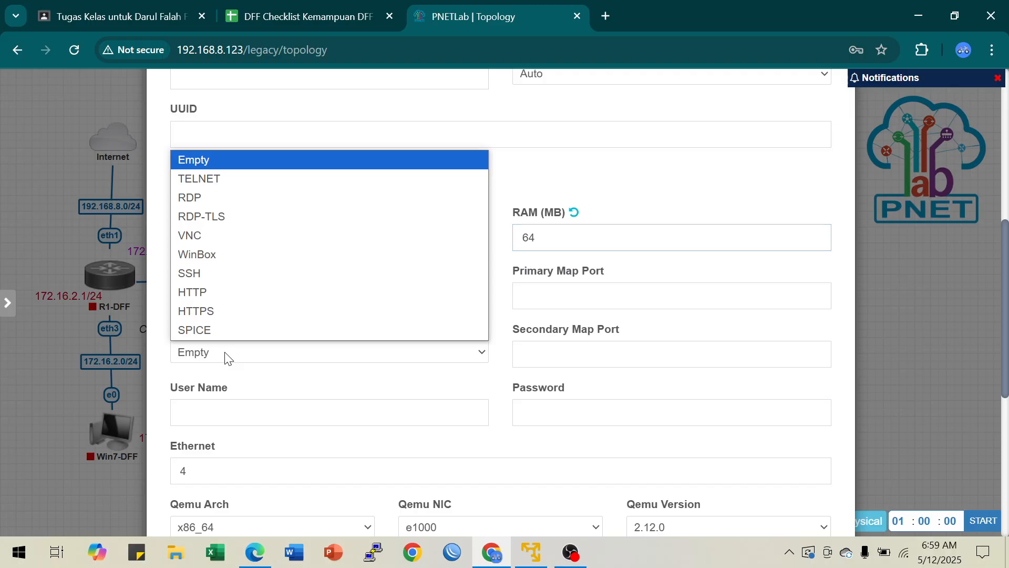
left_click(189, 255)
Step: Give the node 5 Ethernet interfaces and save it to the lab
scroll(328, 446, "down", 3)
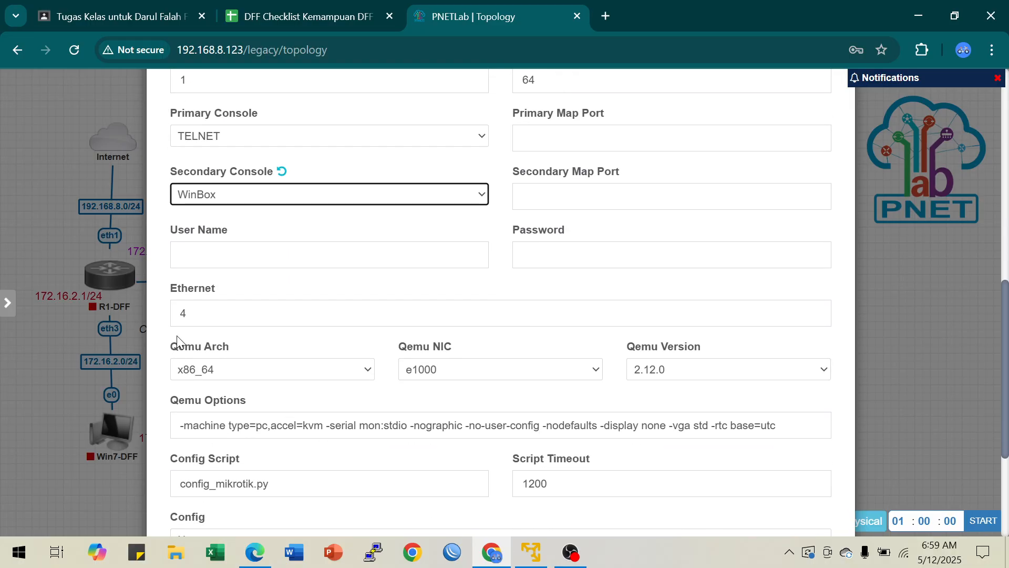
double_click(204, 309)
type("5")
scroll(463, 345, "down", 3)
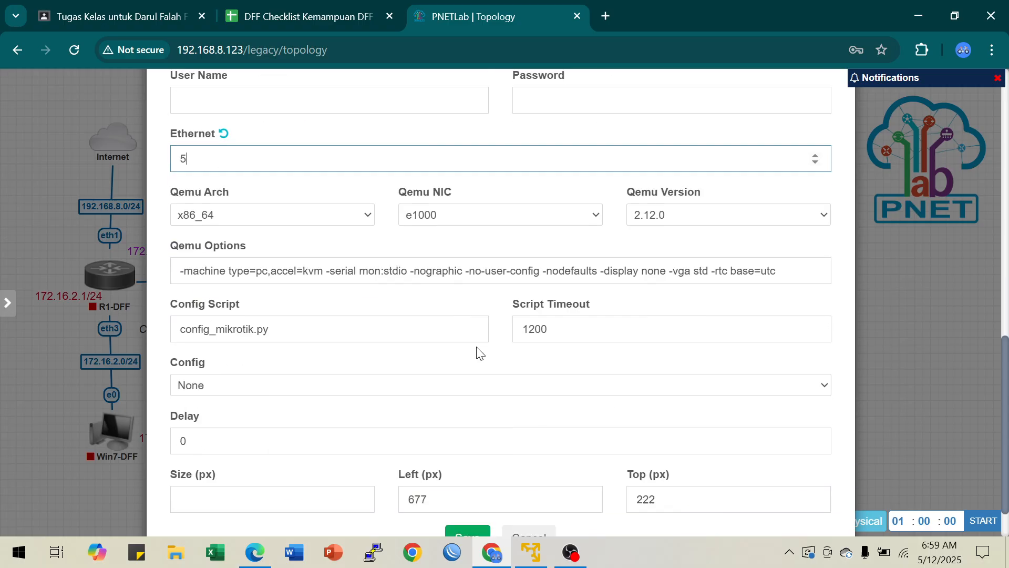
left_click(471, 484)
Step: Place R1-TKJ below the Net cloud and connect its eth1 interface to the cloud
mouse_move(556, 273)
left_click_drag(556, 273, 530, 268)
mouse_move(542, 157)
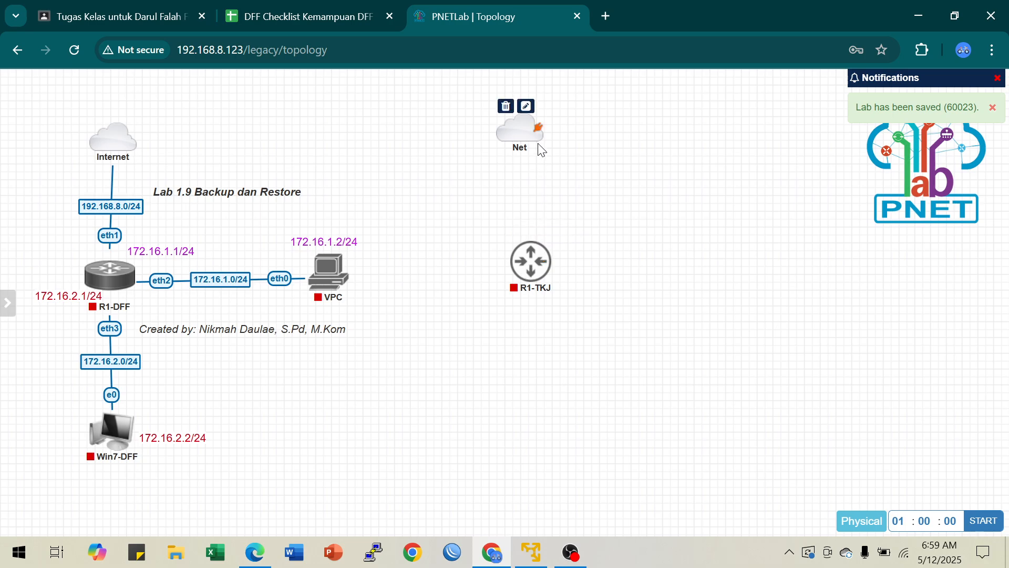
left_click_drag(541, 135, 513, 269)
left_click(537, 406)
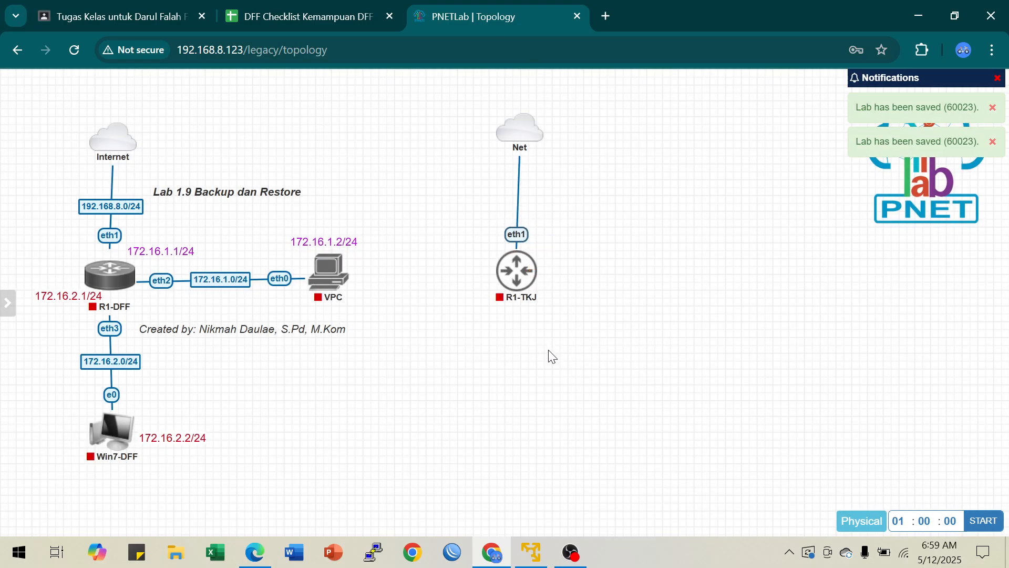
Step: Start the R1-TKJ router node
left_click(506, 247)
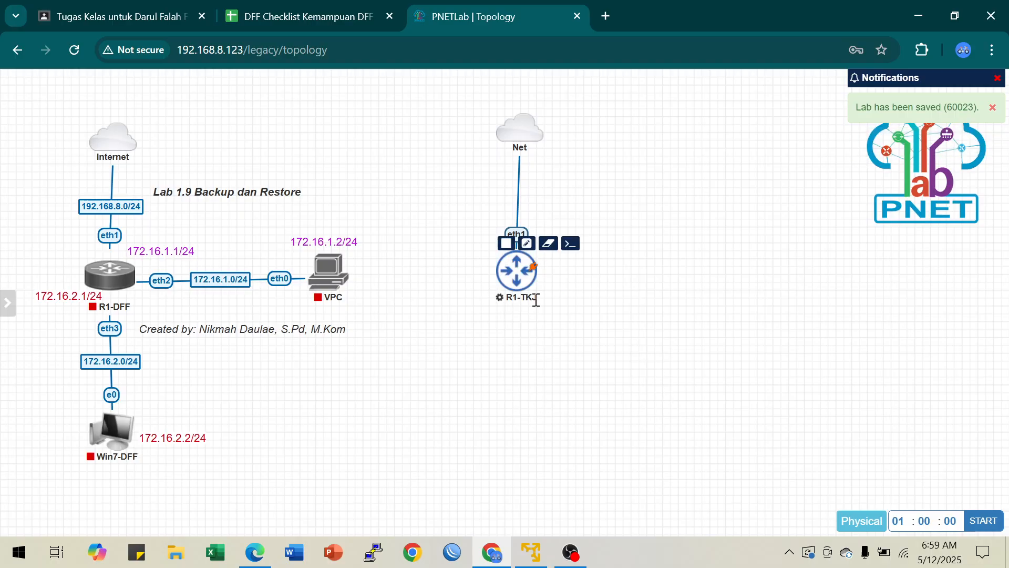
mouse_move(113, 434)
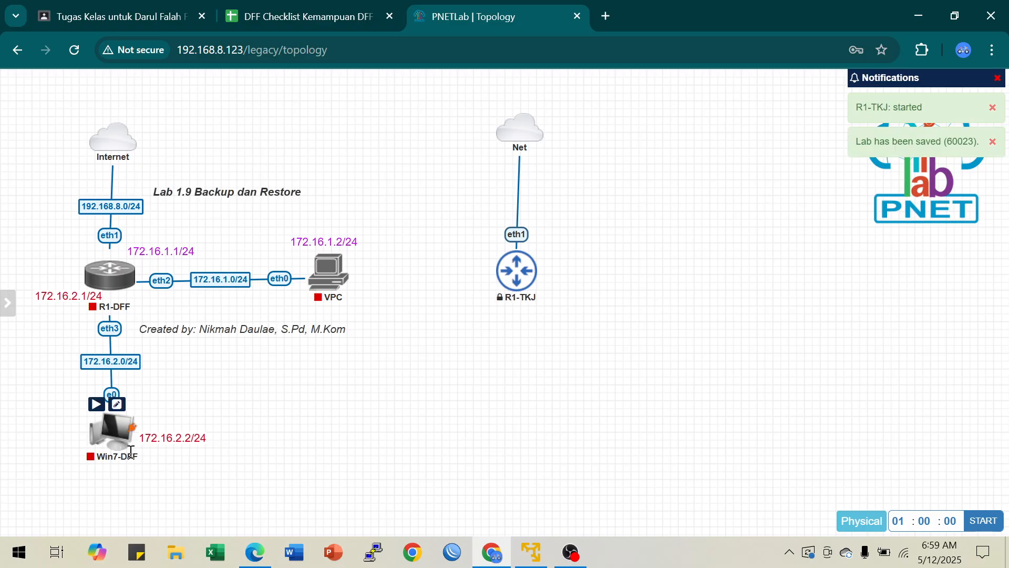
mouse_move(113, 435)
left_mouse_down()
mouse_move(194, 456)
mouse_move(109, 420)
mouse_move(101, 434)
left_mouse_up()
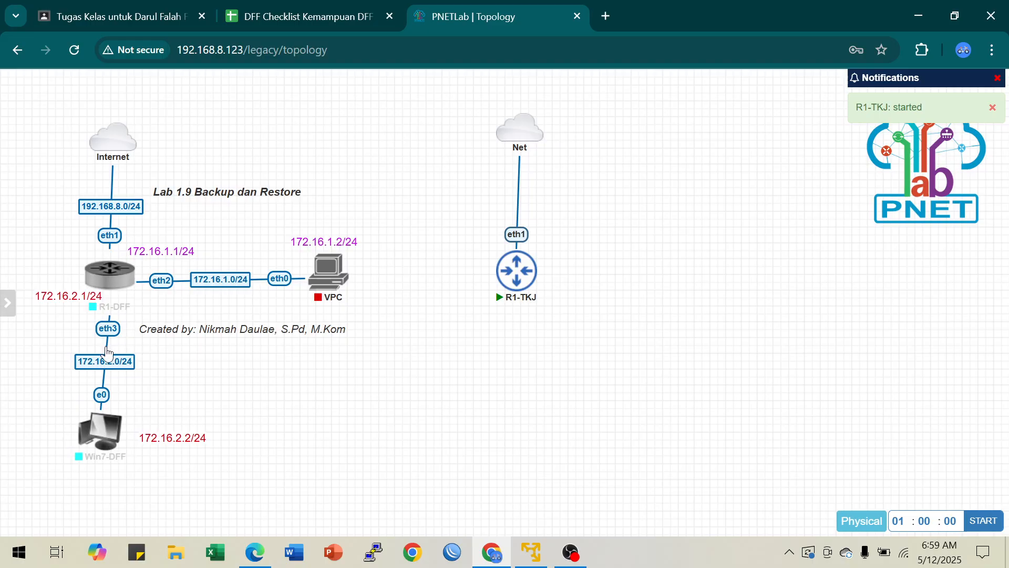
right_click(106, 345)
left_click(351, 443)
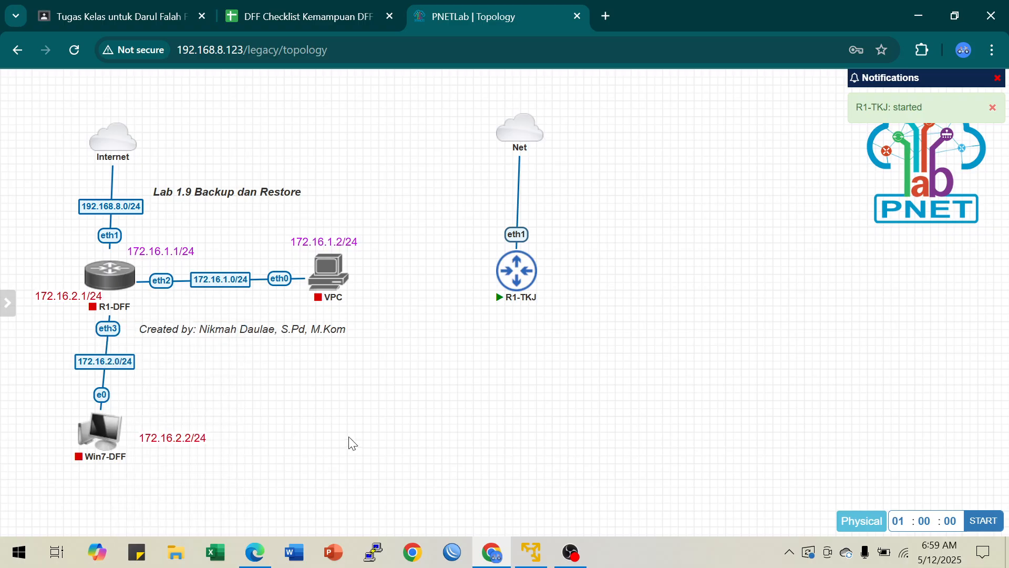
right_click(103, 378)
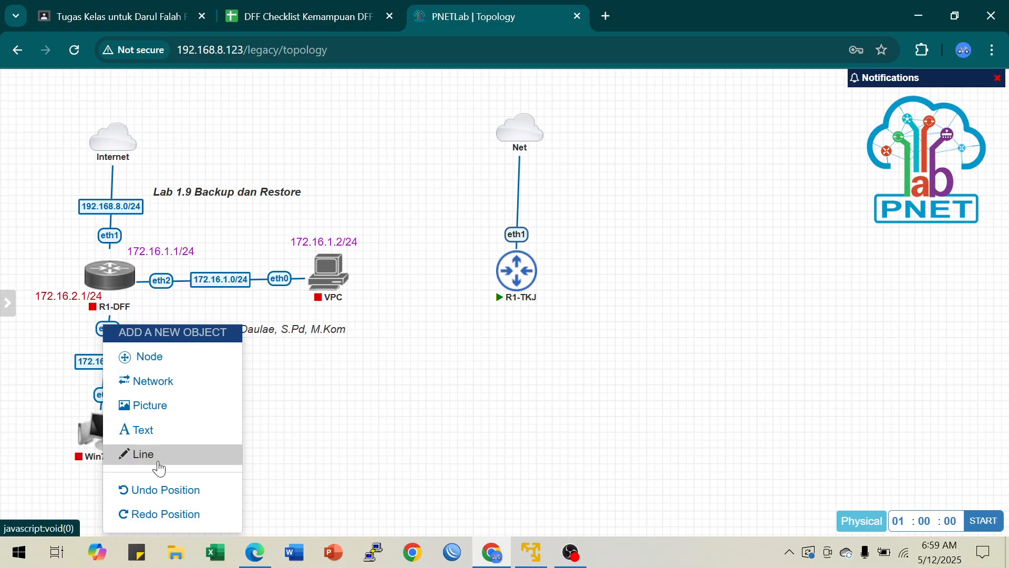
left_click(378, 434)
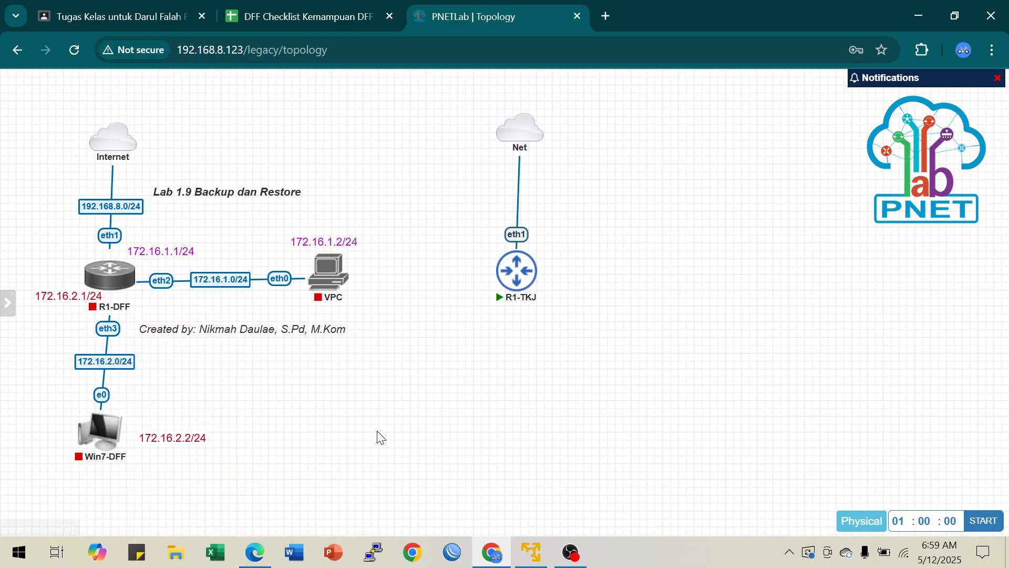
Step: Delete the connection between R1-DFF and Win7-DFF and place Win7-DFF to the right of R1-TKJ
right_click(106, 348)
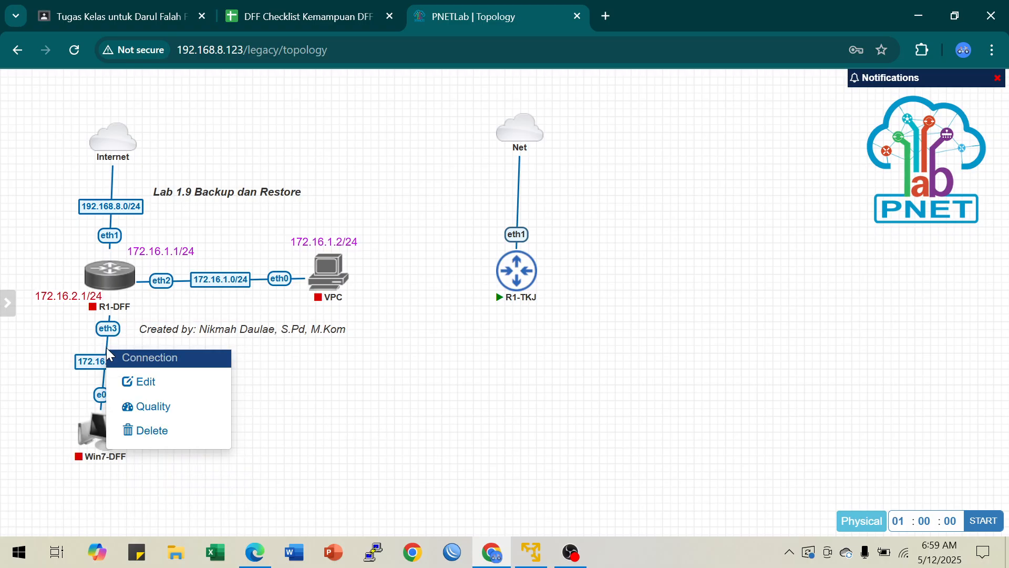
left_click(172, 443)
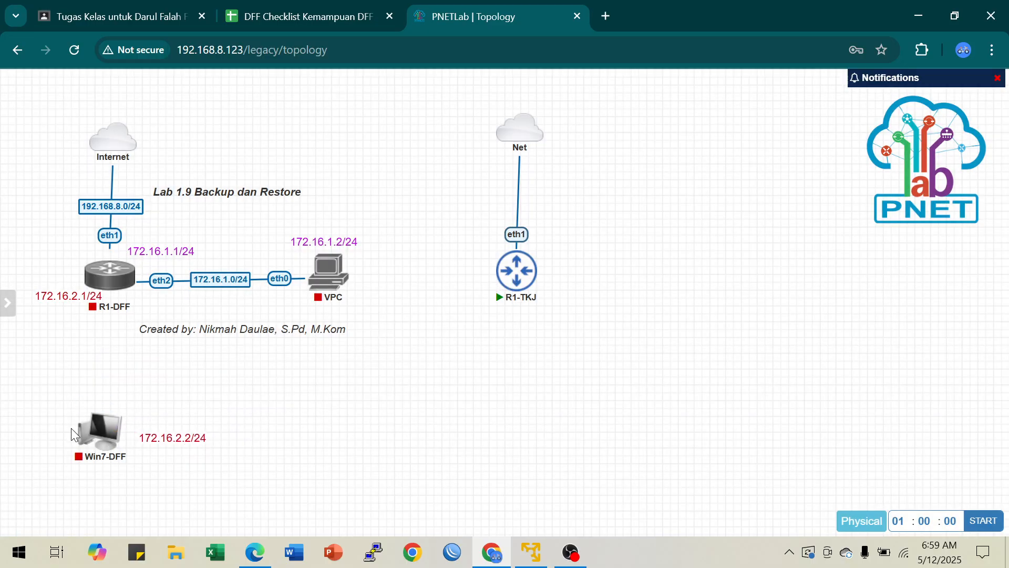
left_click_drag(100, 430, 527, 424)
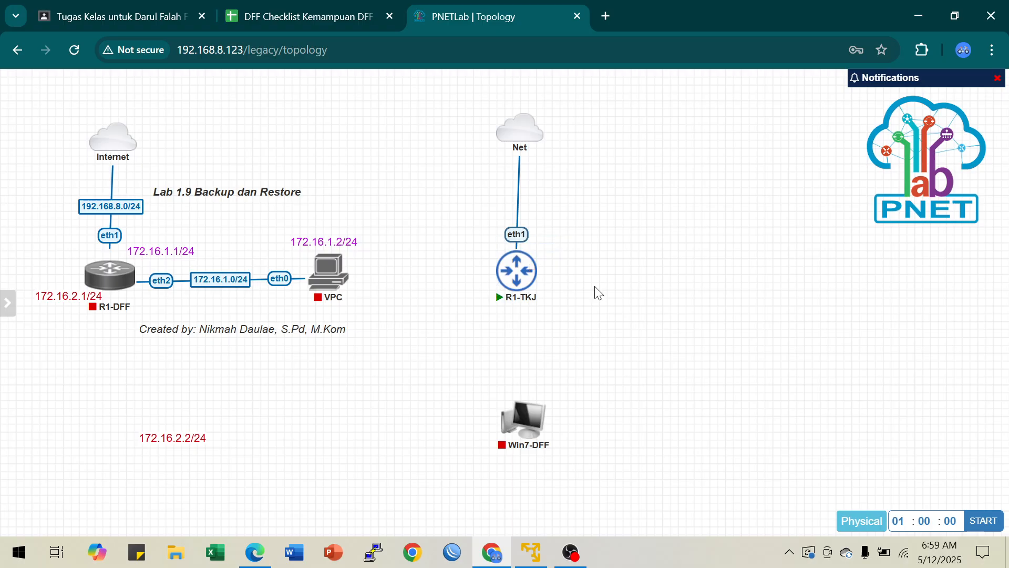
left_click_drag(540, 420, 740, 284)
Step: Move the title "Lab 1.9 Backup dan Restore" beside the Net cloud's link and align the cloud and Win7-DFF with R1-TKJ
left_click_drag(218, 187, 648, 168)
mouse_move(523, 139)
left_mouse_down()
mouse_move(485, 134)
mouse_move(535, 139)
mouse_move(513, 141)
left_mouse_up()
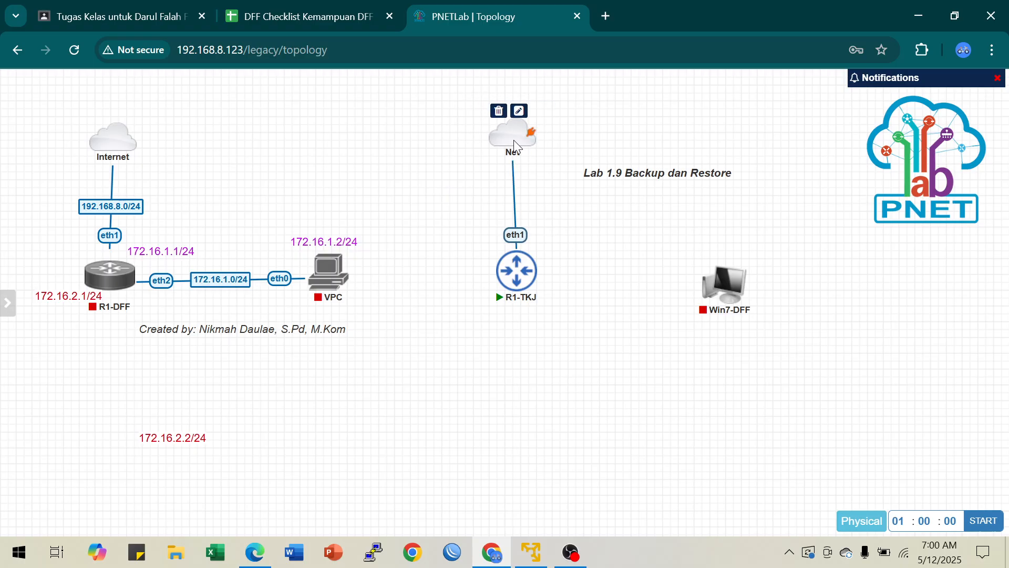
left_click_drag(633, 173, 606, 188)
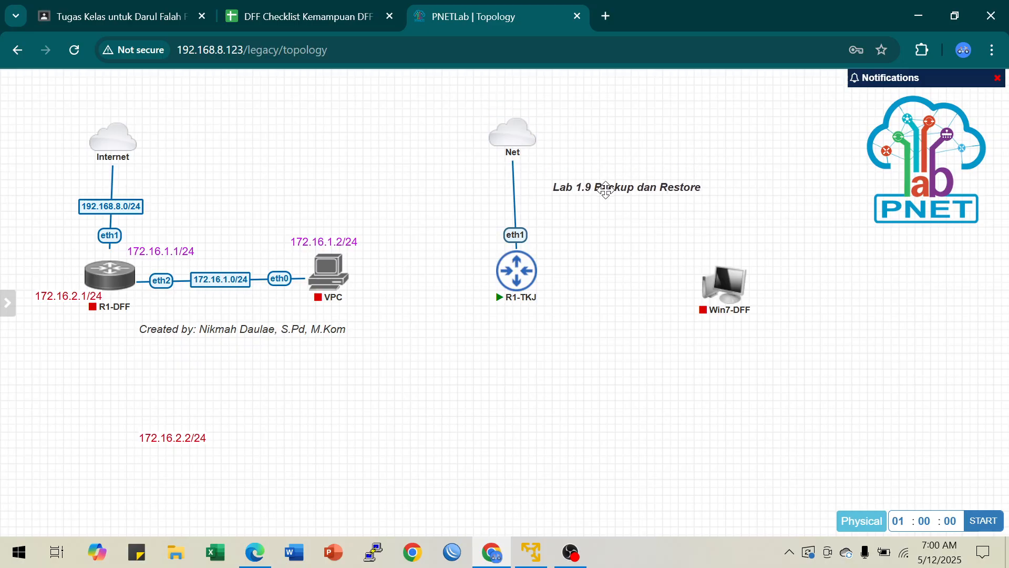
left_click_drag(511, 140, 515, 138)
mouse_move(730, 294)
left_mouse_down()
mouse_move(712, 274)
mouse_move(720, 286)
left_mouse_up()
Step: Start the Win7-DFF node and connect R1-TKJ's eth2 interface to its e0 interface
left_click(700, 248)
left_click_drag(537, 276, 710, 273)
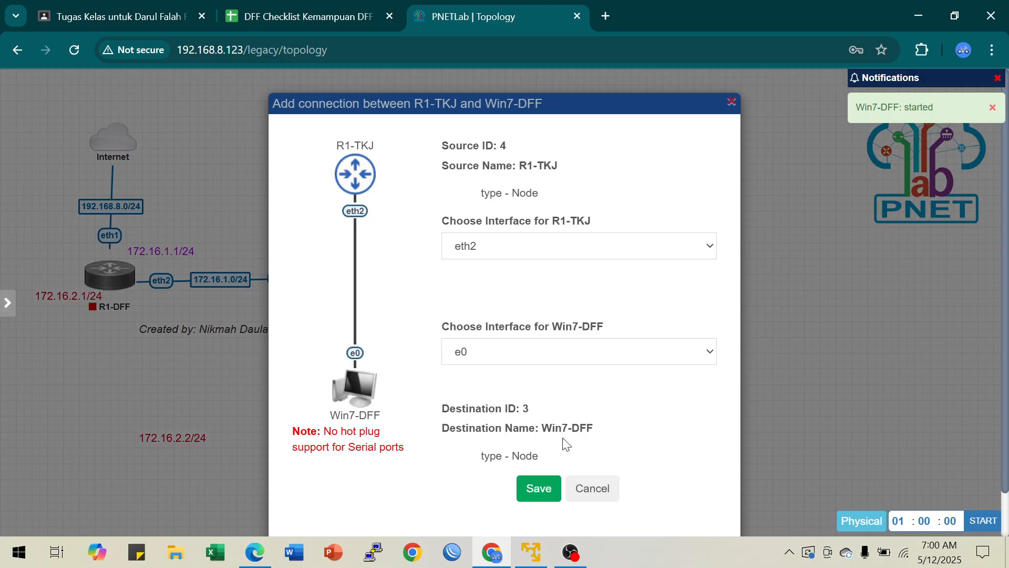
left_click(538, 490)
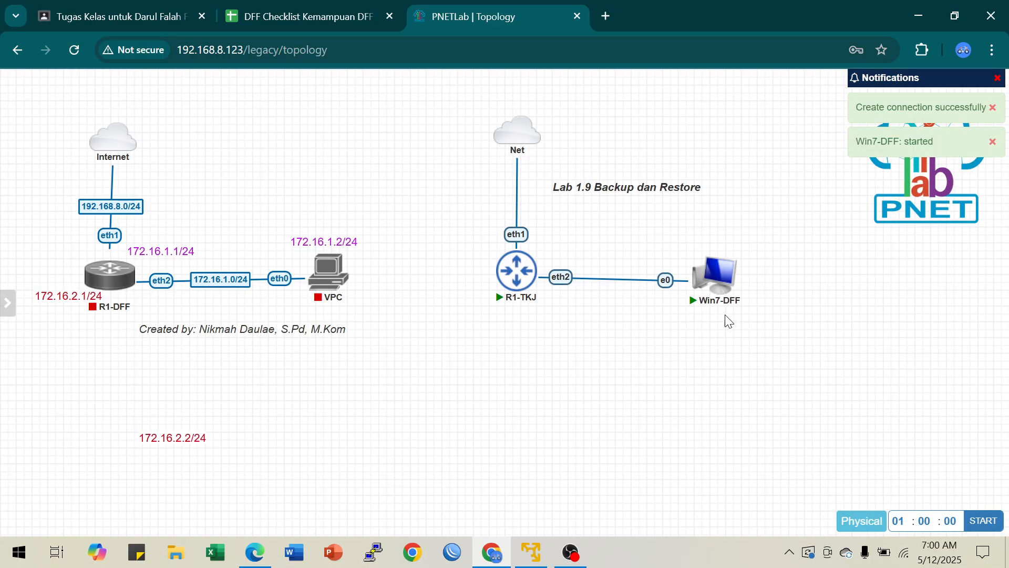
Step: Move Win7-DFF farther from R1-TKJ, adjusting the title's position, and label the link between the two nodes 192.168.1.0/24
left_click_drag(716, 286, 750, 282)
left_click_drag(636, 192, 650, 199)
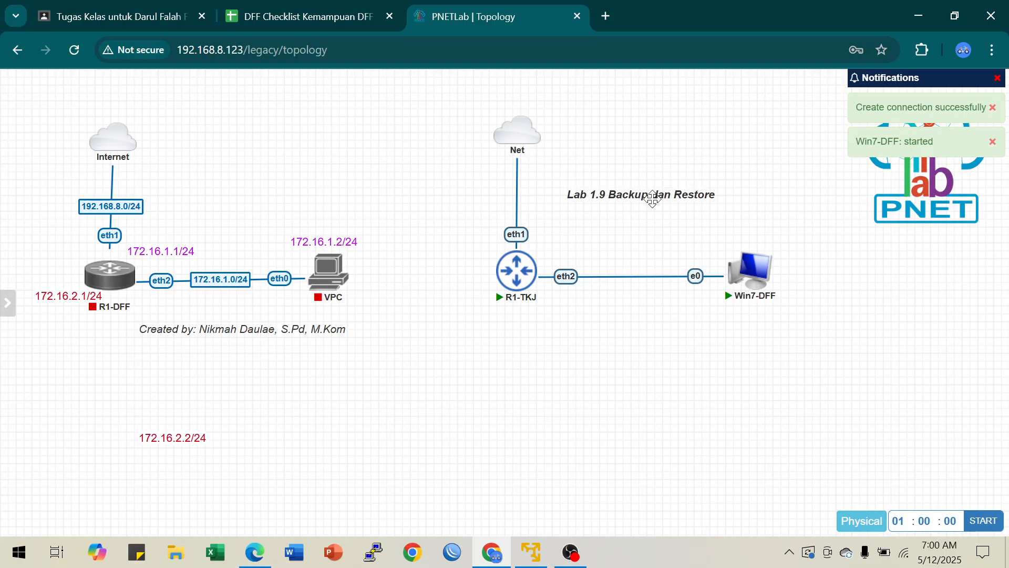
right_click(635, 285)
left_click(656, 310)
left_click(399, 114)
type("192")
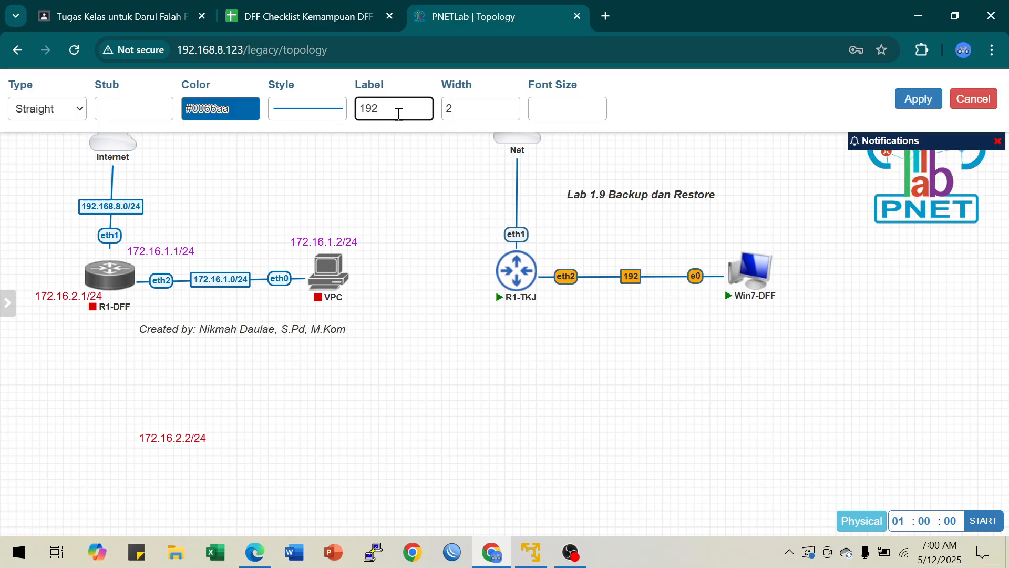
type(".168.168.")
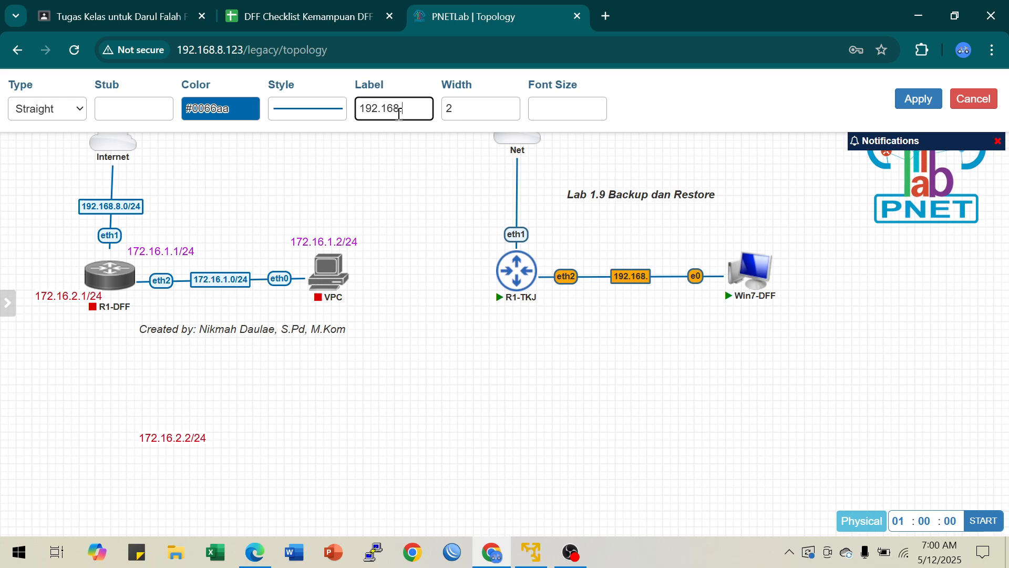
type("0/24")
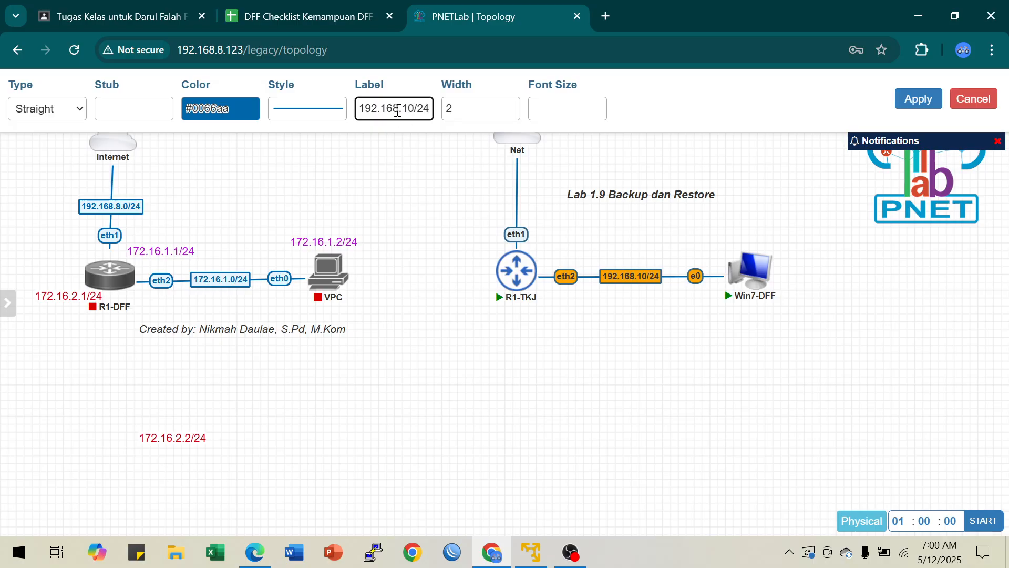
key("Left")
key("Left")
key("Left")
key("Left")
type(".")
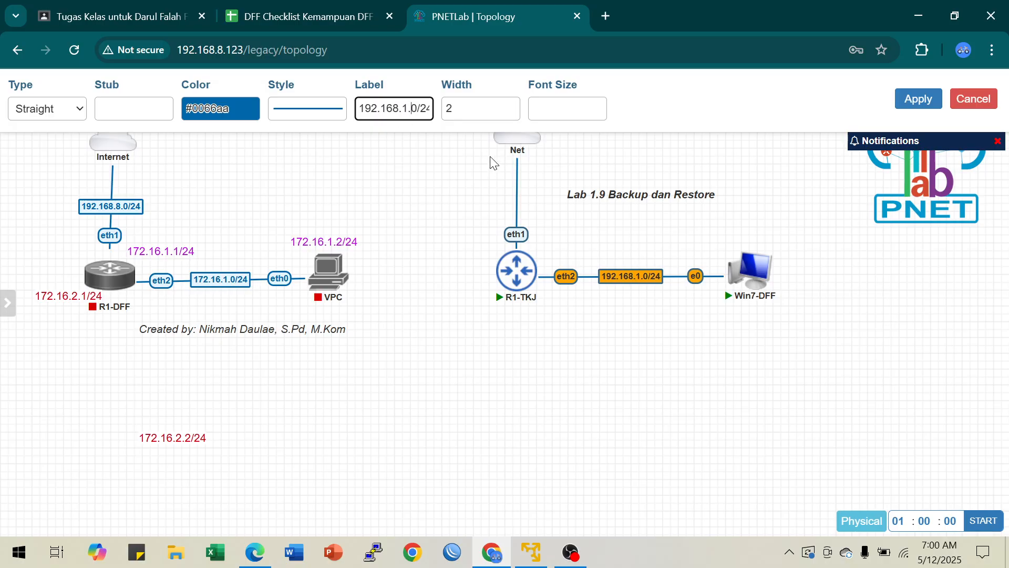
left_click(919, 99)
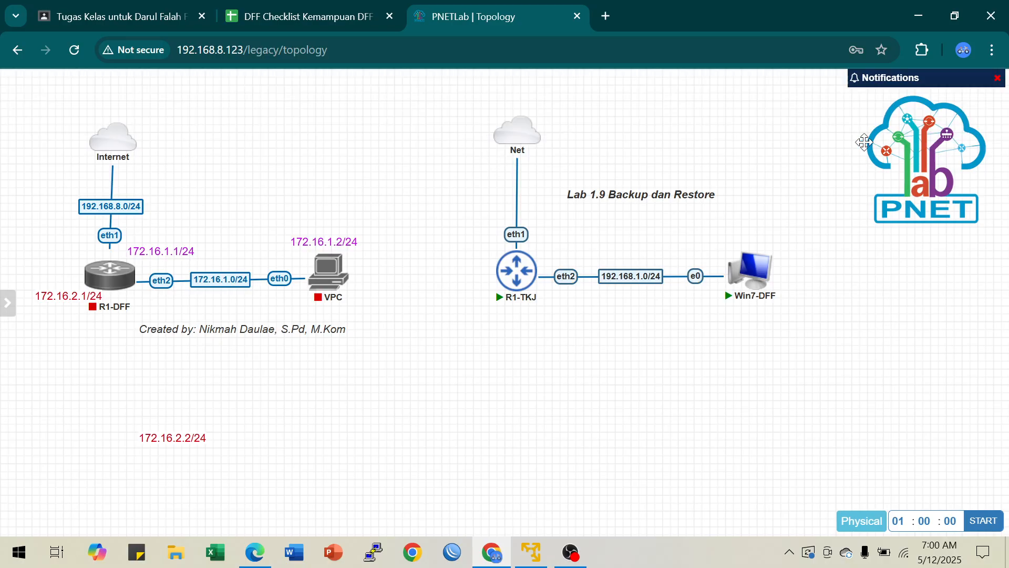
right_click(521, 202)
left_click(521, 195)
right_click(520, 204)
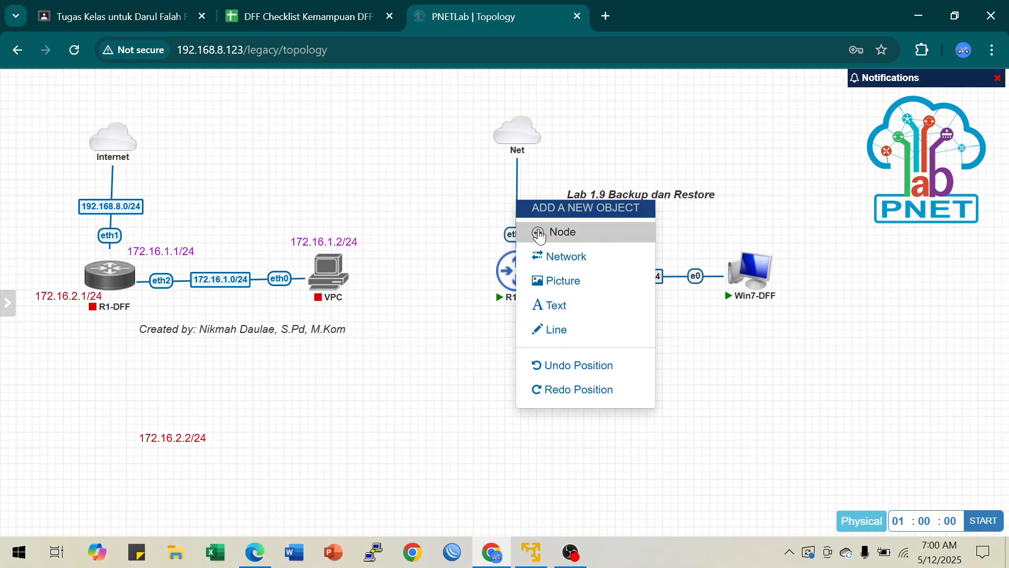
left_click(512, 195)
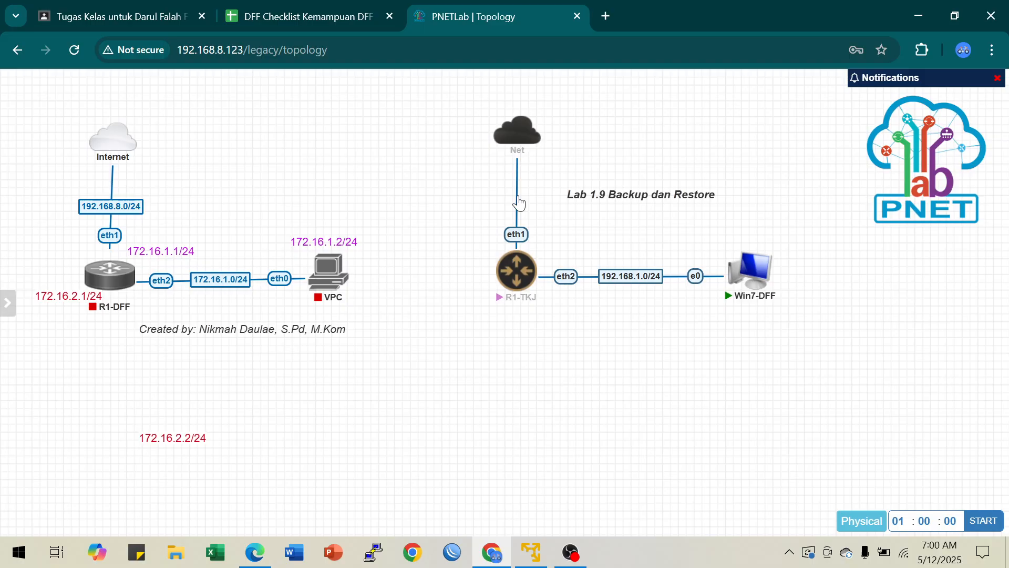
right_click(516, 194)
left_click(515, 194)
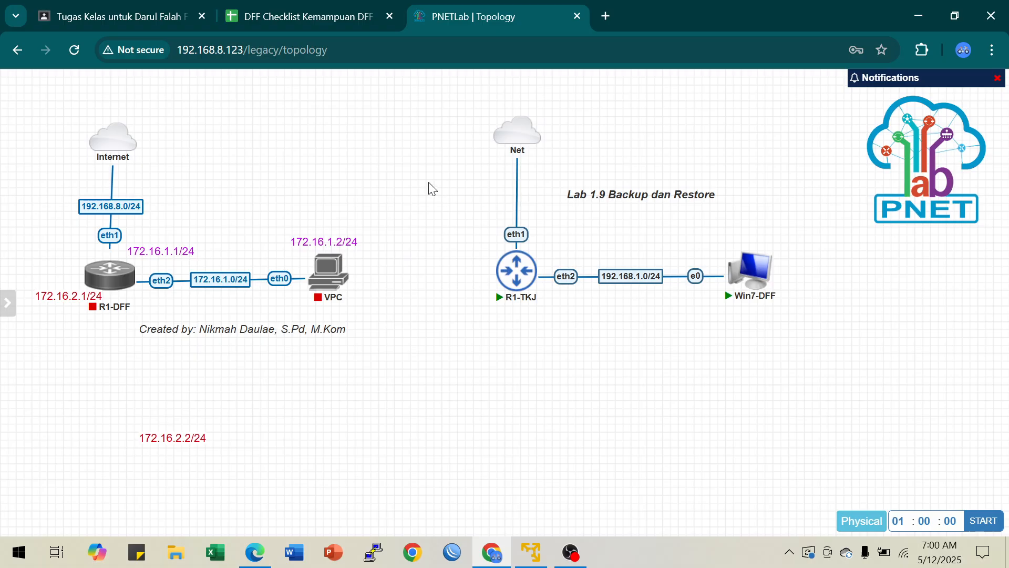
Step: Label the connection between the Net cloud and R1-TKJ 192.168.8.0/24
right_click(517, 201)
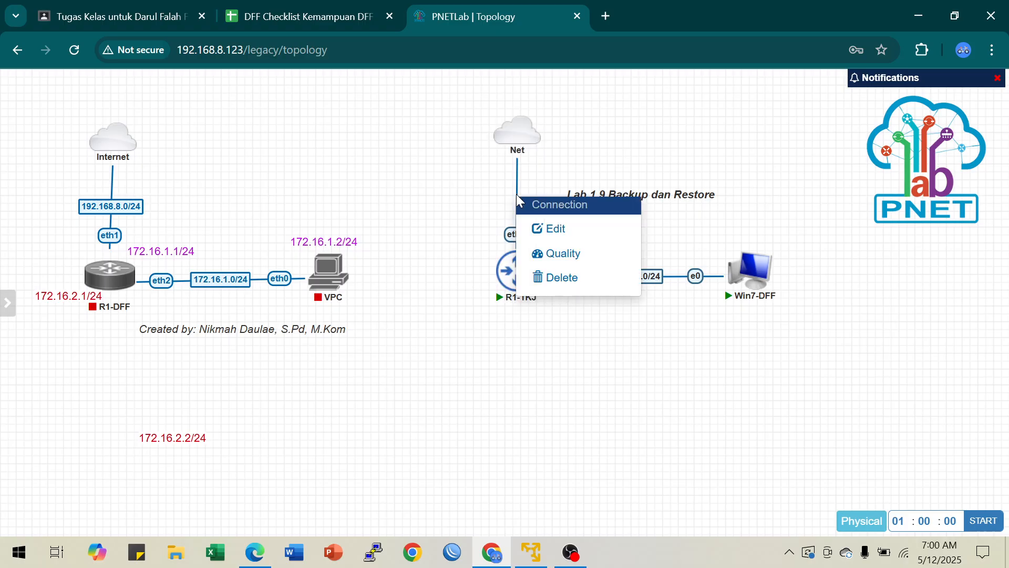
left_click(541, 229)
left_click(401, 110)
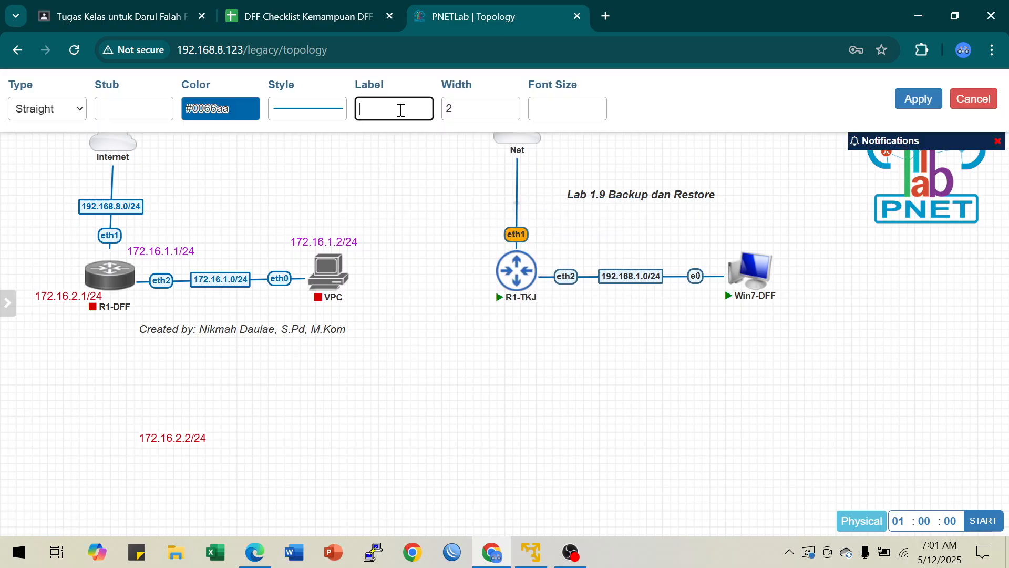
type("192.168")
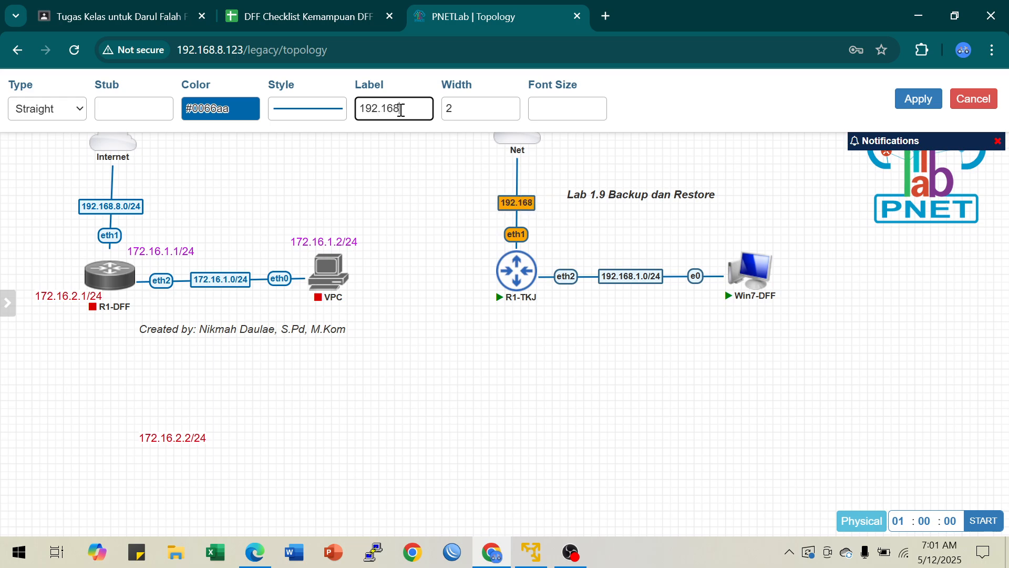
type(".8.0/24")
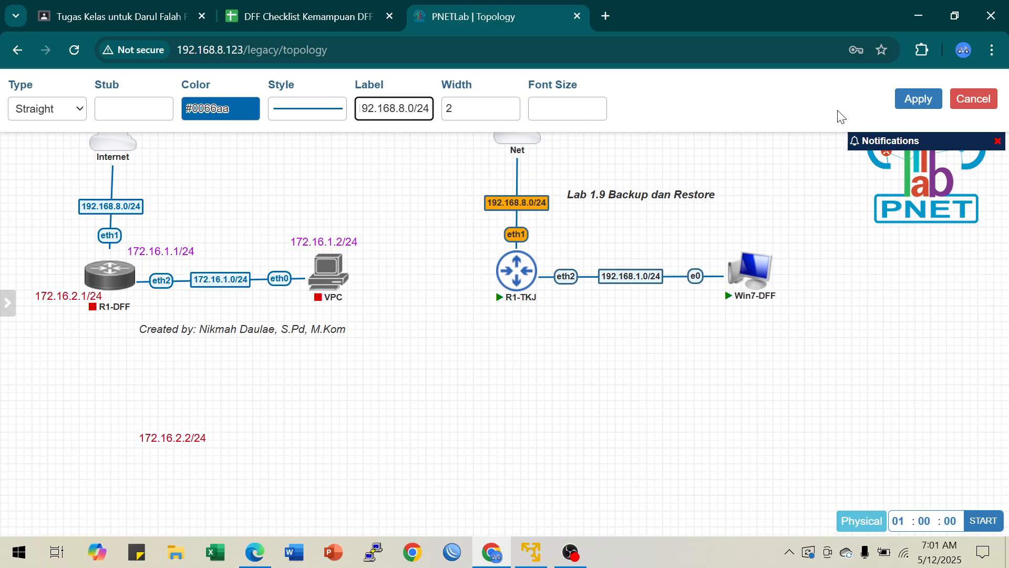
left_click(918, 99)
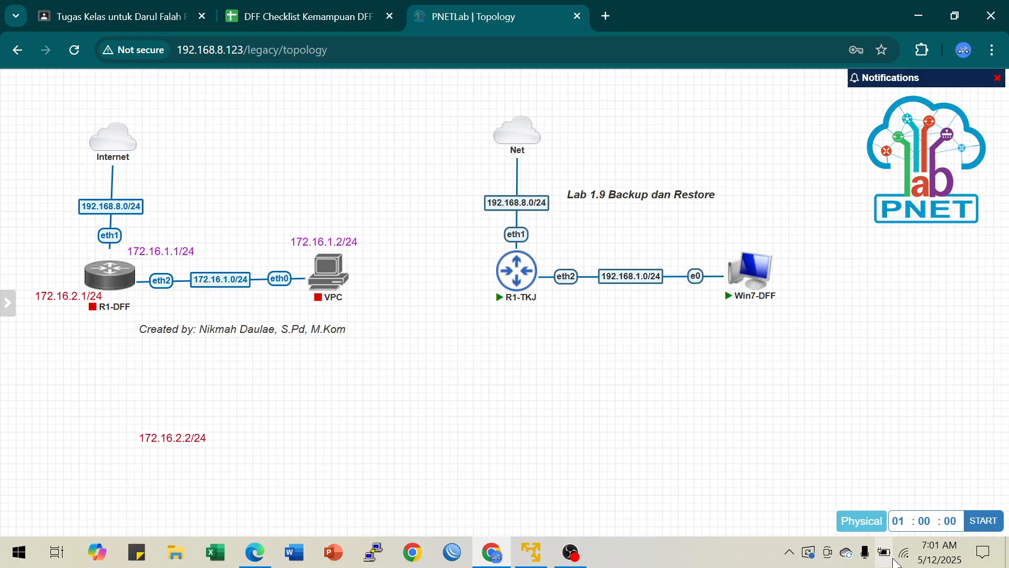
Step: Switch to the Windows Network & Internet settings and open the list of network adapters
right_click(902, 559)
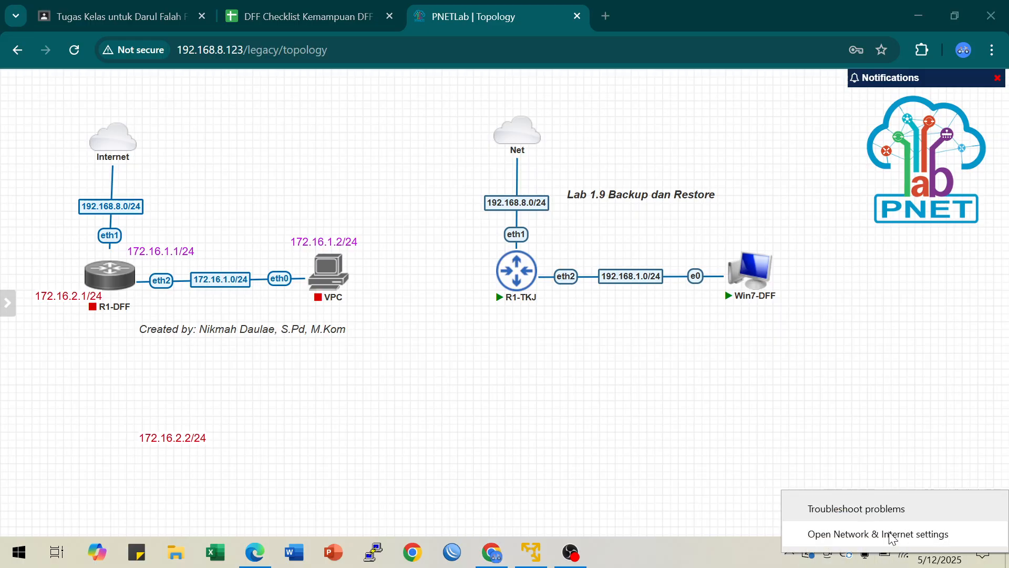
left_click(890, 533)
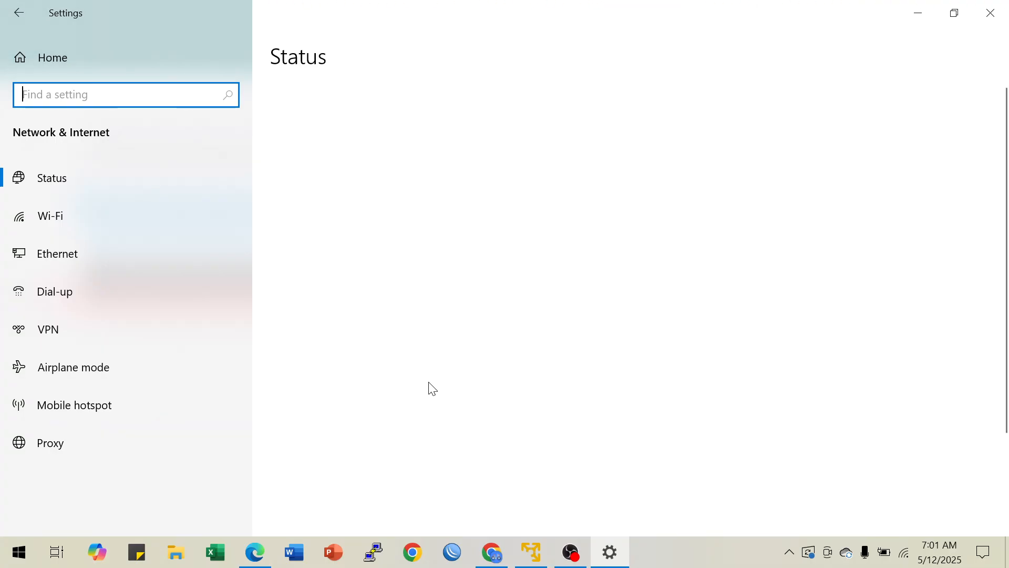
scroll(427, 389, "down", 4)
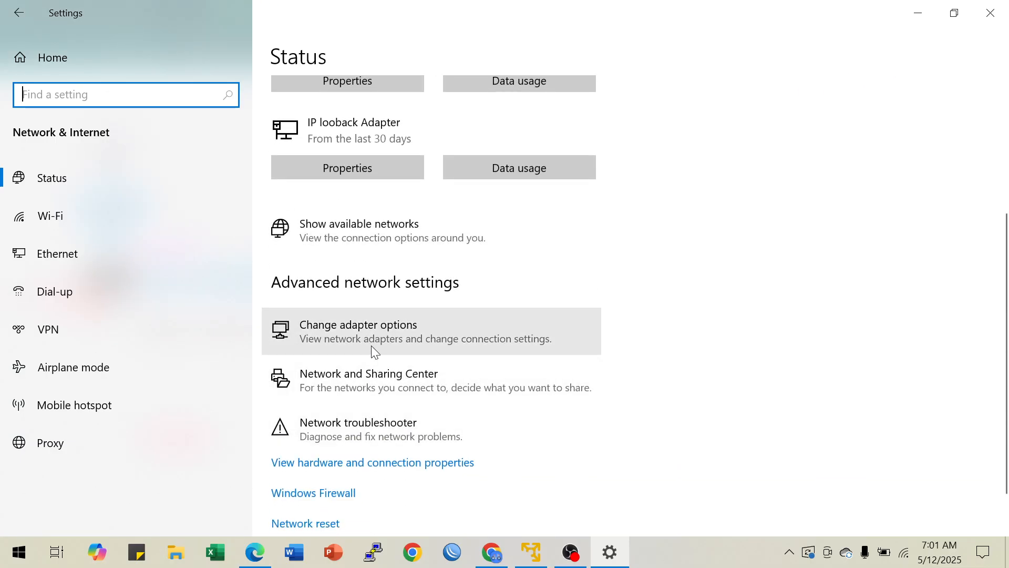
left_click(373, 330)
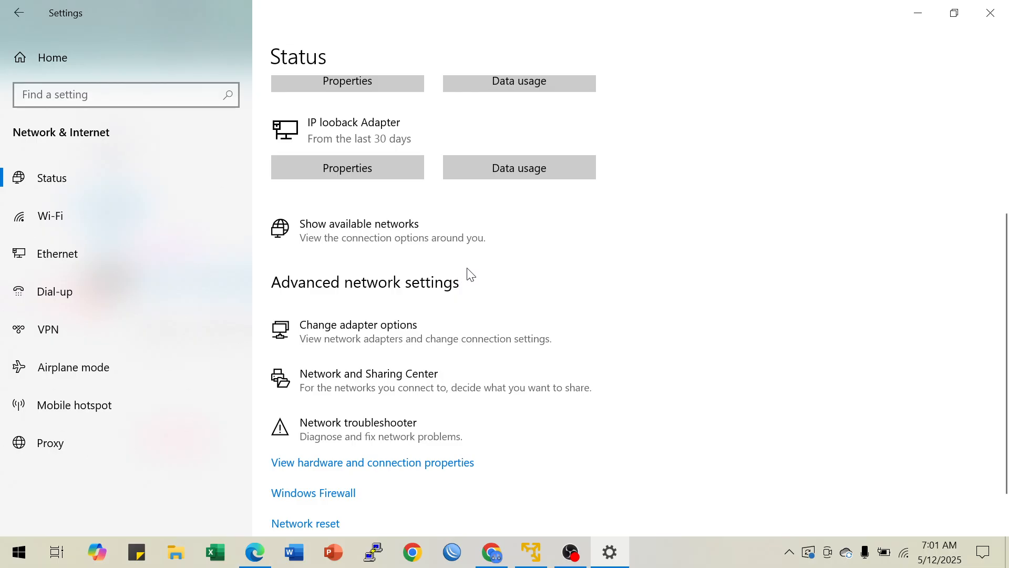
left_click(382, 334)
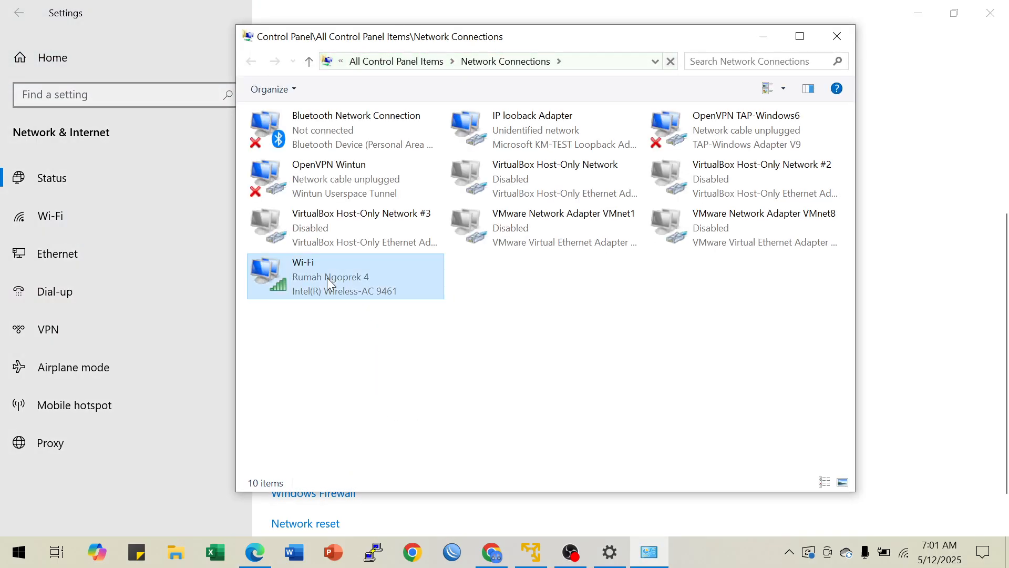
Step: Check the IPv4 address and default gateway in the Wi-Fi adapter's connection details, and minimise the Network Connections window
left_click(327, 278)
right_click(327, 277)
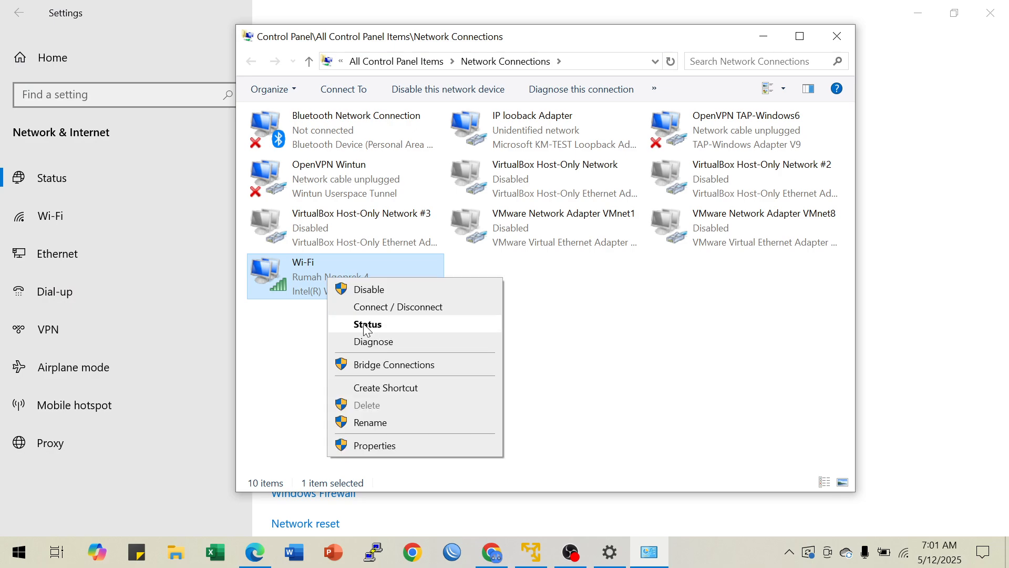
left_click(367, 325)
left_click(439, 293)
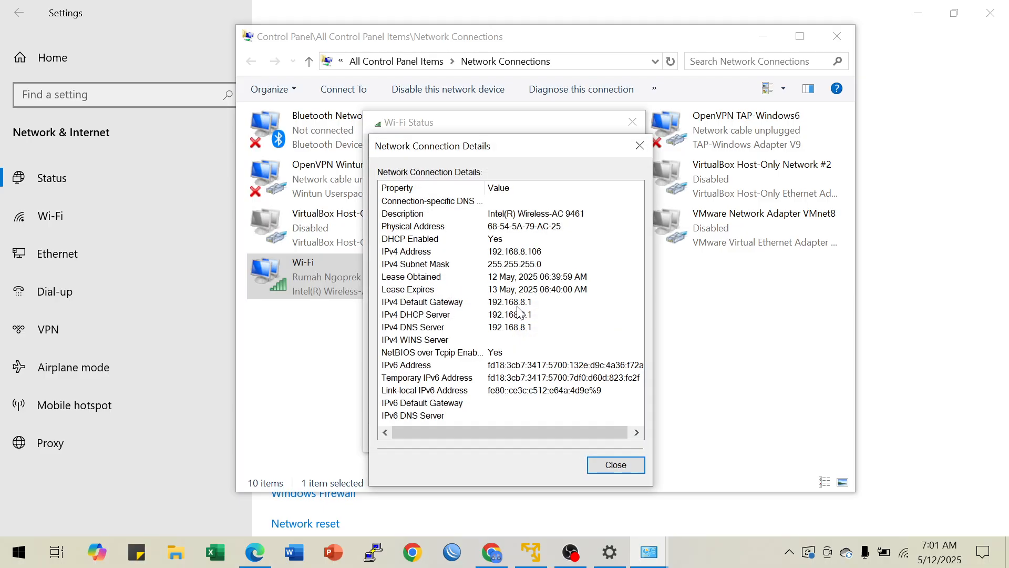
left_click(609, 467)
left_click(608, 434)
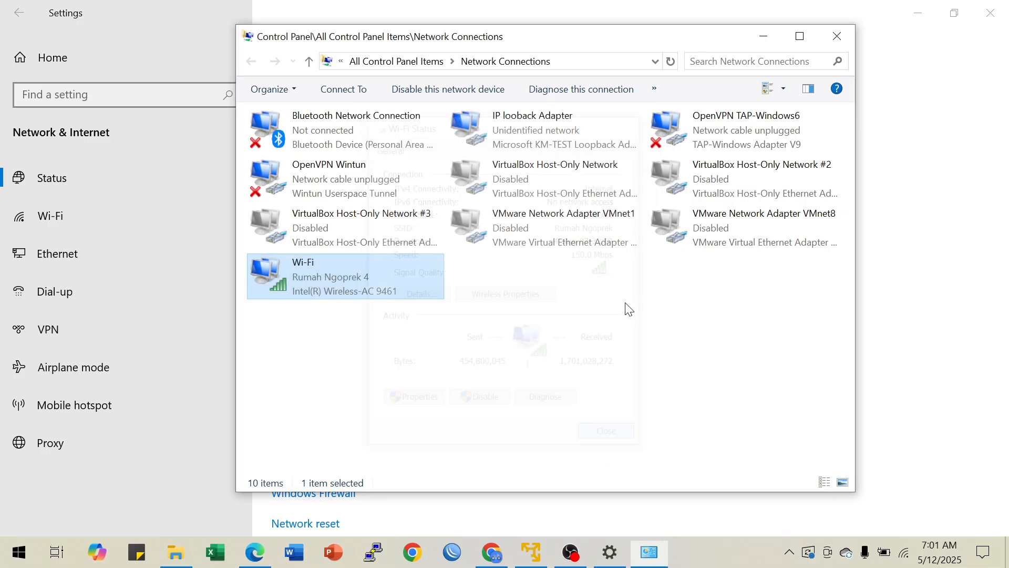
left_click(763, 36)
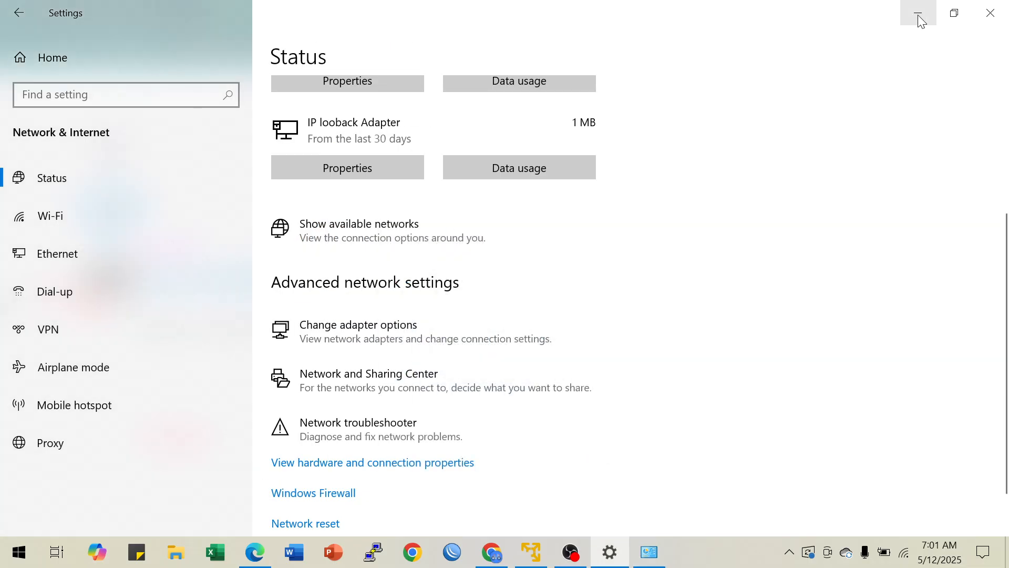
Step: Close the Windows Settings, open the R1-TKJ console terminal in PNETLab and move its window clear of the topology
left_click(991, 13)
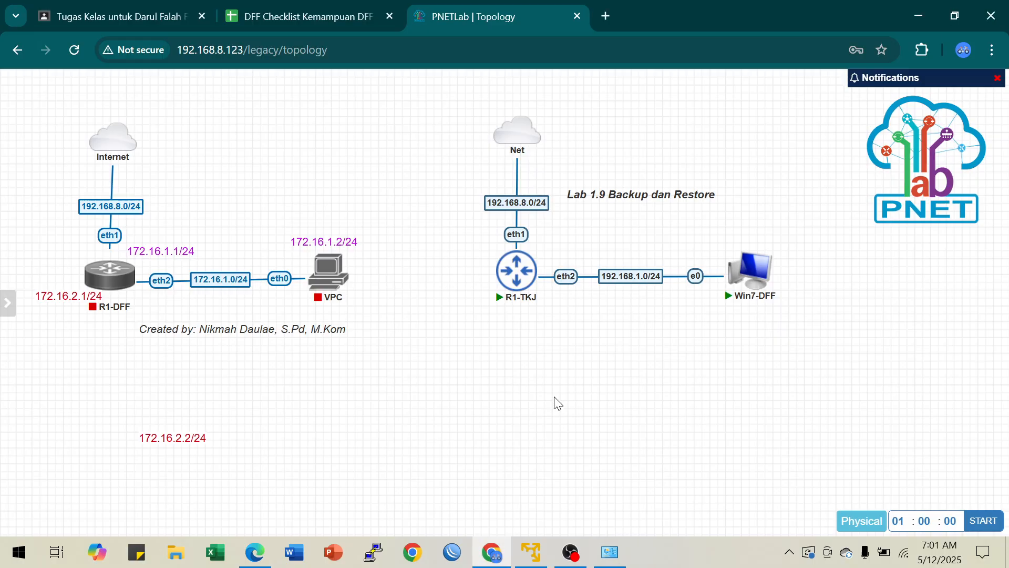
mouse_move(502, 265)
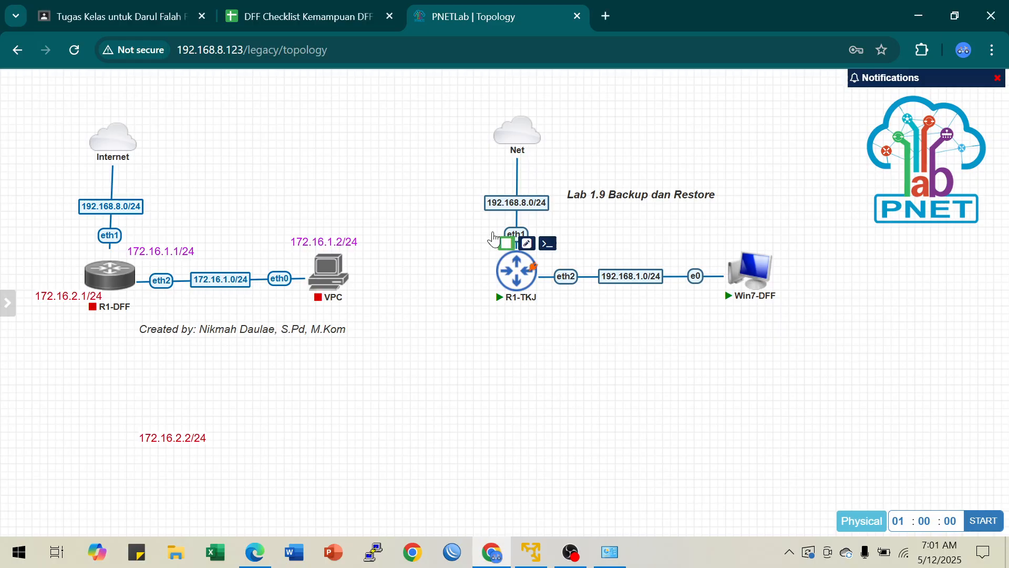
left_click(521, 280)
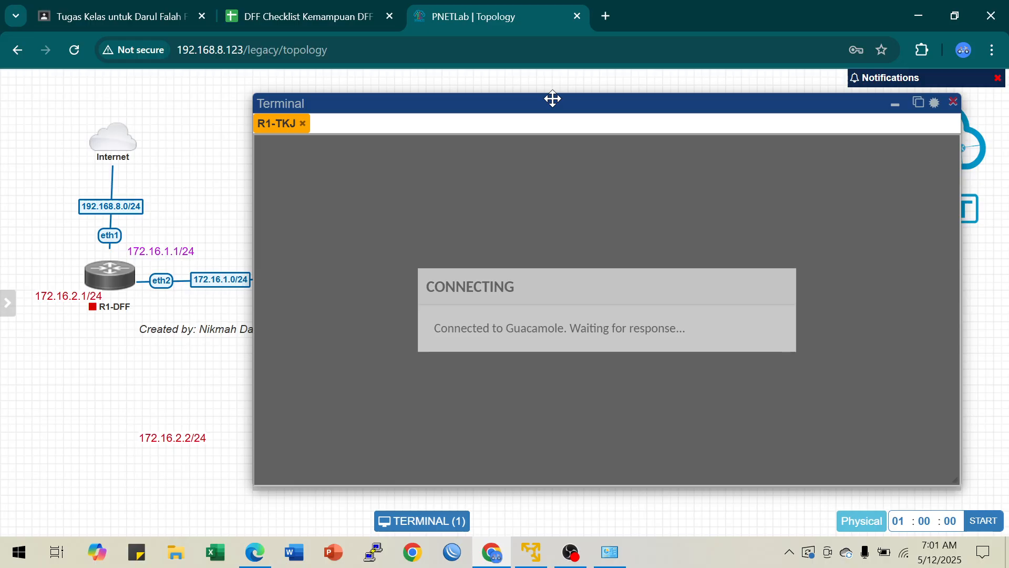
left_click_drag(553, 99, 838, 434)
Step: Move the author credit beneath the R1-TKJ topology and shift the old R1-DFF topology with its address labels off the canvas edge
left_click_drag(238, 337, 567, 340)
left_click_drag(259, 329, 670, 330)
left_click_drag(44, 118, 362, 476)
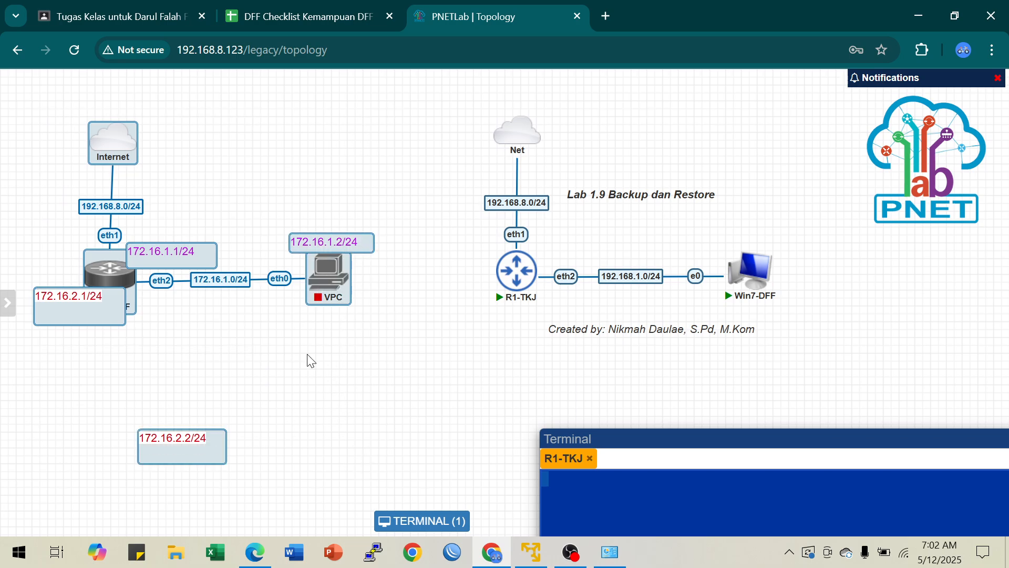
left_click_drag(326, 268, 16, 402)
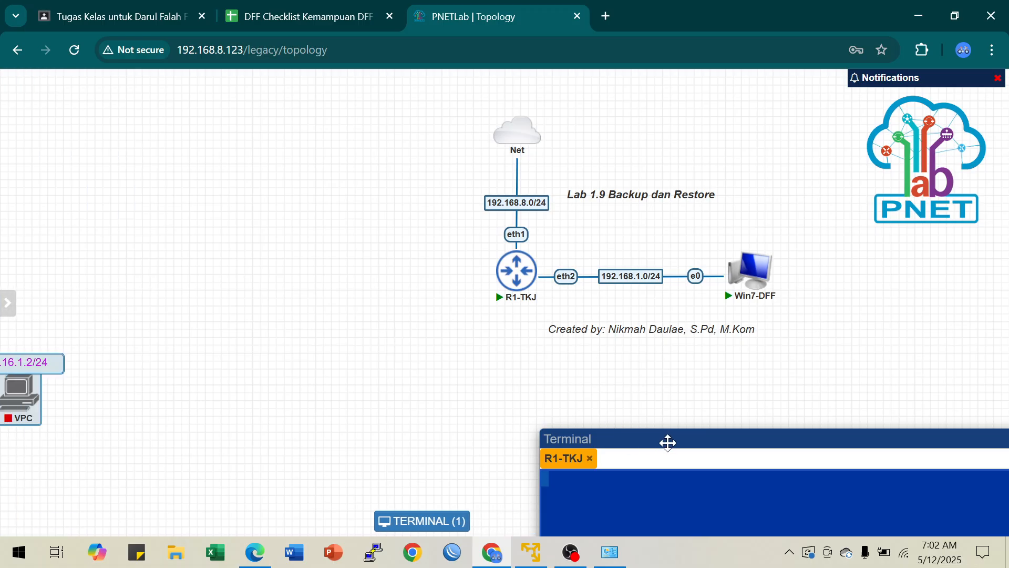
Step: Move the R1-TKJ topology and its texts into the space the old one vacated, and place the terminal window beside it
left_click_drag(434, 121, 870, 383)
left_click_drag(752, 279, 350, 285)
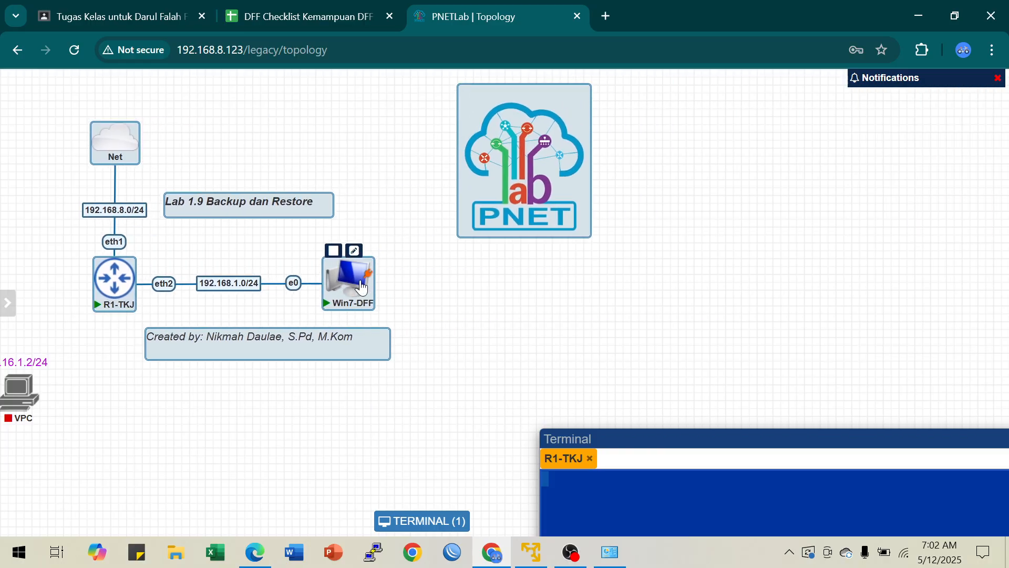
left_click(716, 292)
left_click_drag(527, 177, 960, 159)
left_click_drag(777, 437, 625, 94)
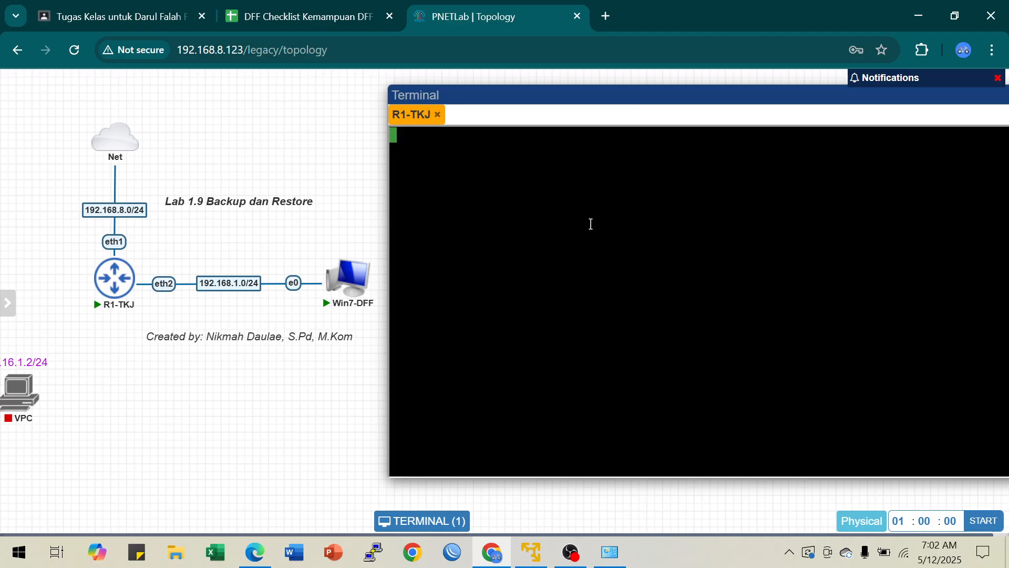
Step: Log in to the router console as admin with a blank password, decline the software licence and skip the password change
key("Return")
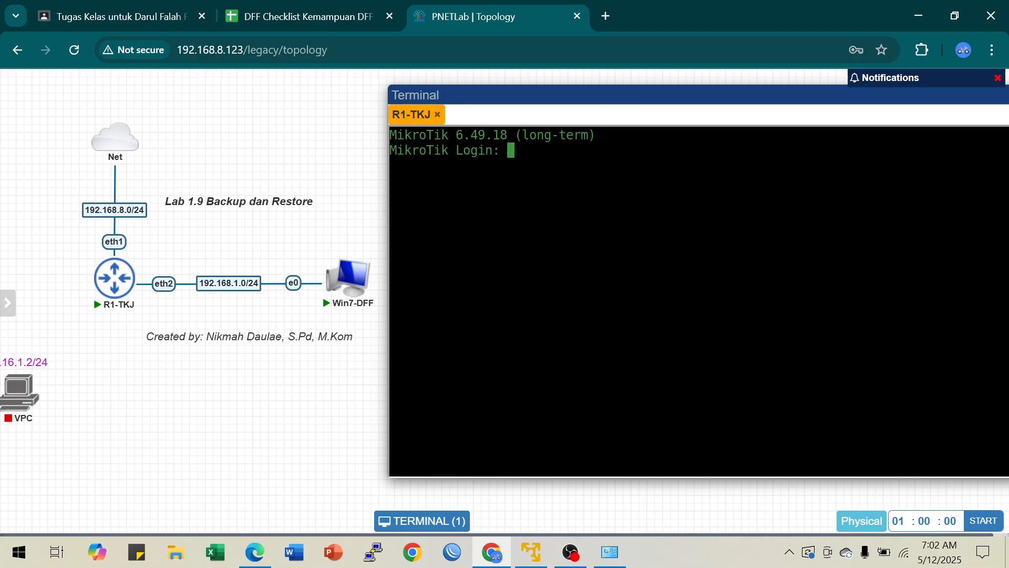
type("admin")
key("Return")
key("Return")
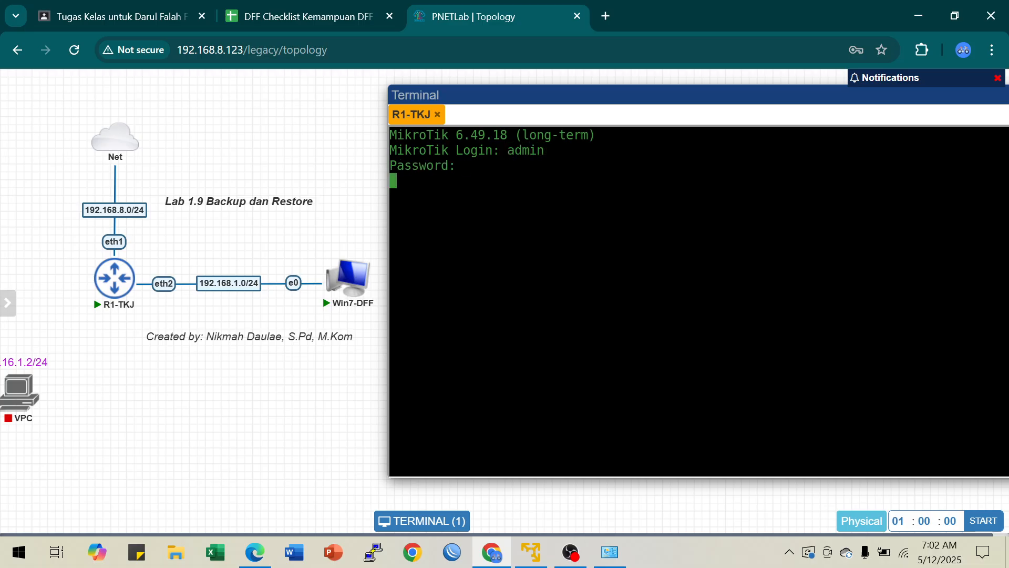
type("n")
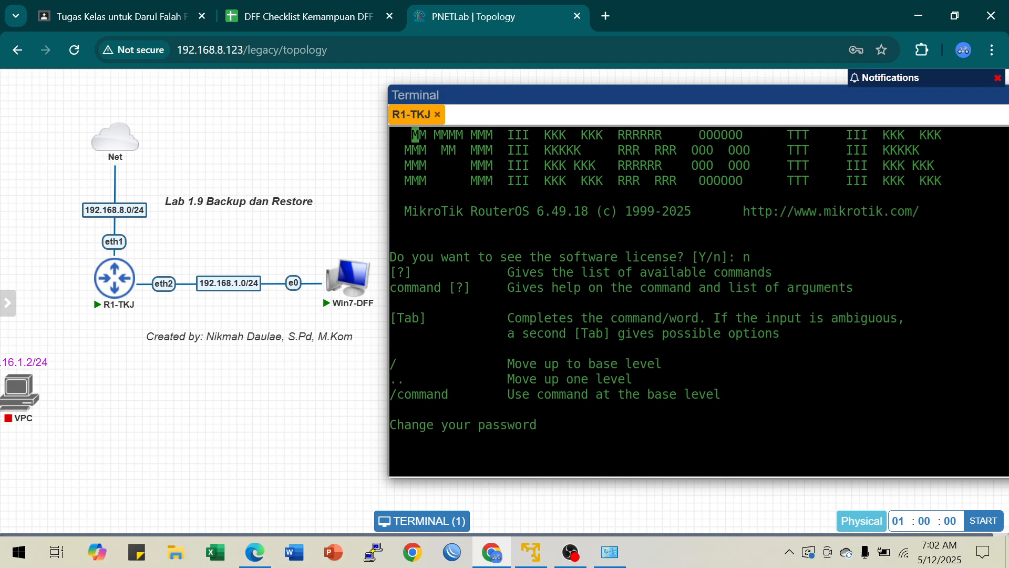
key("ctrl+c")
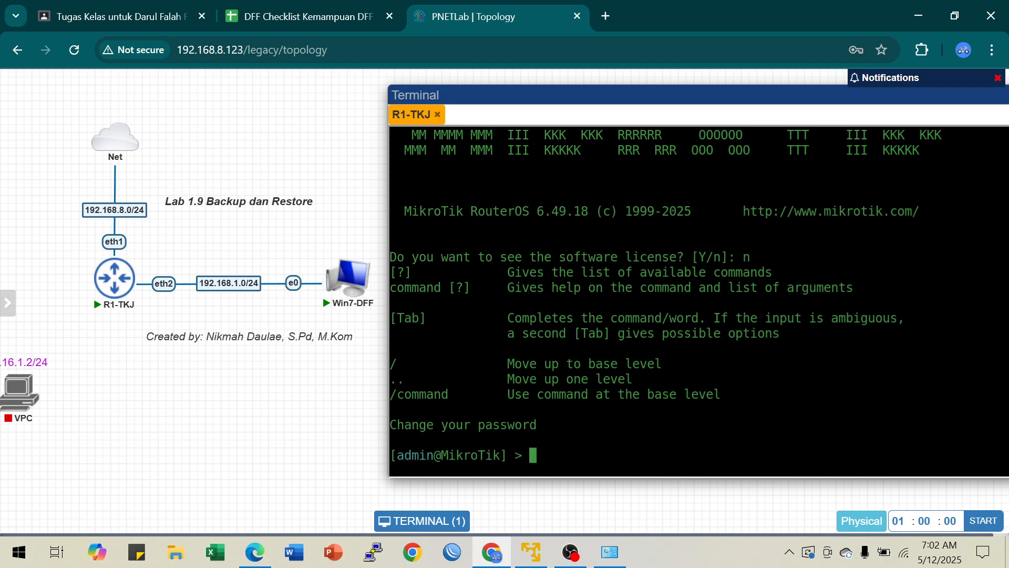
Step: Clear the console and set the router's system identity name to R1-TKJ
key("ctrl+l")
type("lsy")
key("BackSpace")
key("BackSpace")
key("BackSpace")
type("sy ide ")
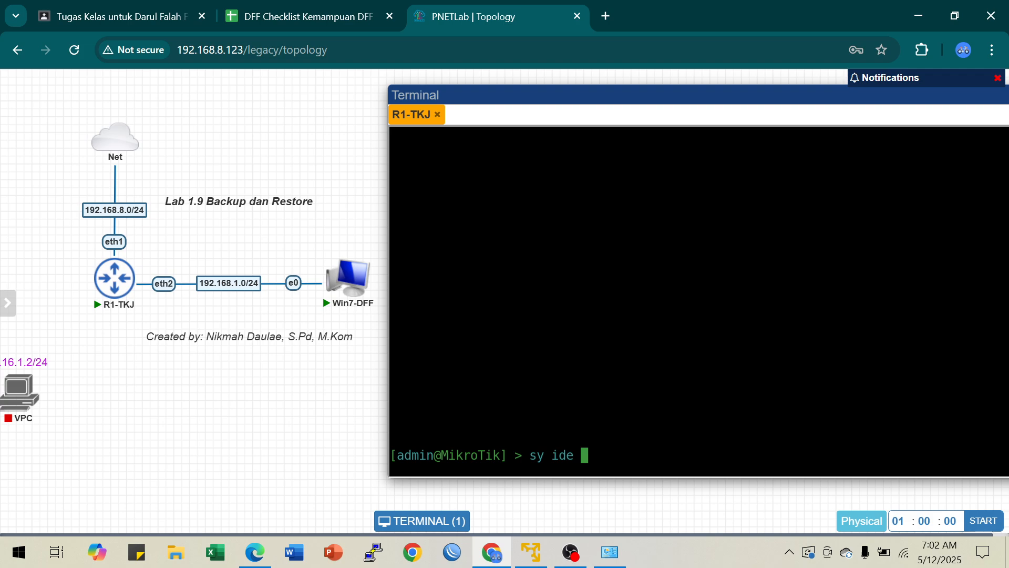
type("se na=R1-TKJ")
key("Return")
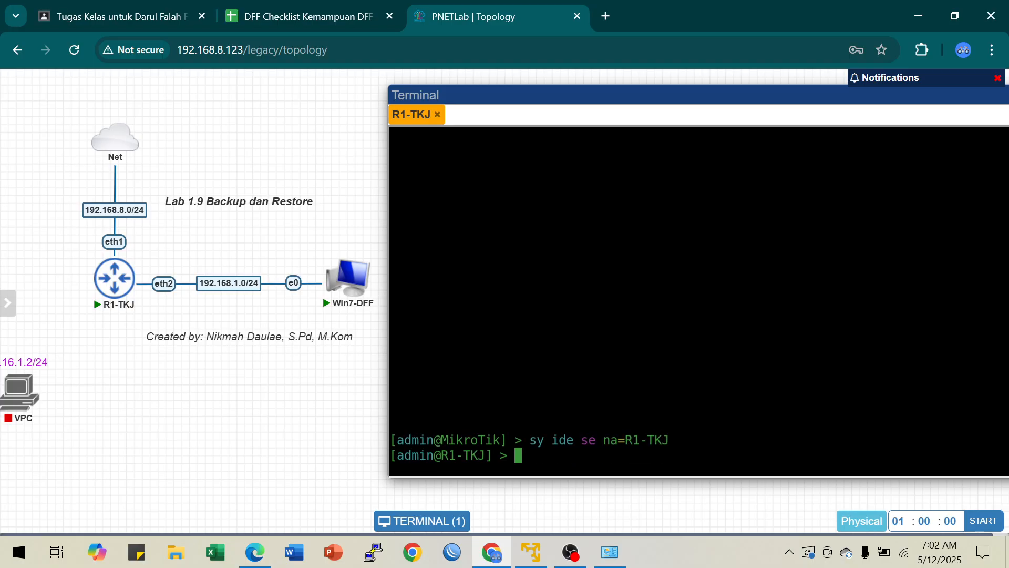
key("Return")
key("Return")
key("Return")
Step: Print the router's IP address list and highlight the network part of the ether1 address
type("u")
key("BackSpace")
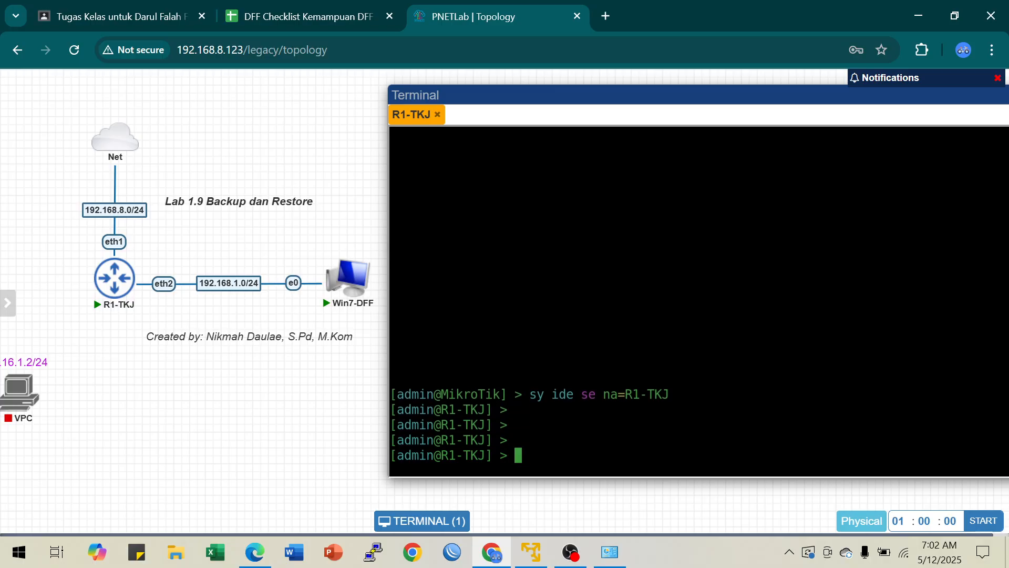
type("ip ad")
key("Tab")
type("pr")
key("Return")
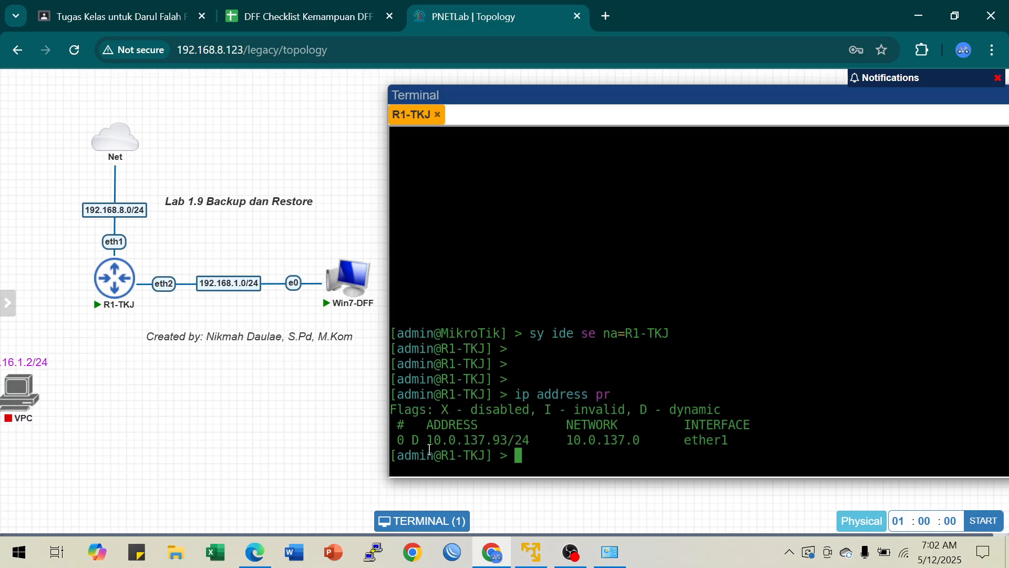
left_click_drag(429, 445, 493, 441)
Step: Review the available network types, such as nat0 and Management(Cloud0), in a new network form and dismiss it without adding one
mouse_move(116, 147)
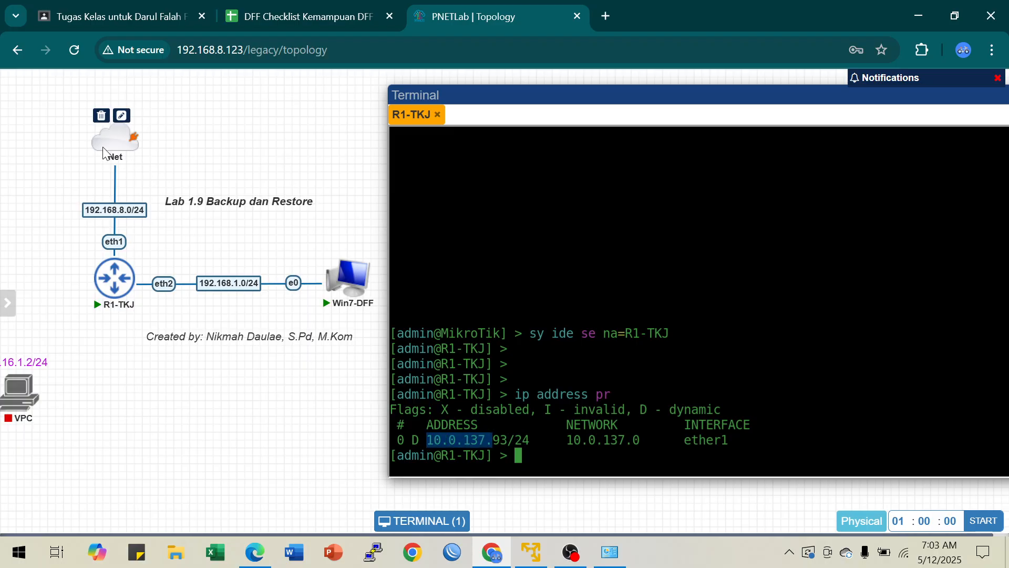
right_click(152, 401)
left_click(193, 389)
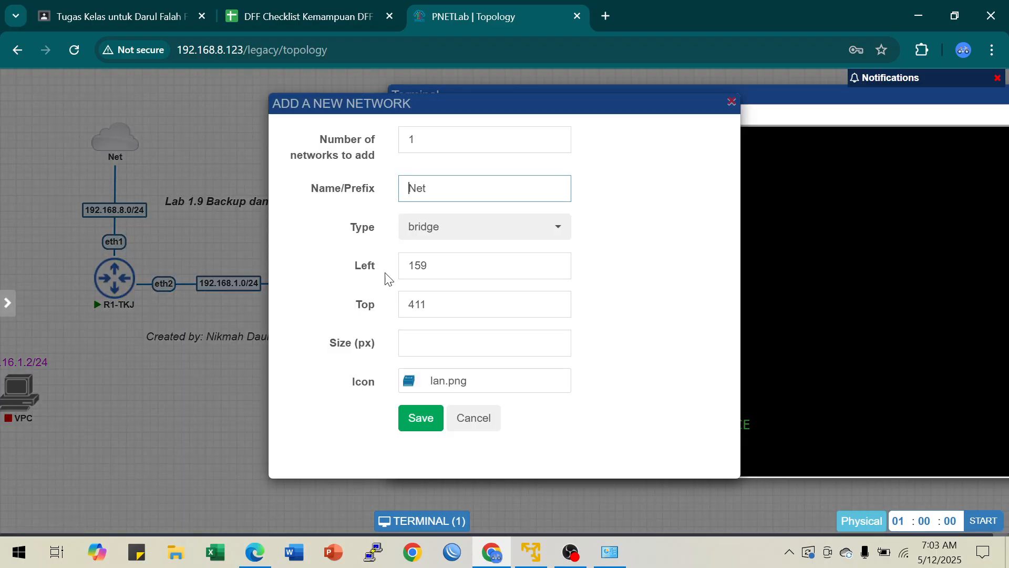
left_click(478, 232)
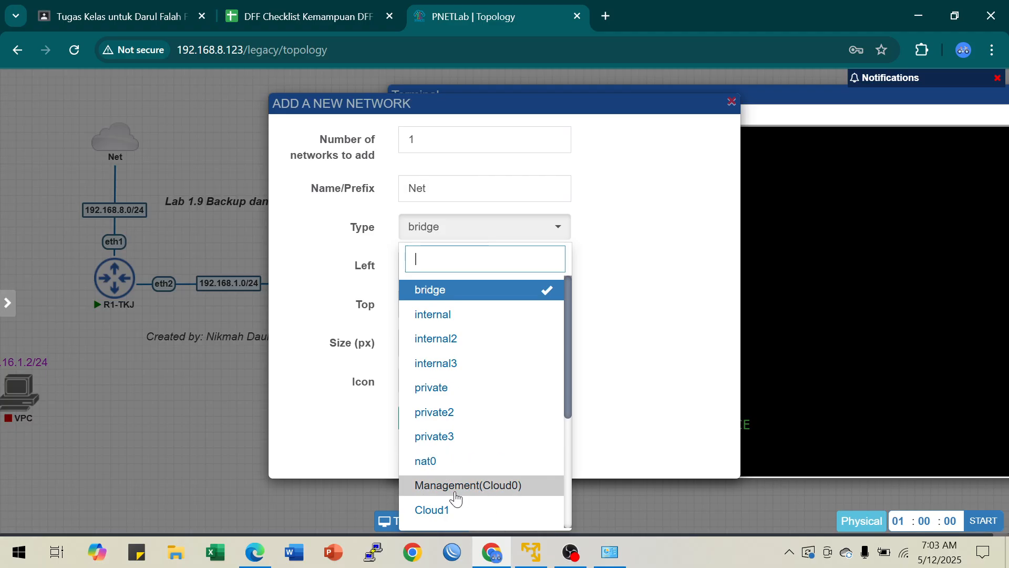
left_click(195, 443)
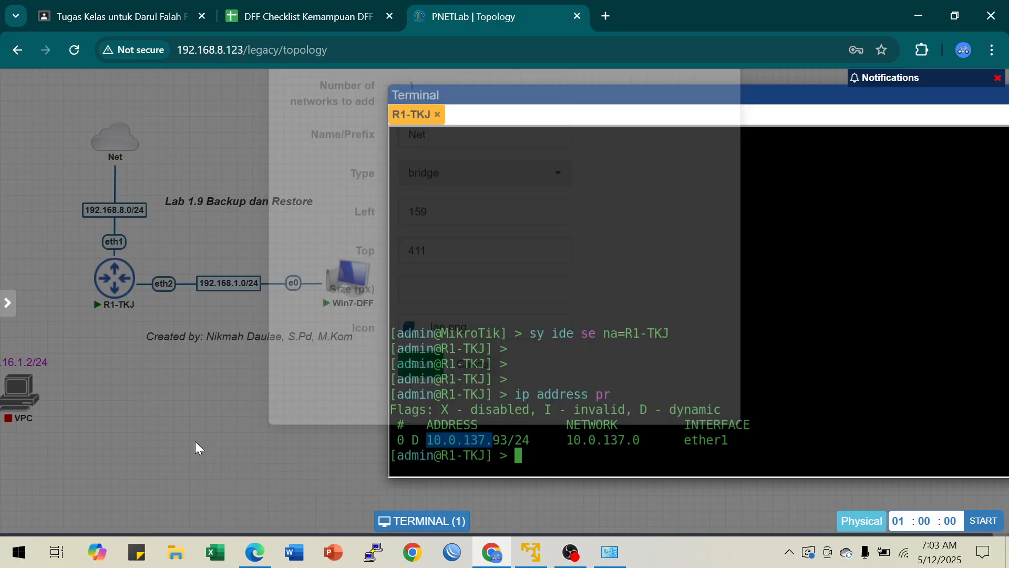
Step: Test the router's internet connection by pinging 8.8.8.8, stopping after a few replies
left_click(518, 440)
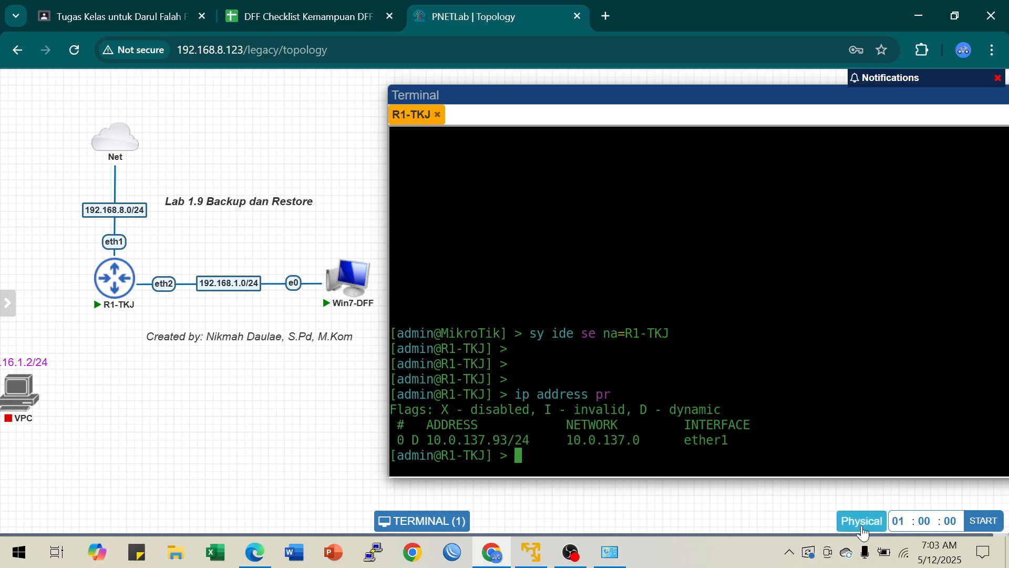
type("ping 8.8.8.8")
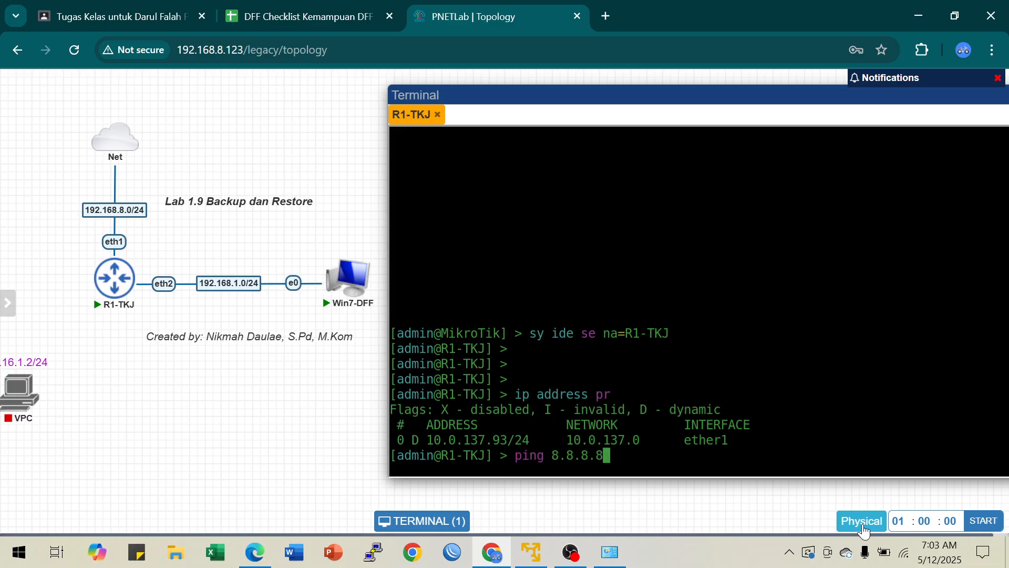
key("Return")
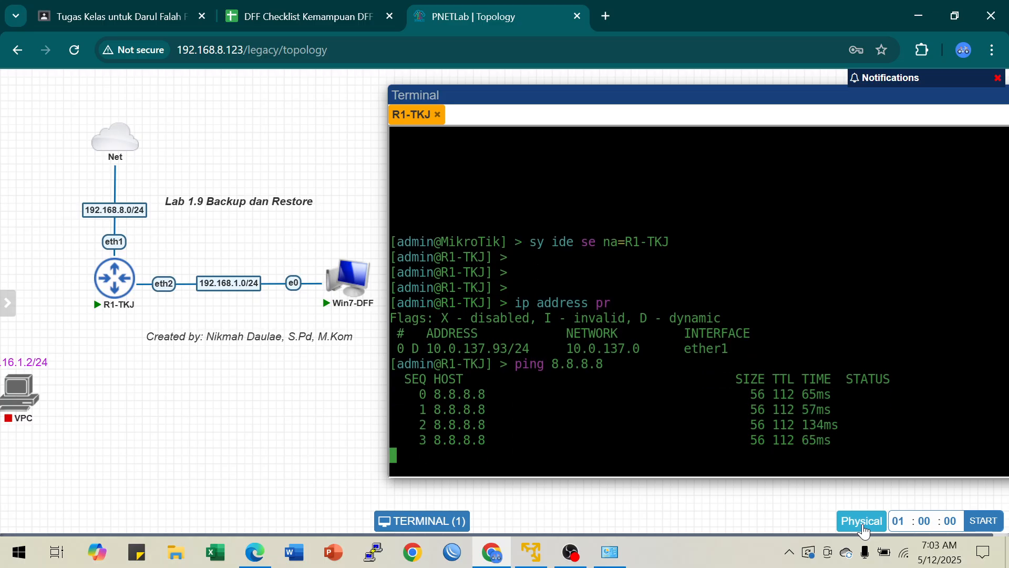
key("ctrl+c")
Step: Test the router's name resolution by pinging google.com, stopping after a few replies
type("ping ")
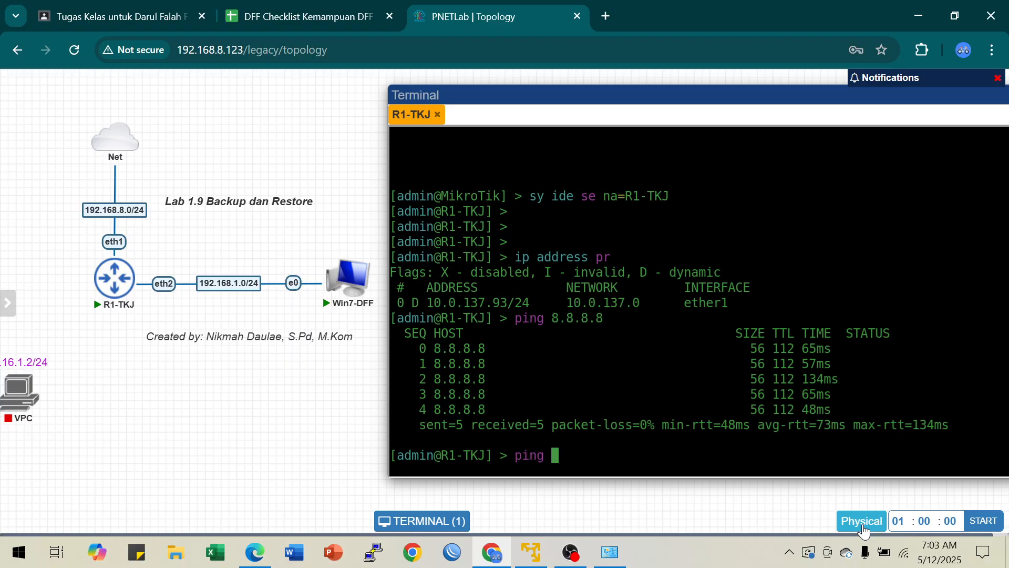
type("google.com")
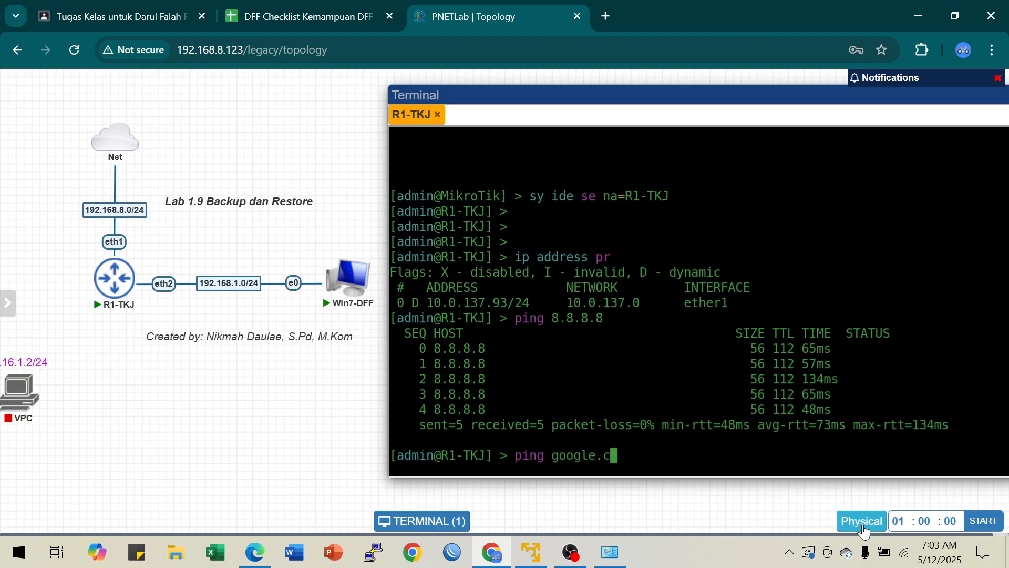
key("Return")
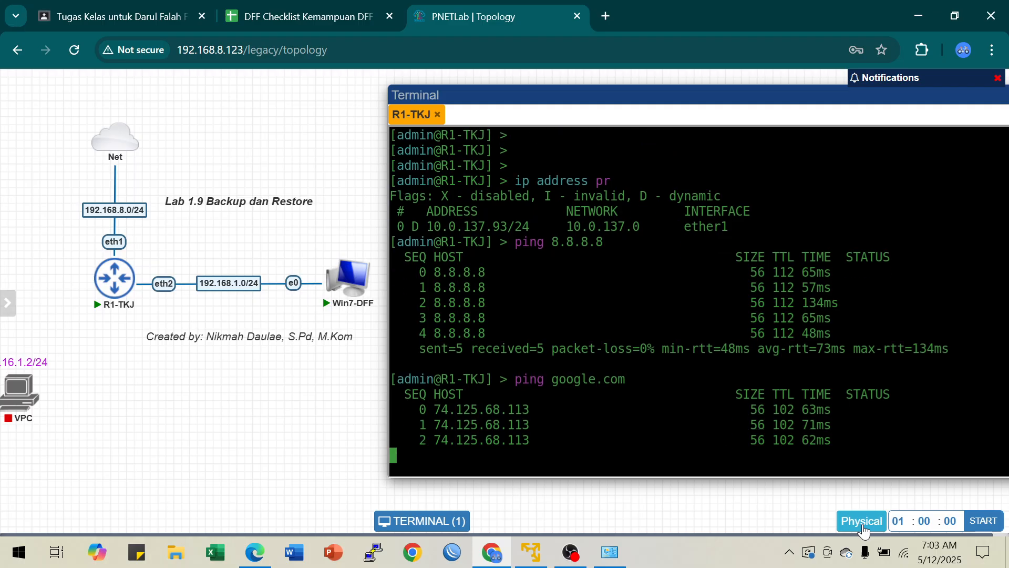
key("ctrl+c")
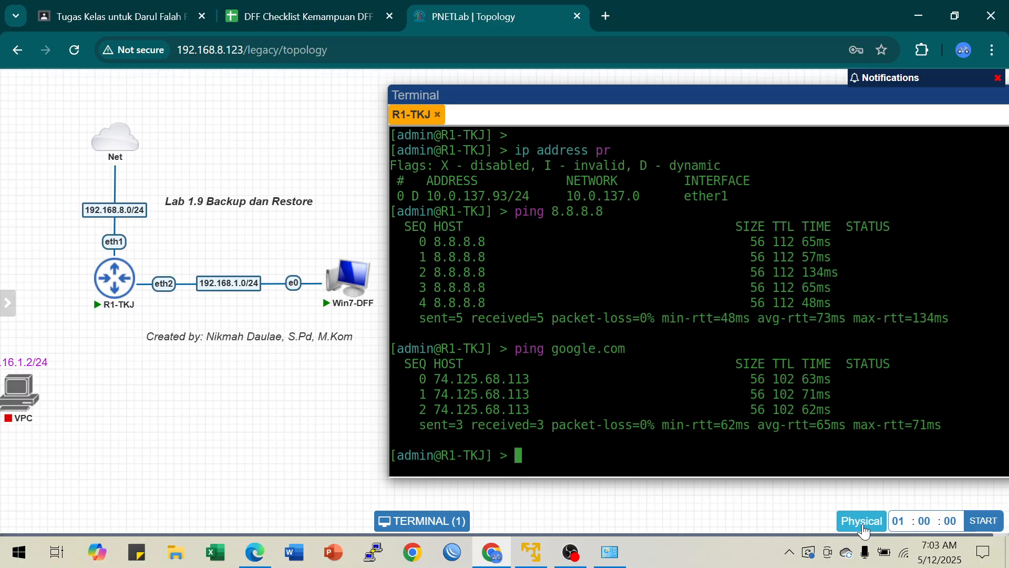
key("Return")
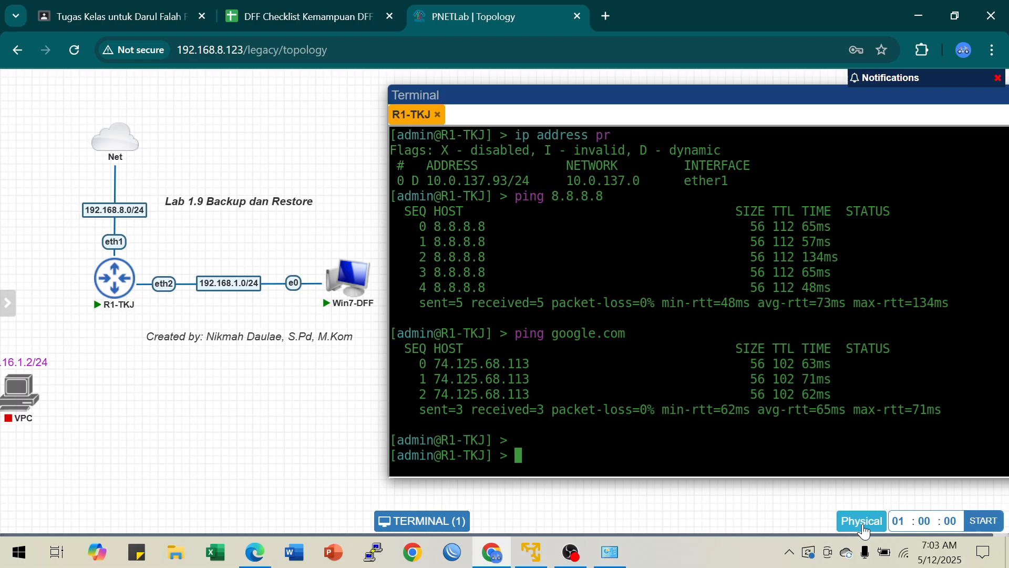
Step: Add the IP address 192.168.1.1/24 to the router's ether2 interface
type("ip address add address=")
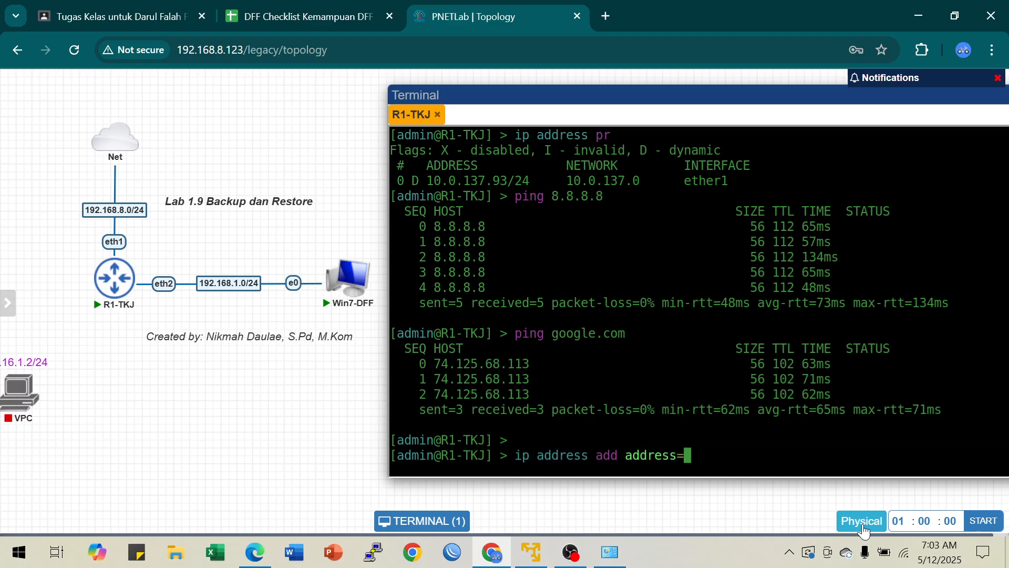
type("1")
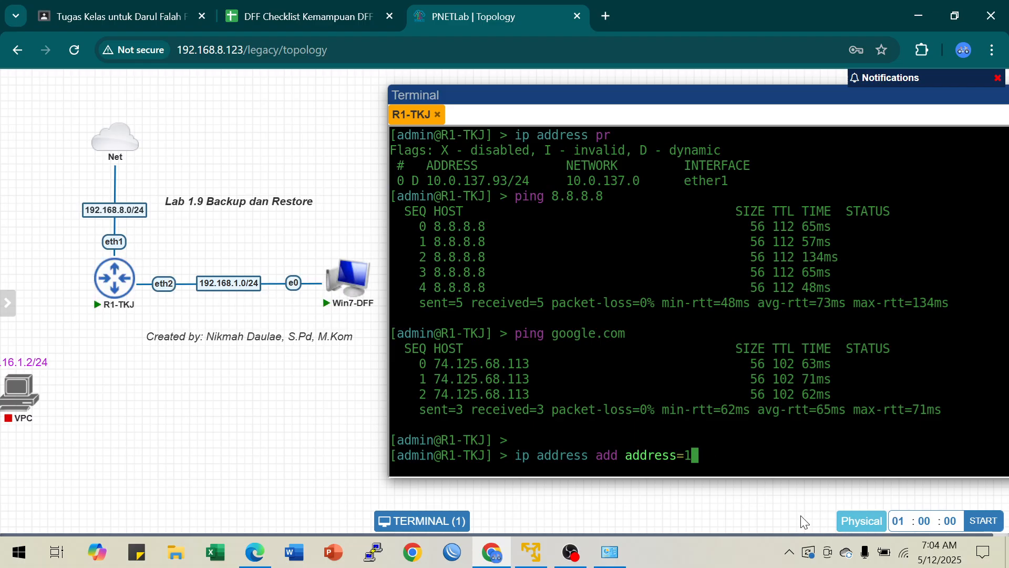
type("92.168.1")
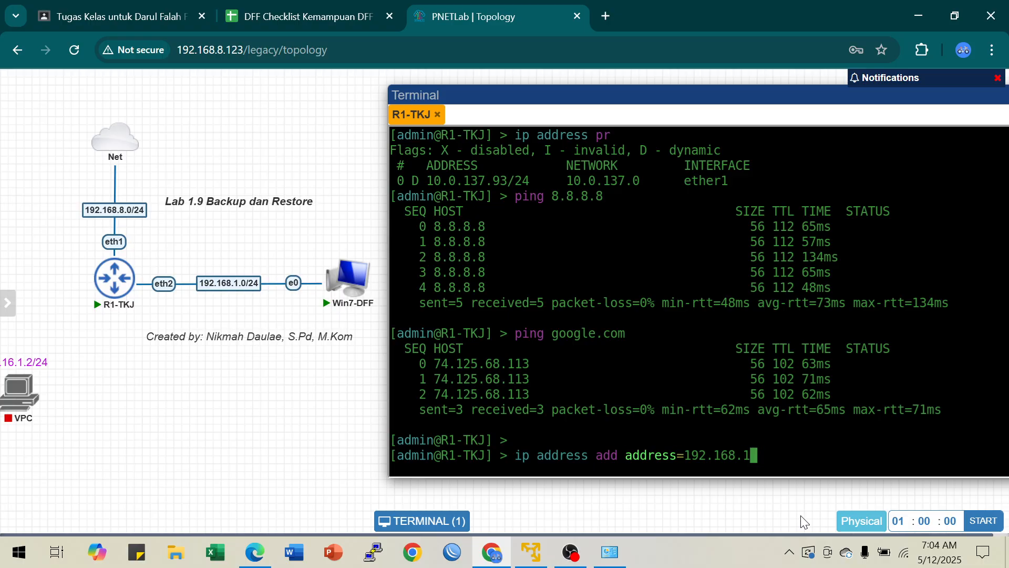
type(".1/24 interface=")
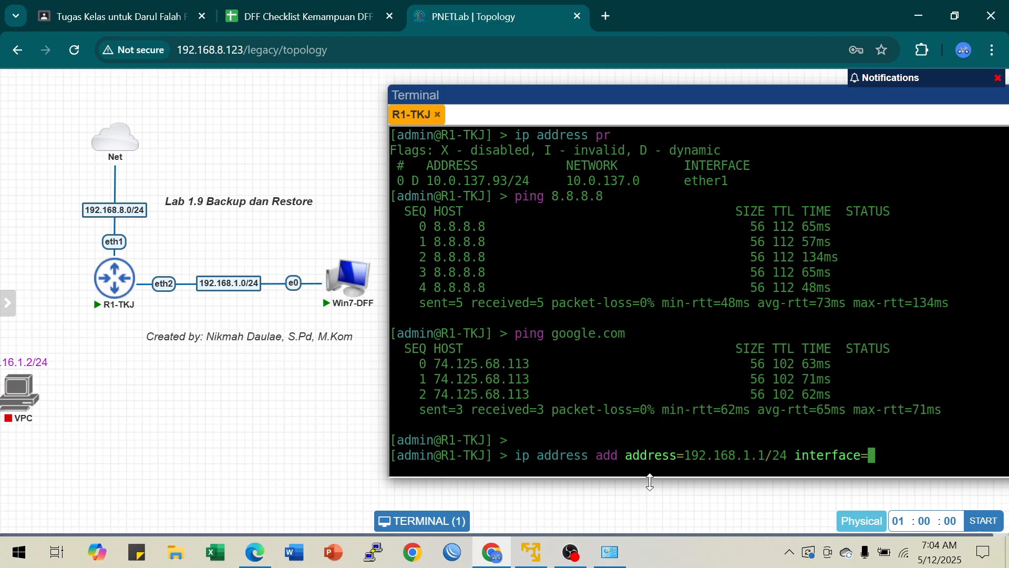
type("3")
key("BackSpace")
type("ether")
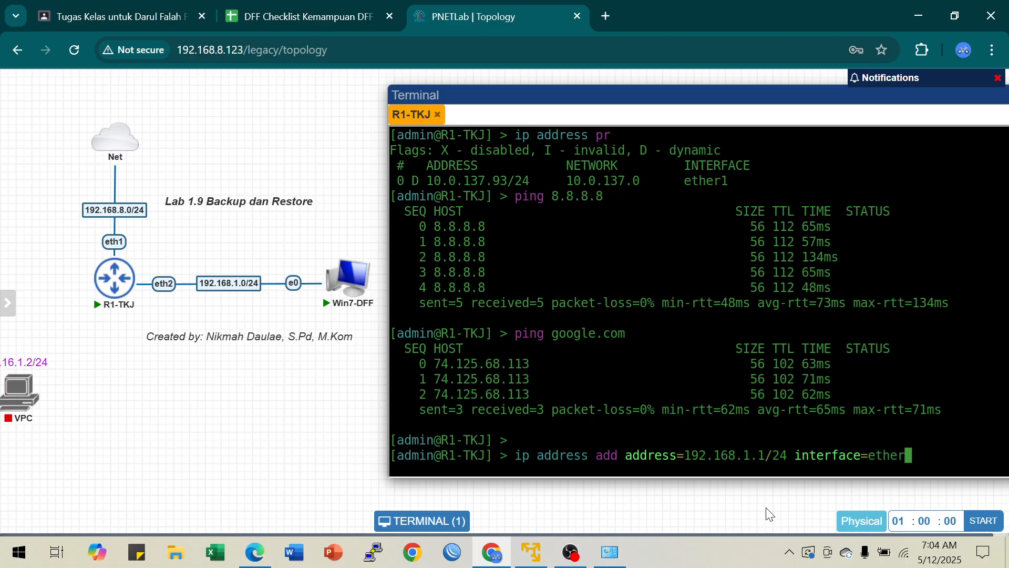
type("2")
key("Return")
key("Return")
key("Return")
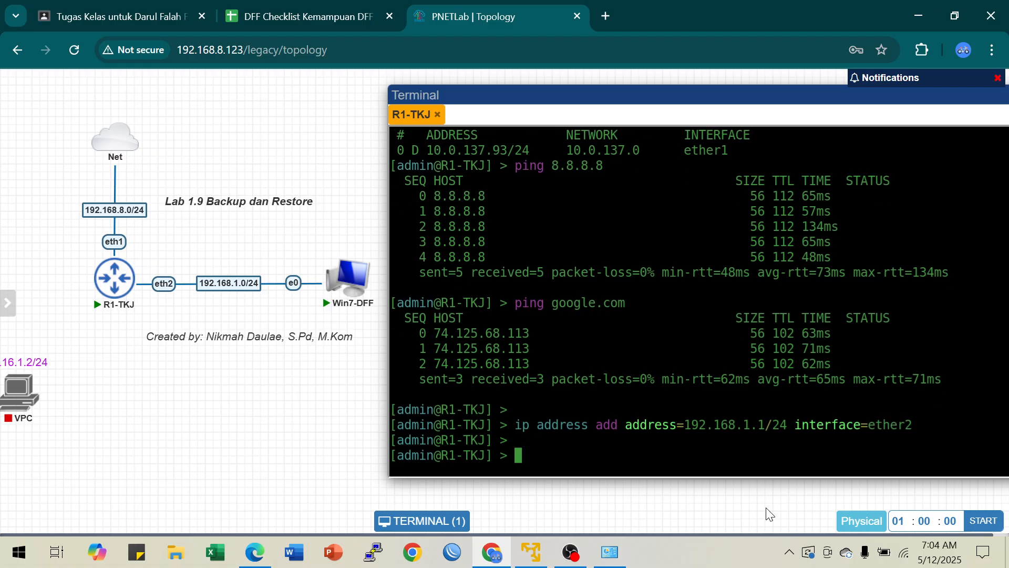
Step: Print the IP address list again to check the new ether2 entry
type("ip a")
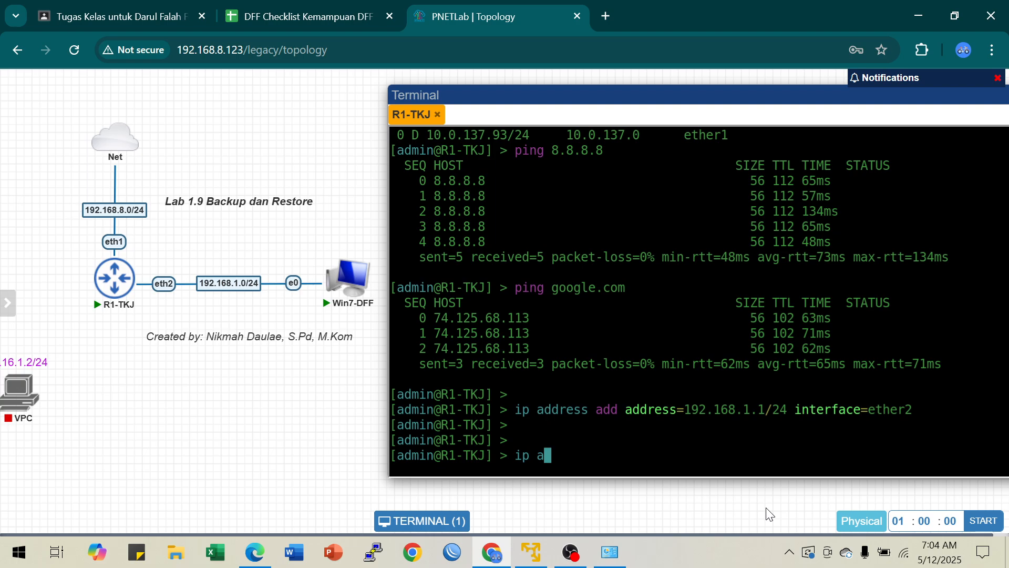
type("ddress pr")
key("Return")
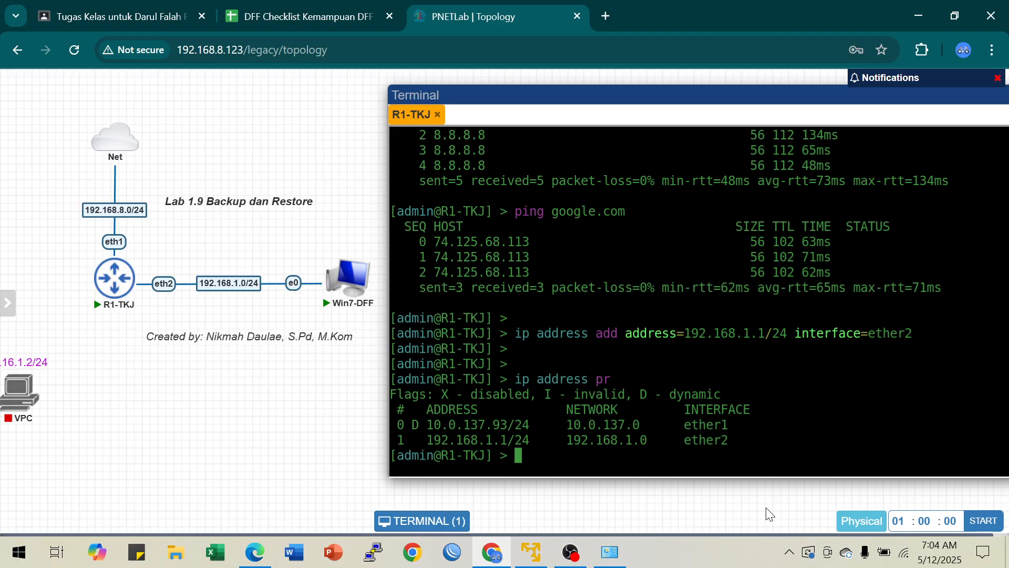
Step: Examine the ether1 and ether2 entries in the printed IP address list
left_click_drag(679, 426, 734, 426)
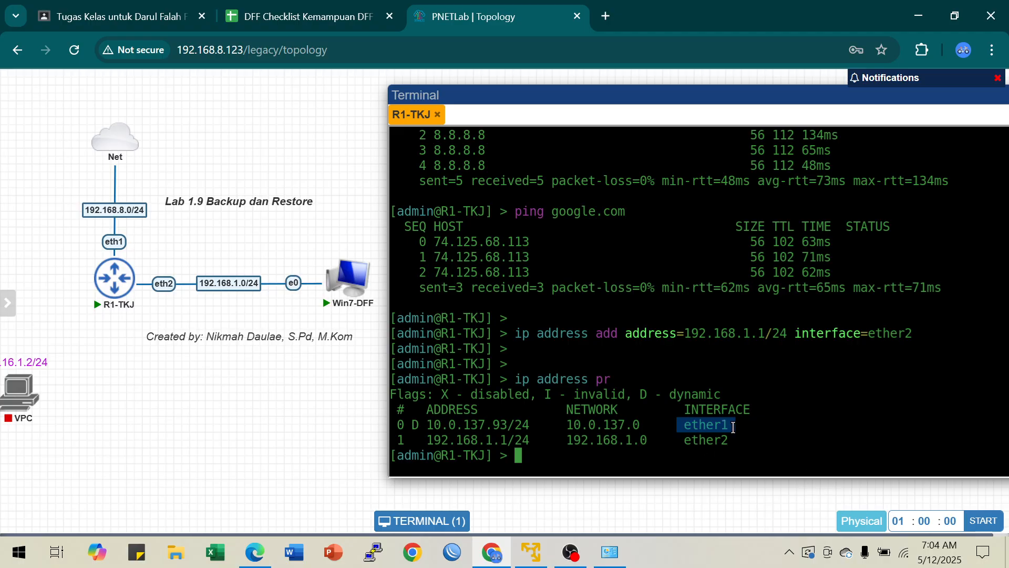
left_click_drag(494, 425, 506, 426)
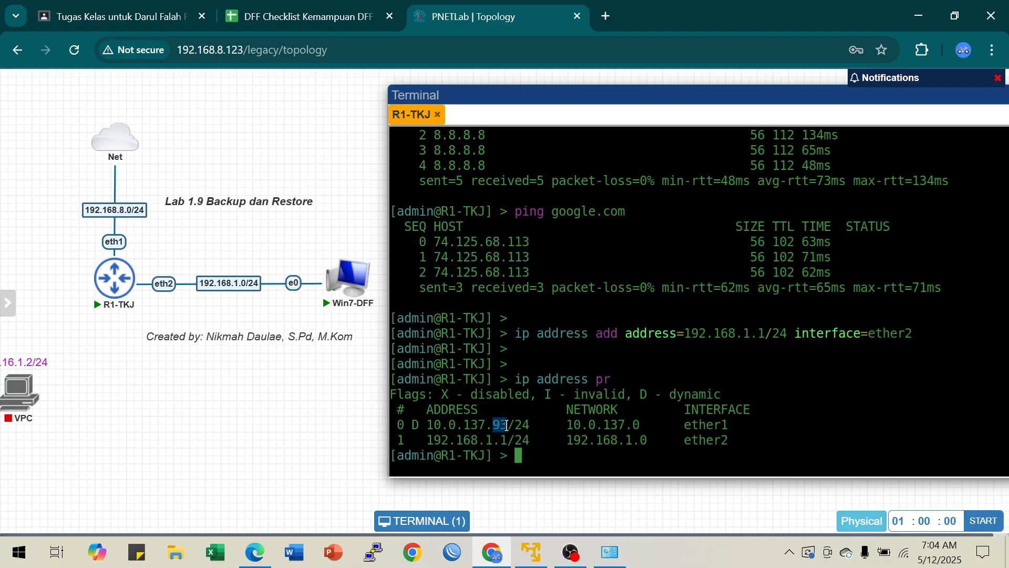
left_click_drag(419, 425, 750, 426)
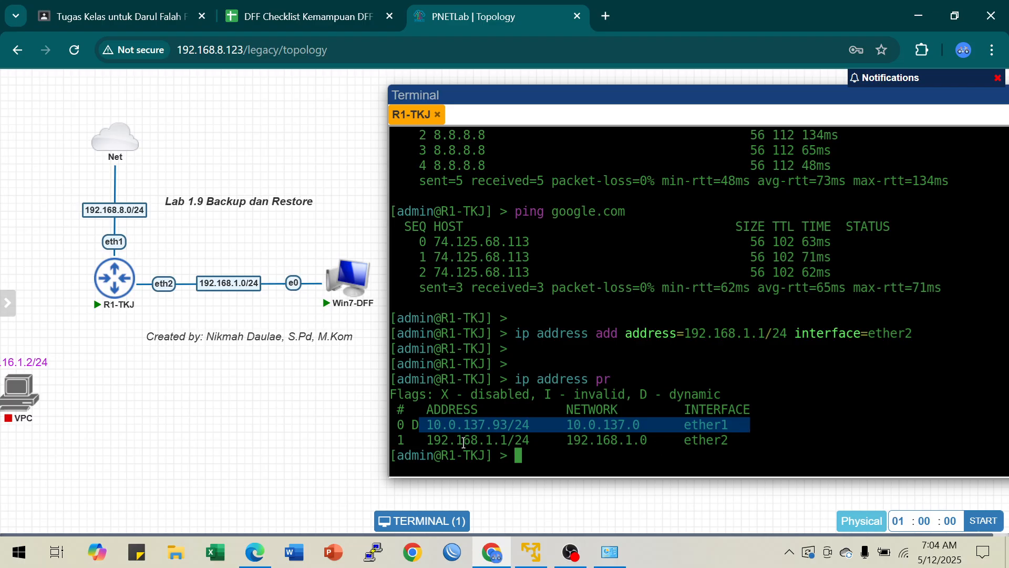
left_click_drag(435, 440, 744, 441)
left_click(563, 454)
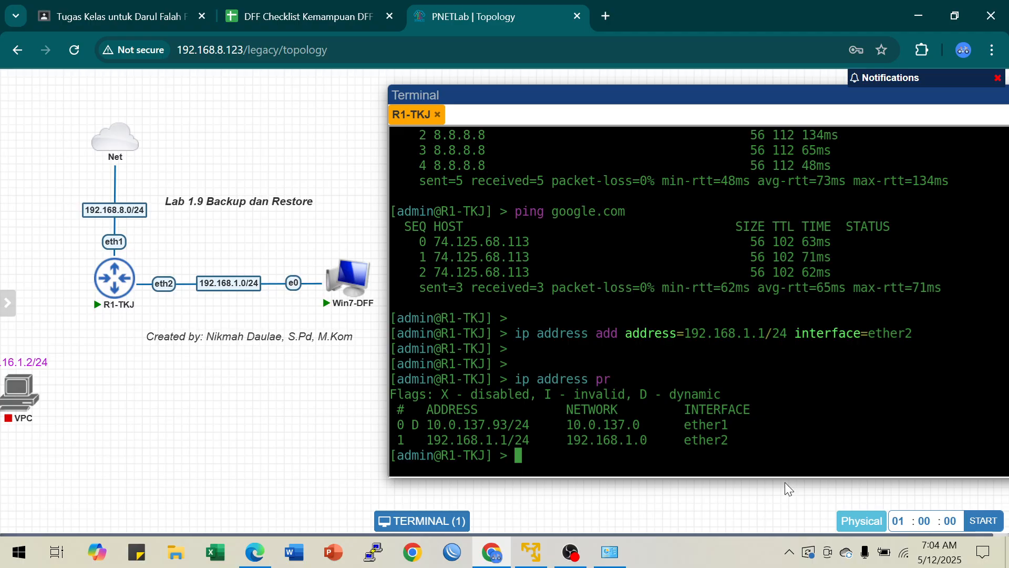
Step: Add a firewall NAT rule on the router with chain srcnat, out-interface ether1 and action masquerade
mouse_move(344, 282)
type("ip fire")
key("Tab")
type("nat add ")
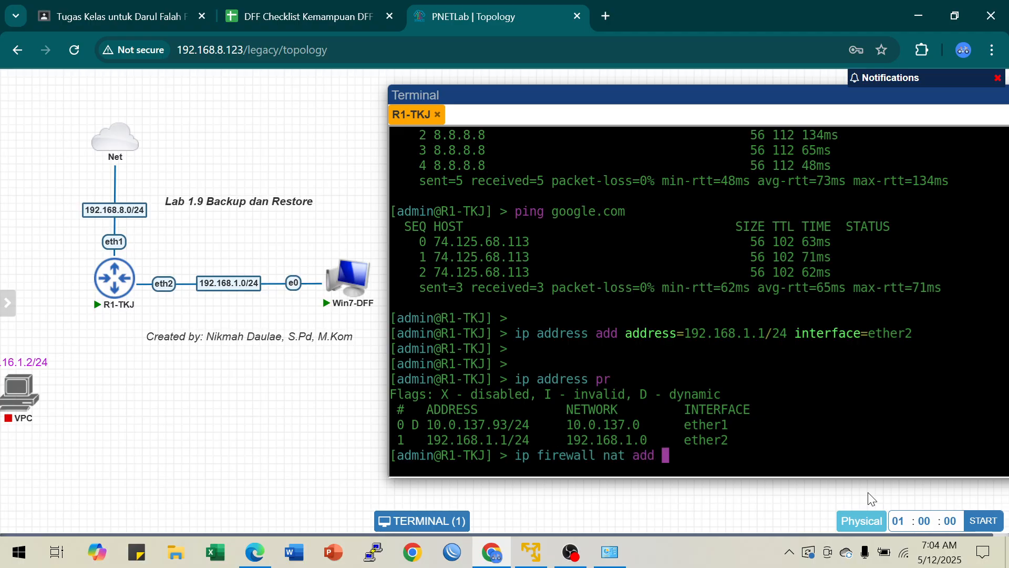
type("chain=srcnat ")
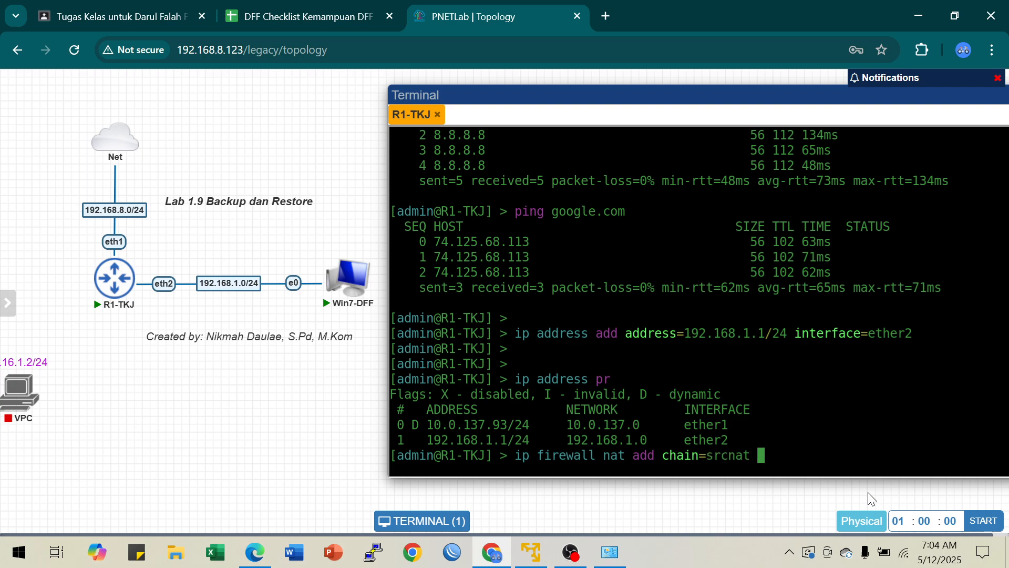
type("o")
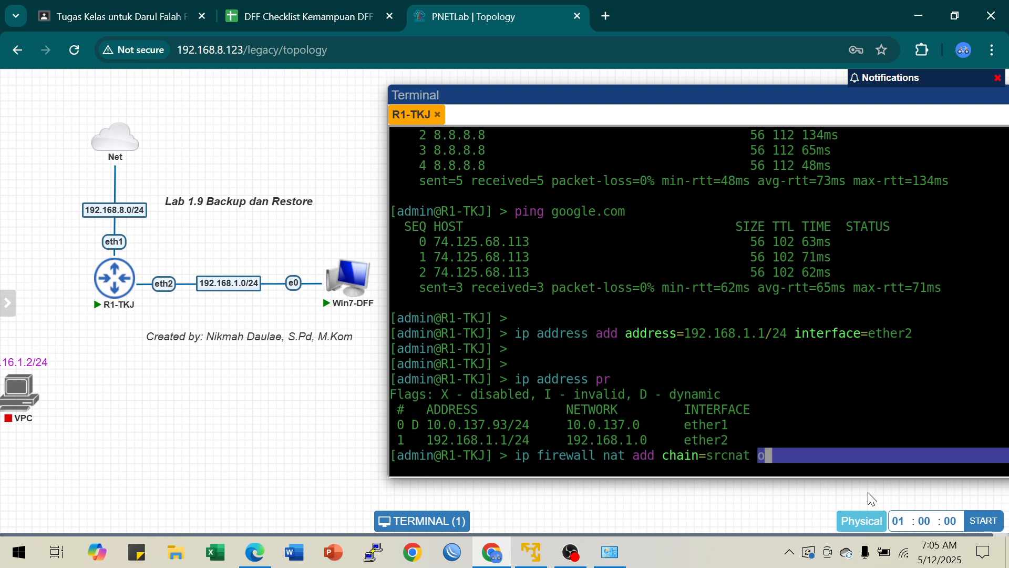
type("ut-interface=ether")
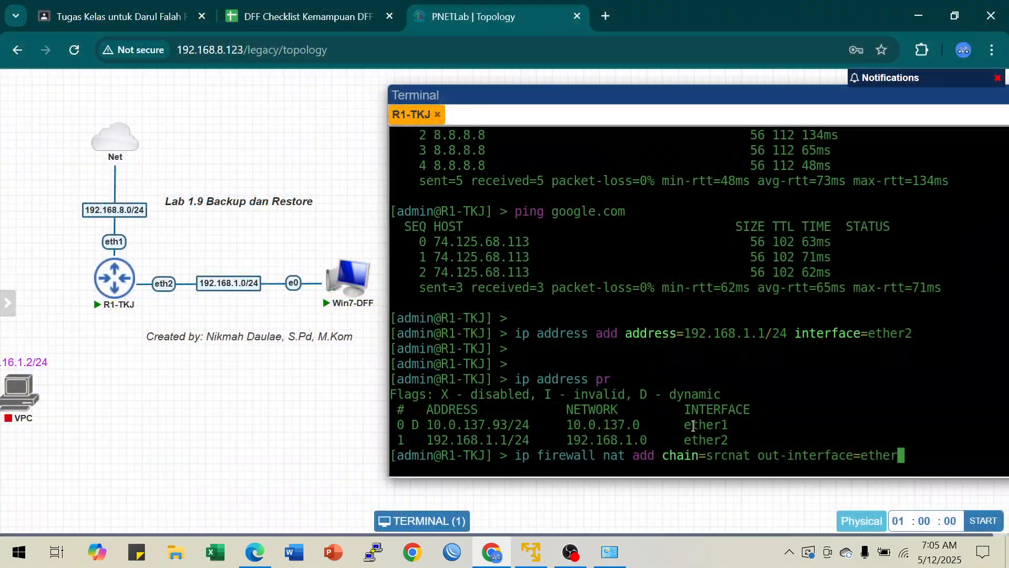
type("1 action=")
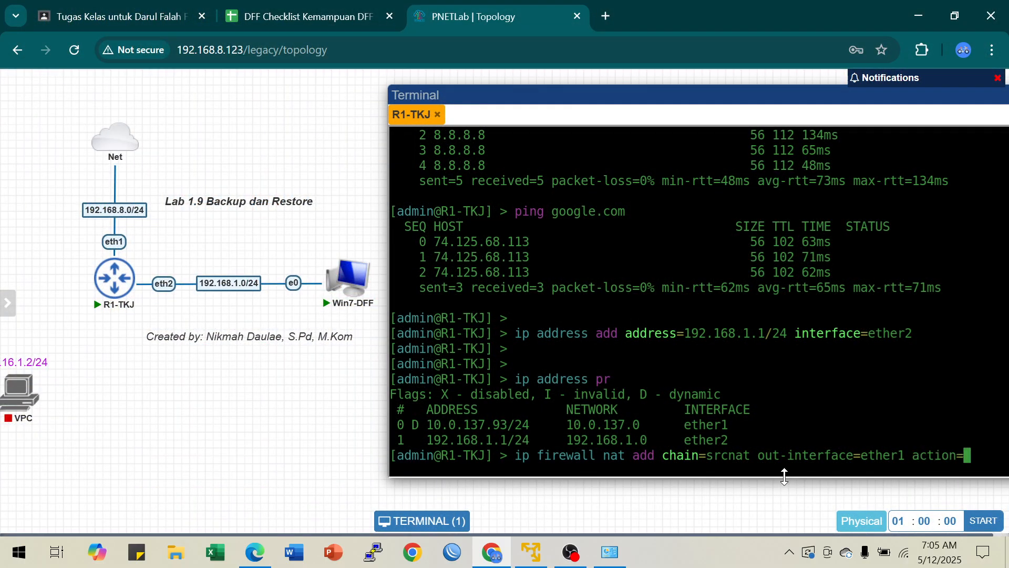
type("masque")
key("Return")
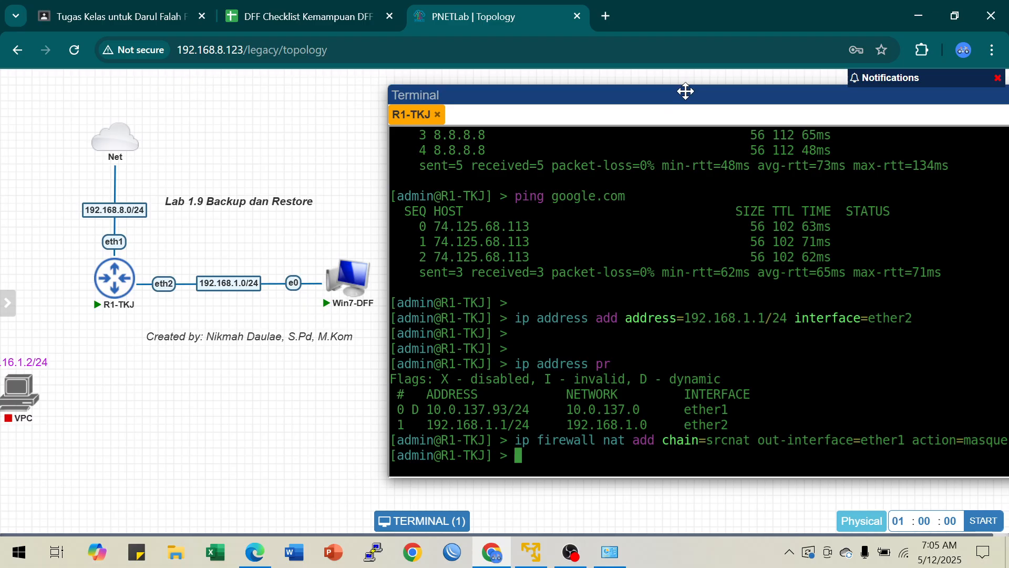
left_click_drag(686, 92, 631, 99)
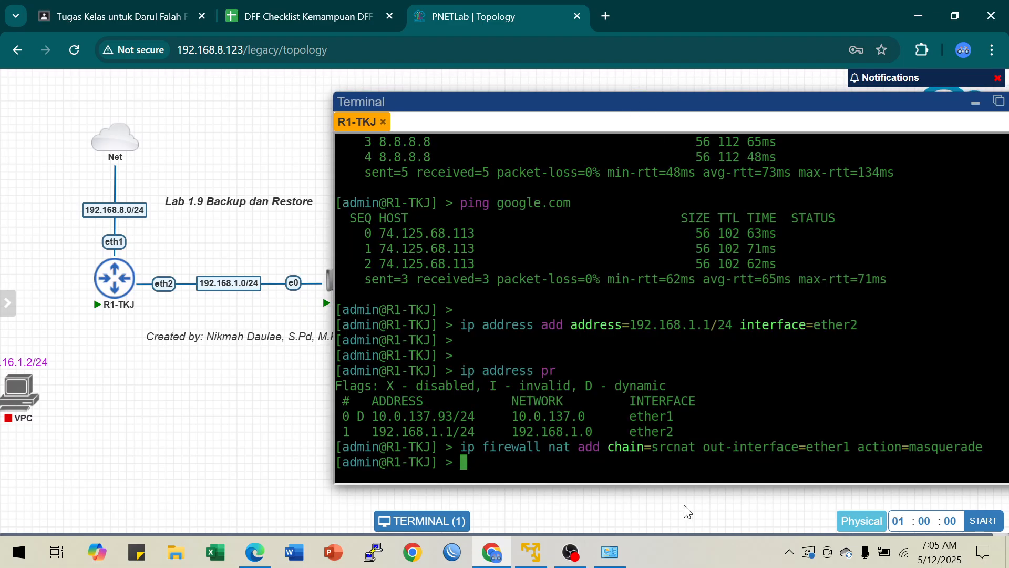
Step: Print the router's firewall NAT rules to check the masquerade entry
key("Return")
key("Return")
type("ip fire")
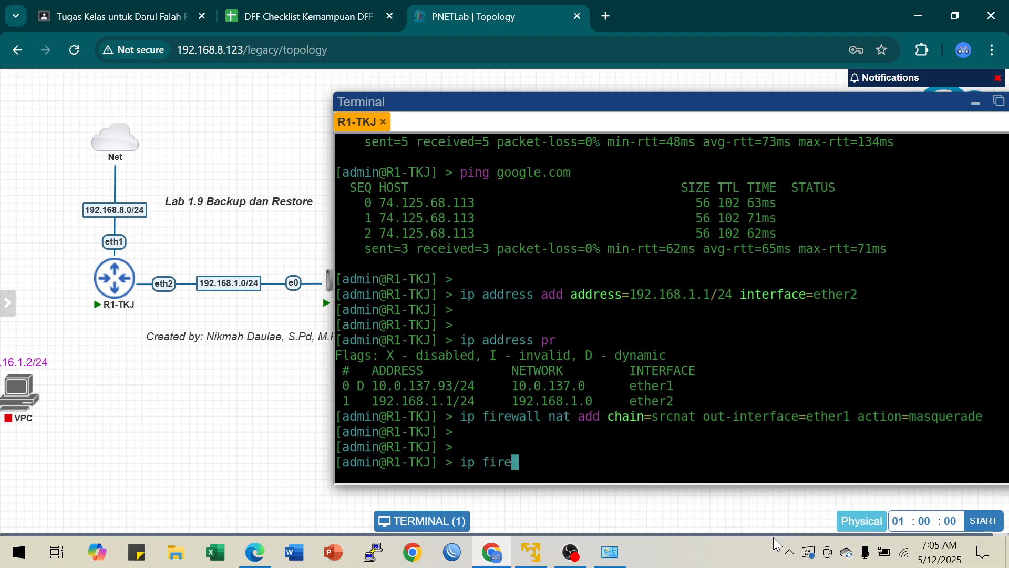
type("wall nat pr")
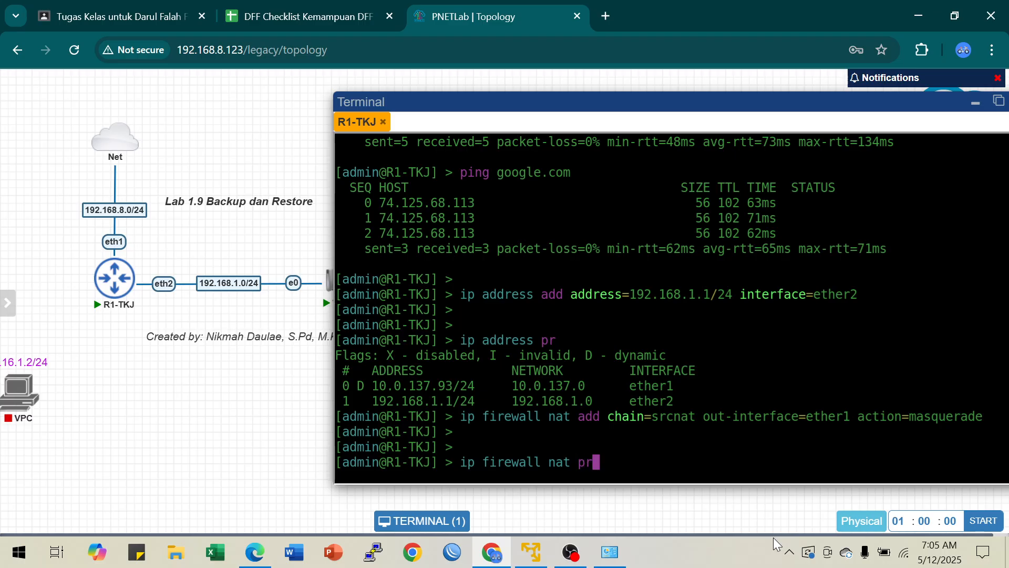
key("Return")
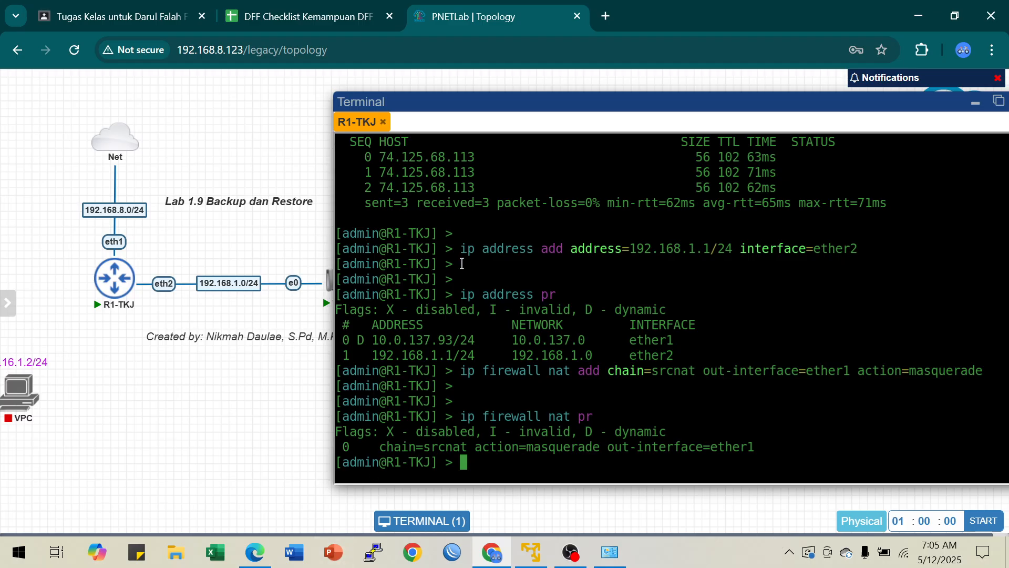
Step: Open the Win7-DFF console and view the Local Area Connection's network details from the Network and Sharing Center
left_click_drag(487, 104, 548, 102)
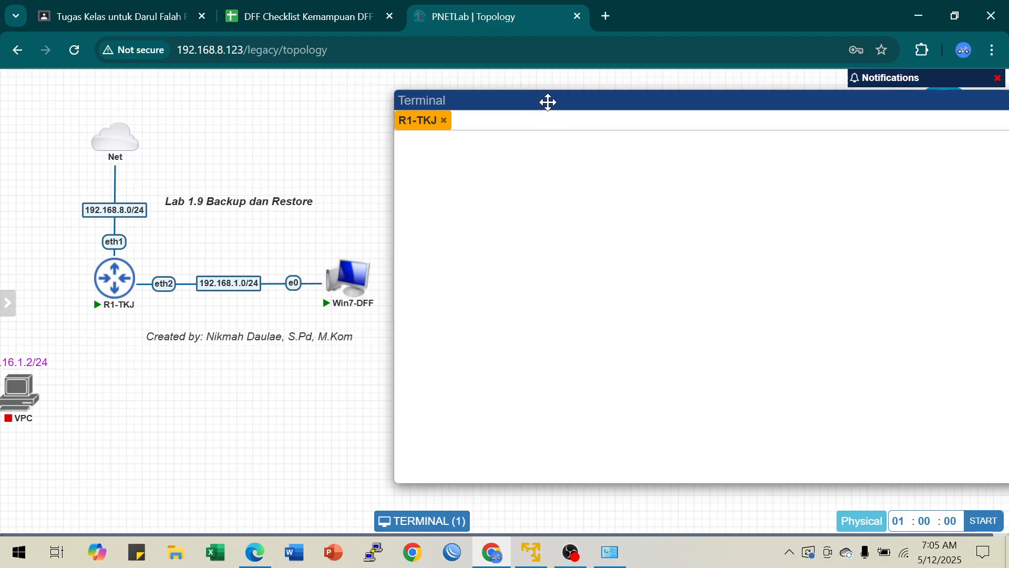
mouse_move(351, 277)
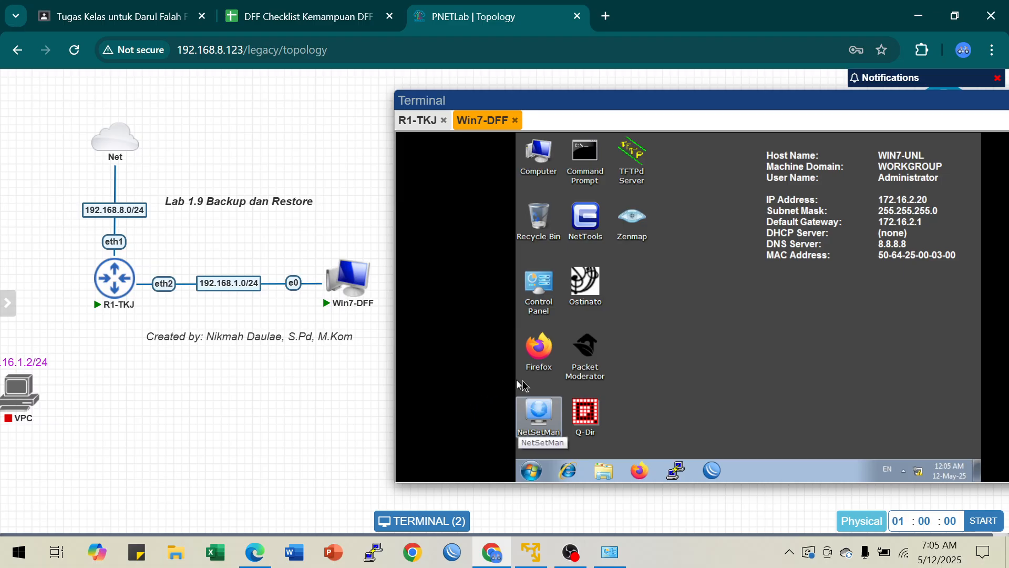
left_click(919, 472)
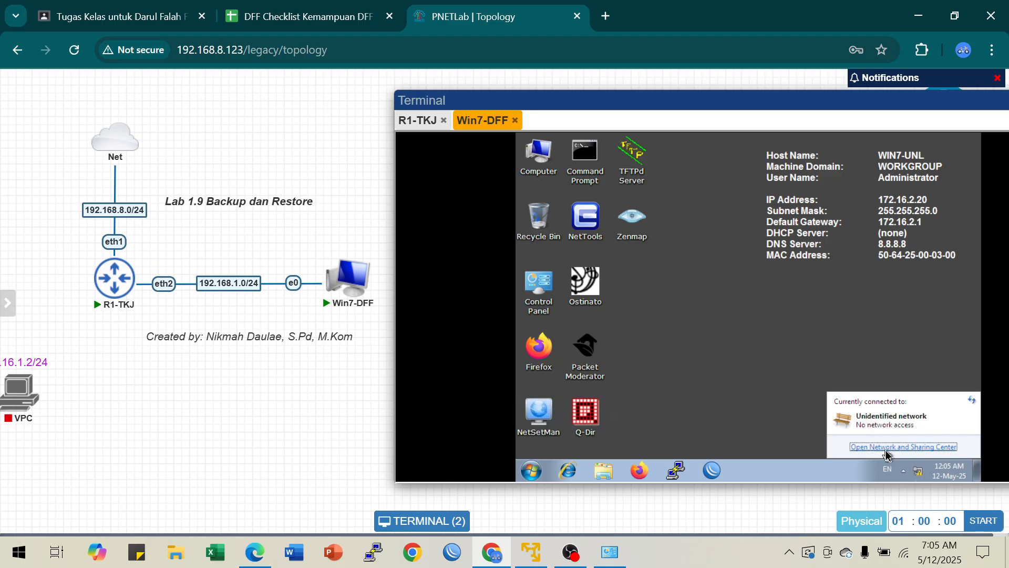
left_click(731, 371)
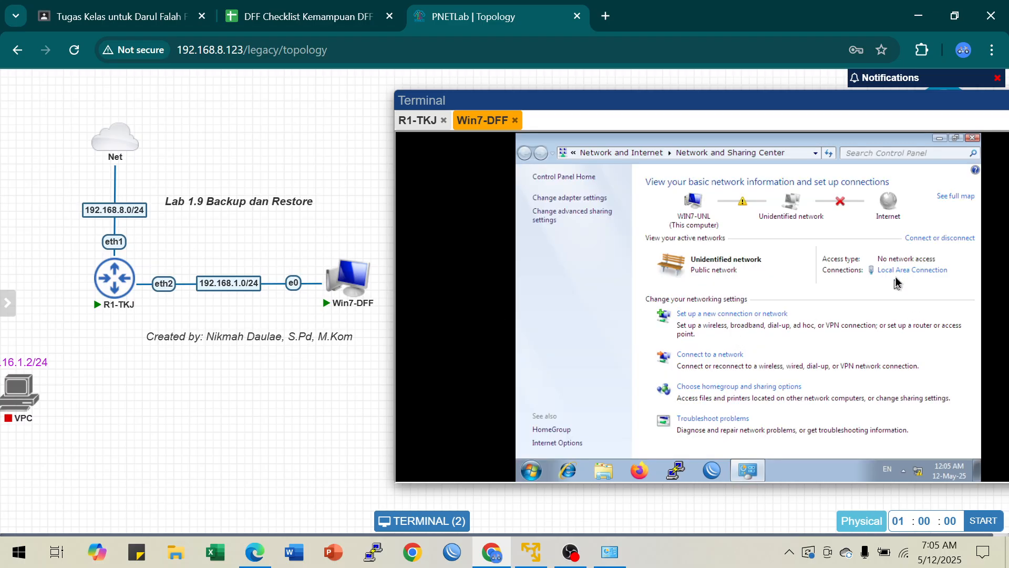
left_click(897, 275)
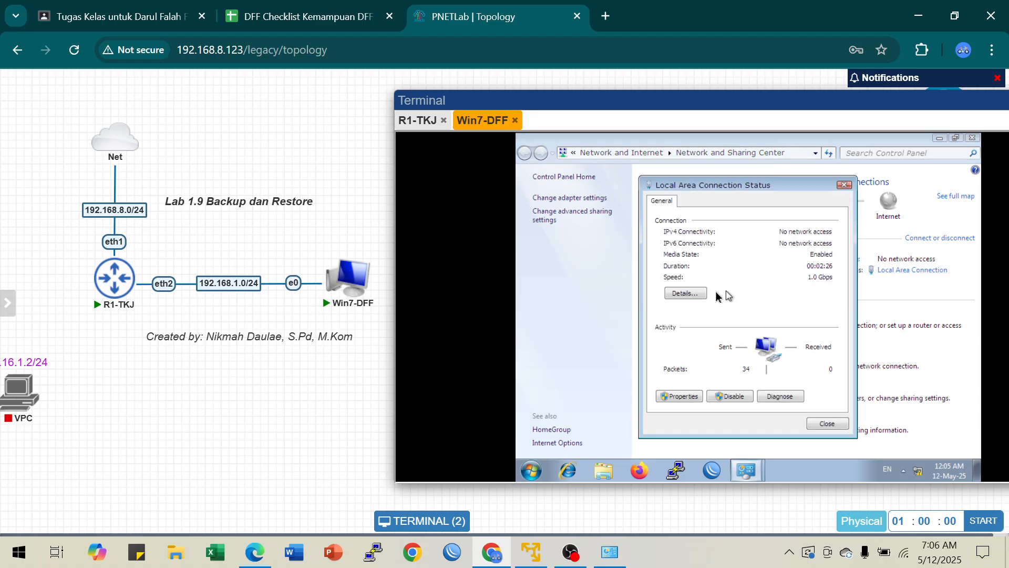
left_click(686, 293)
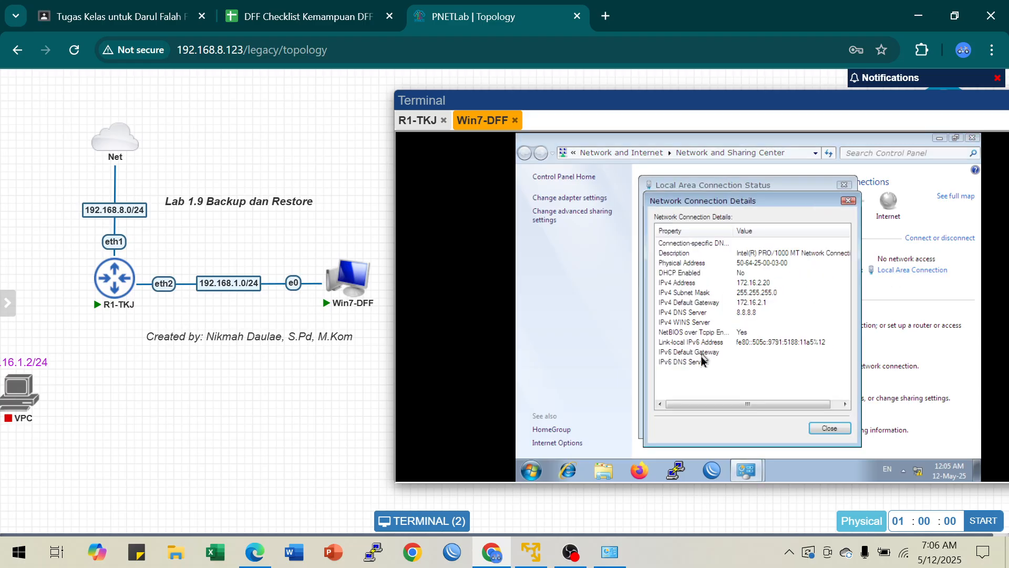
left_click(829, 429)
Step: Open the connection's TCP/IPv4 properties and clear the old address and DNS settings, ending with manual IP addressing selected
left_click(679, 395)
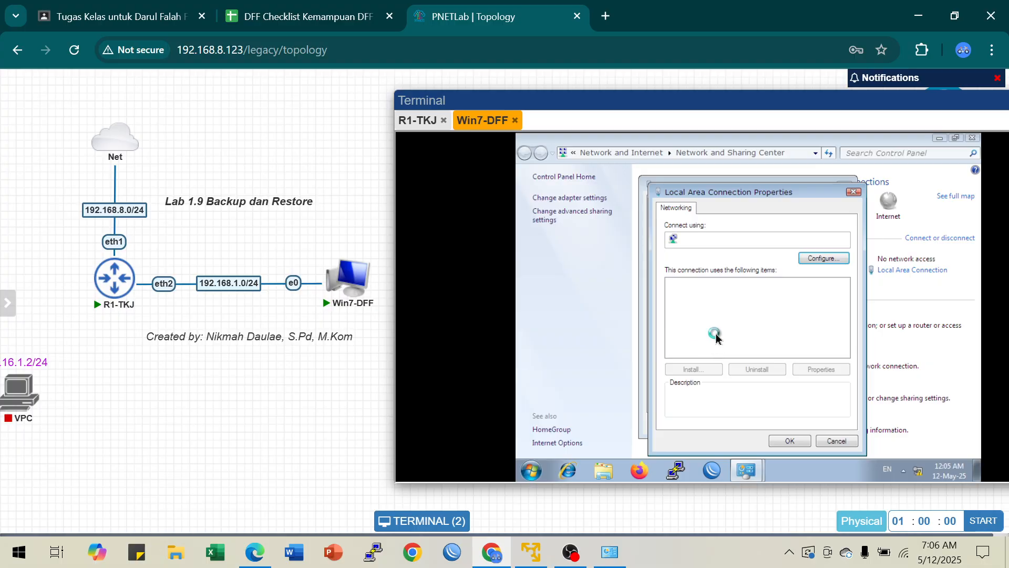
left_click(778, 323)
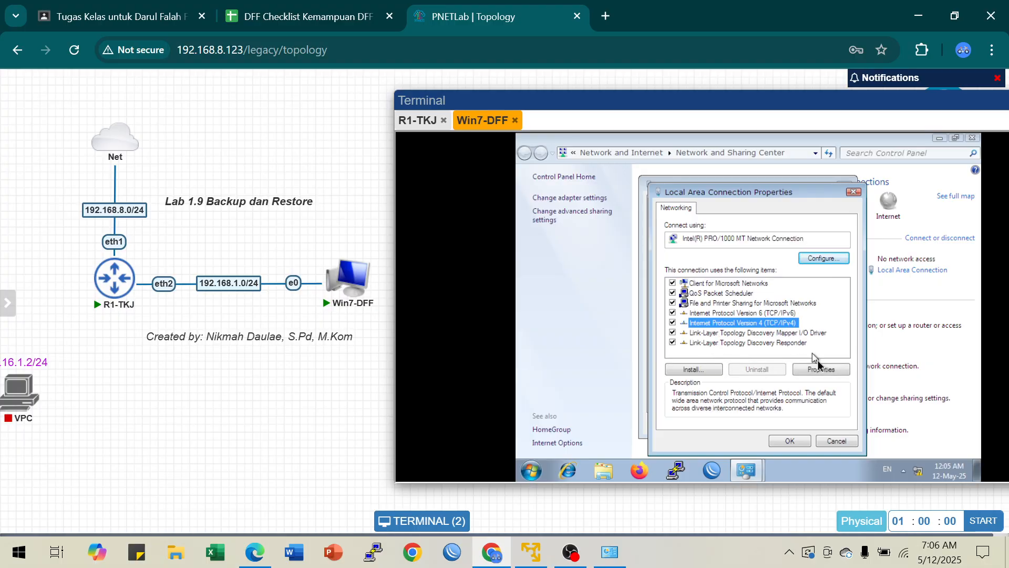
left_click(821, 370)
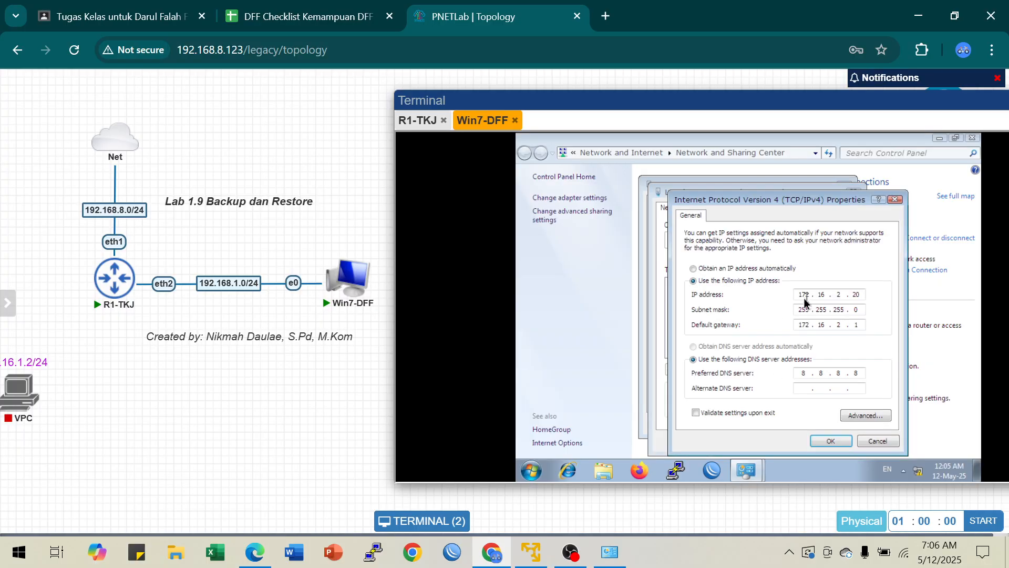
left_click(728, 269)
left_click(736, 346)
left_click(712, 282)
Step: Enter a static IP address and default gateway for the 192.168.1.0/24 network plus a preferred DNS server, and apply the settings
type("192")
key("Tab")
key("Tab")
type("192 . 168 . 1")
left_click(807, 375)
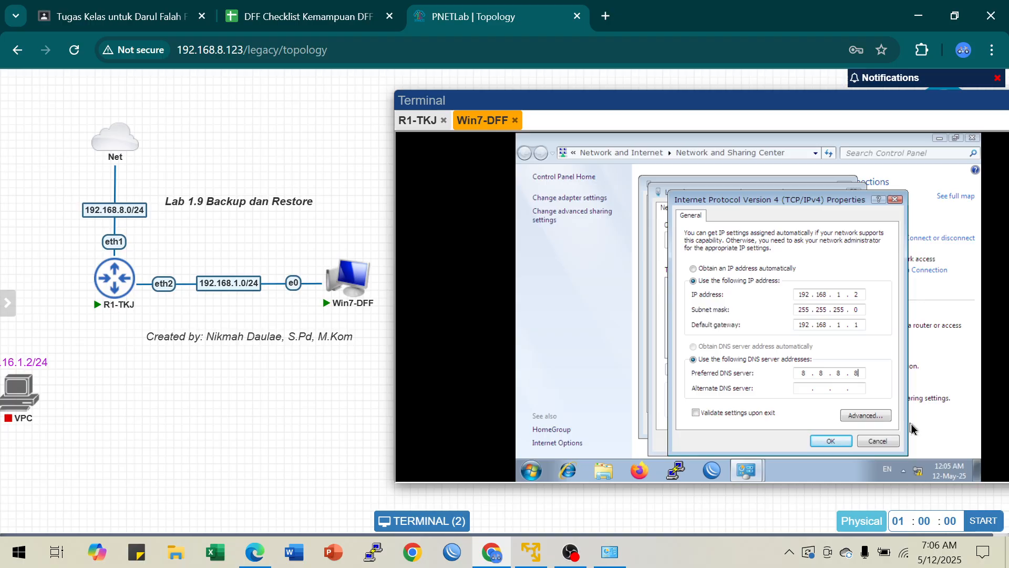
left_click(823, 440)
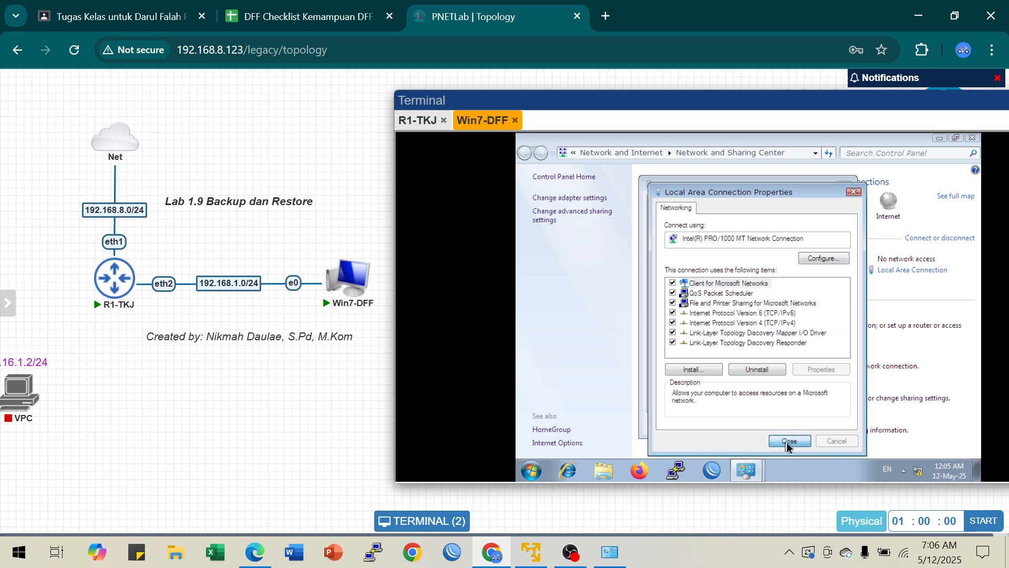
left_click(788, 441)
key("Escape")
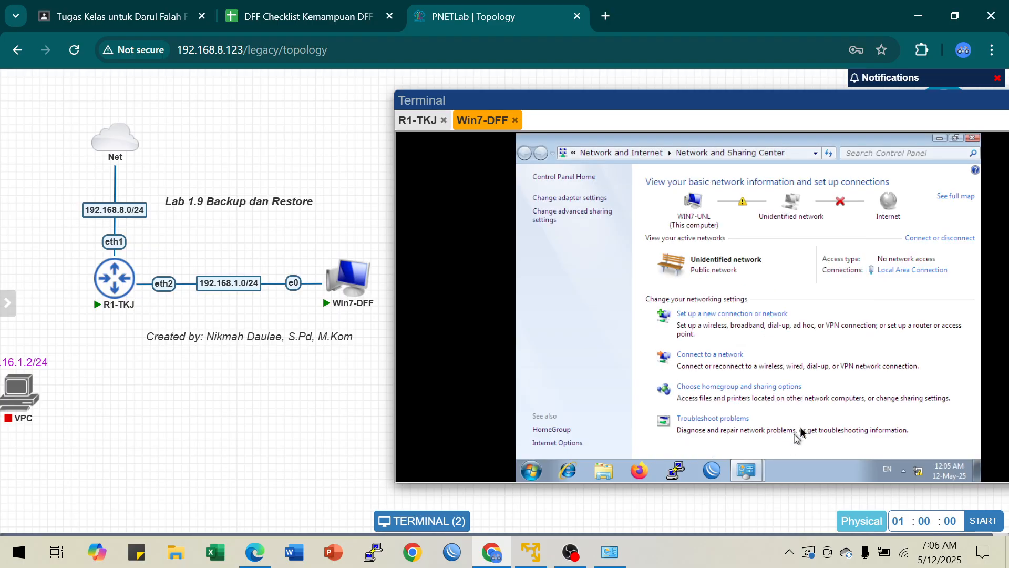
Step: Close the Local Area Connection status and minimize the Network and Sharing Center
mouse_move(749, 469)
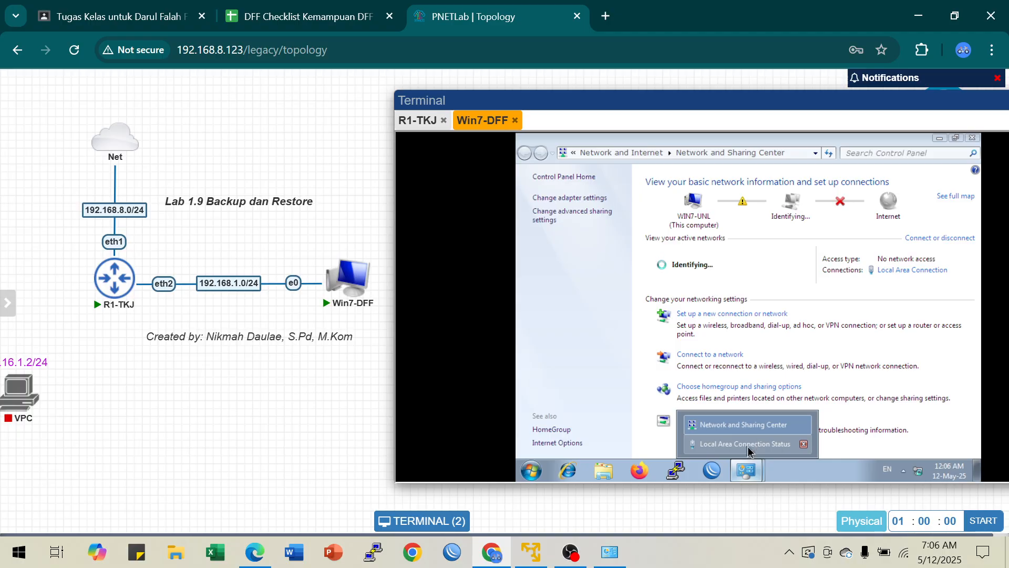
left_click(749, 445)
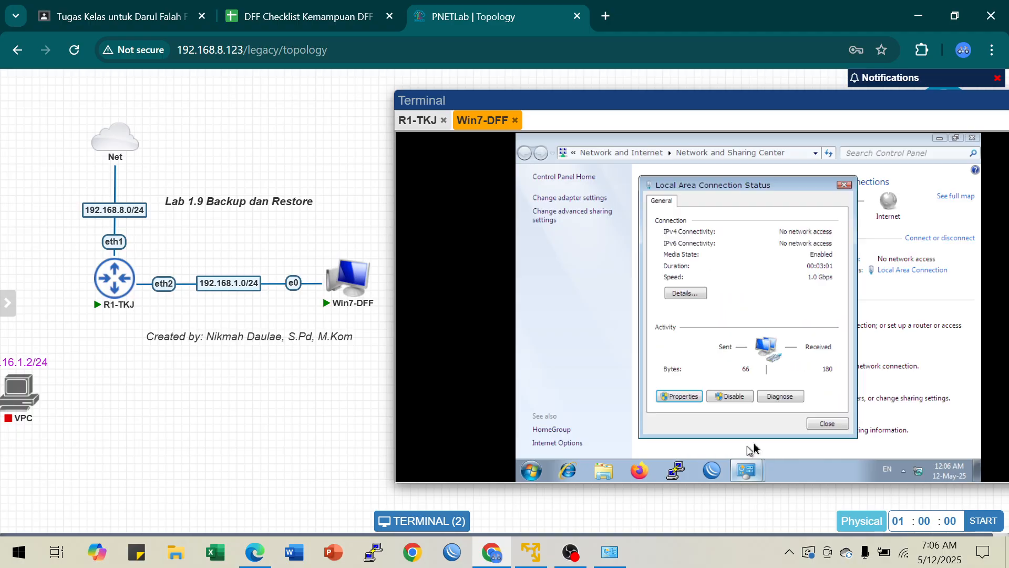
left_click(827, 424)
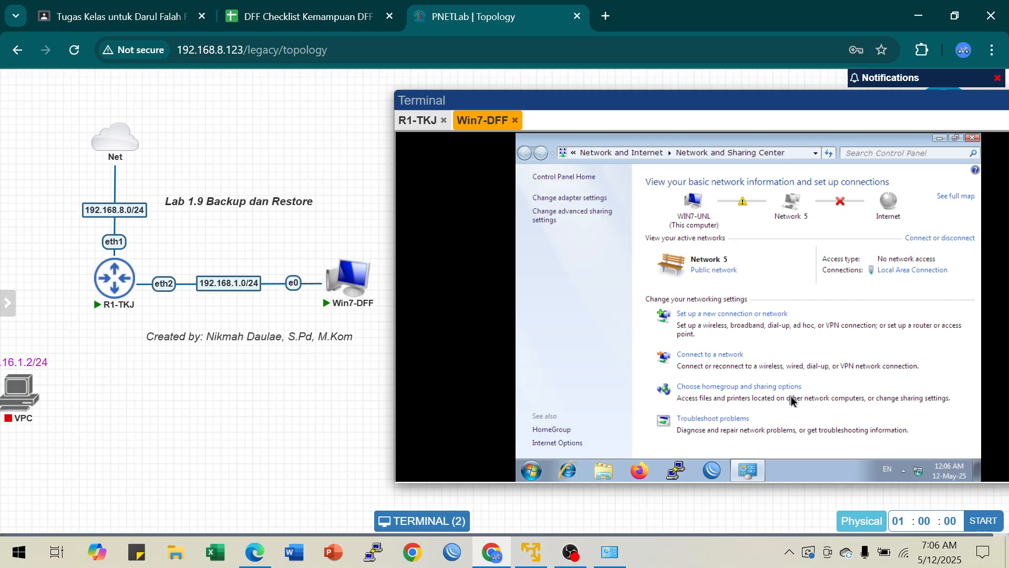
left_click(938, 139)
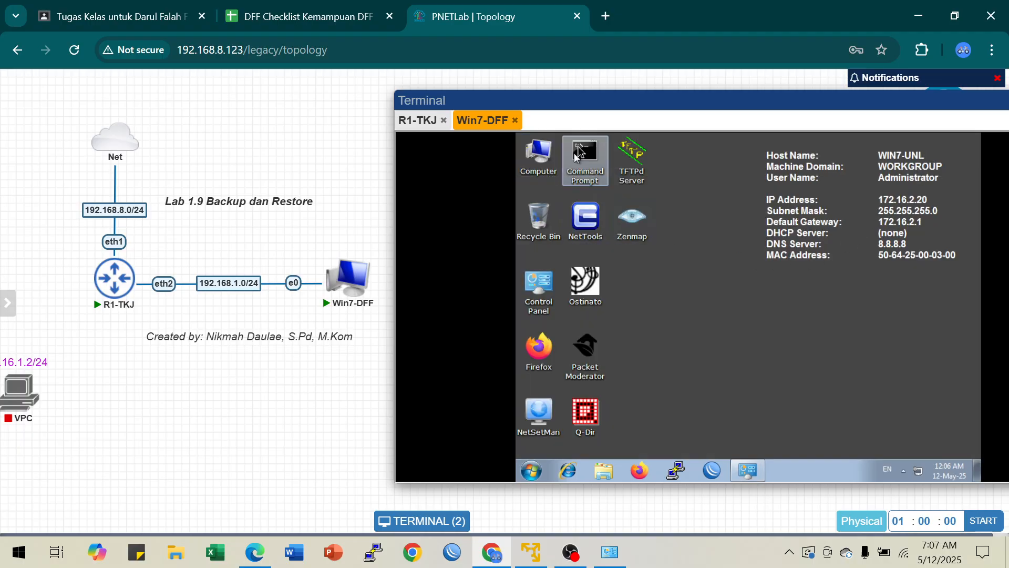
Step: Open Command Prompt on the Windows 7 client and ping the router at 192.168.1.1
double_click(590, 167)
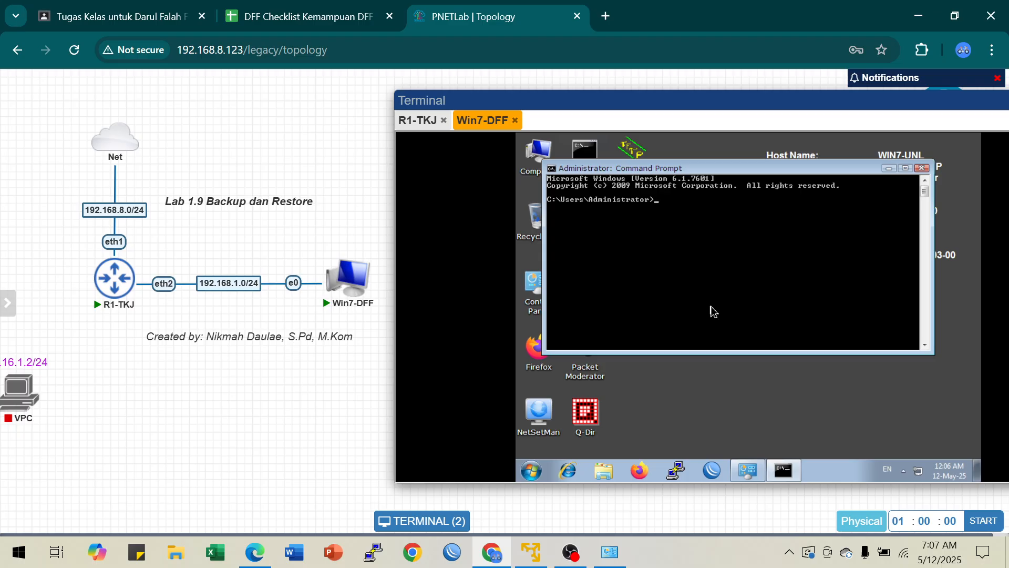
type("ping 192.168.1.1")
key("Return")
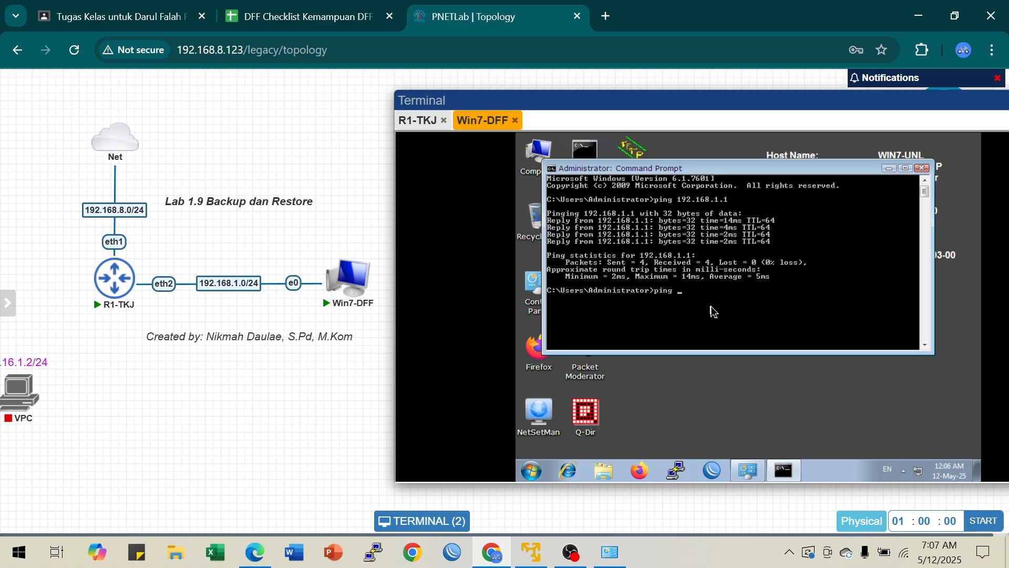
Step: Test the client's internet access by pinging 8.8.8.8 and google.com, and minimize Command Prompt
type("8.8.8.8")
key("Return")
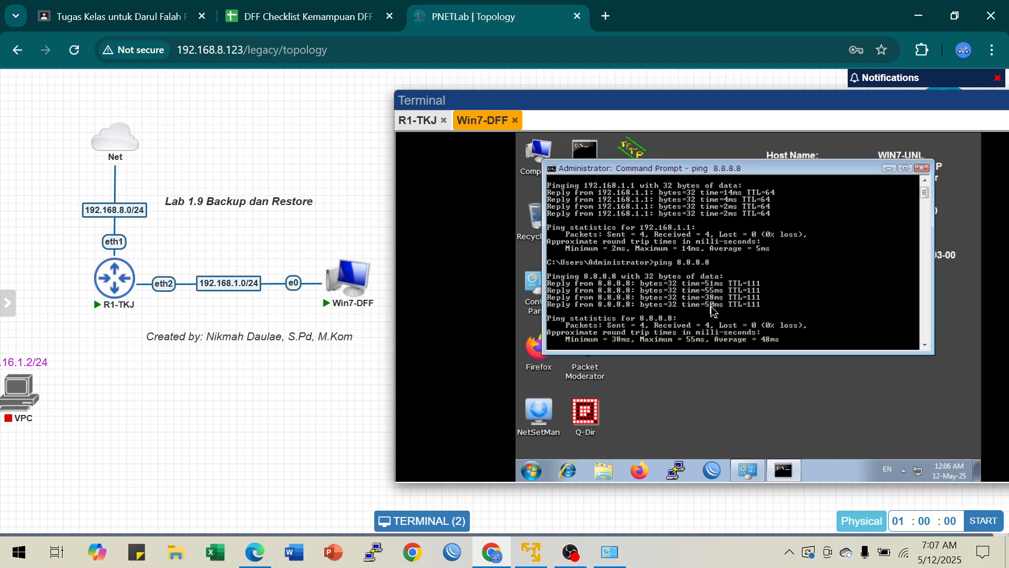
type("ing google.com")
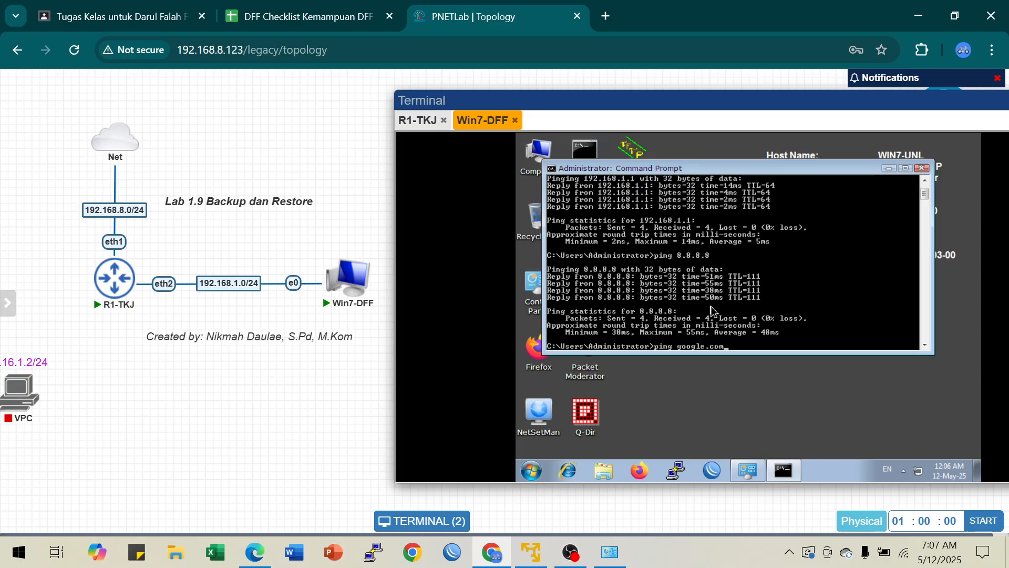
key("Return")
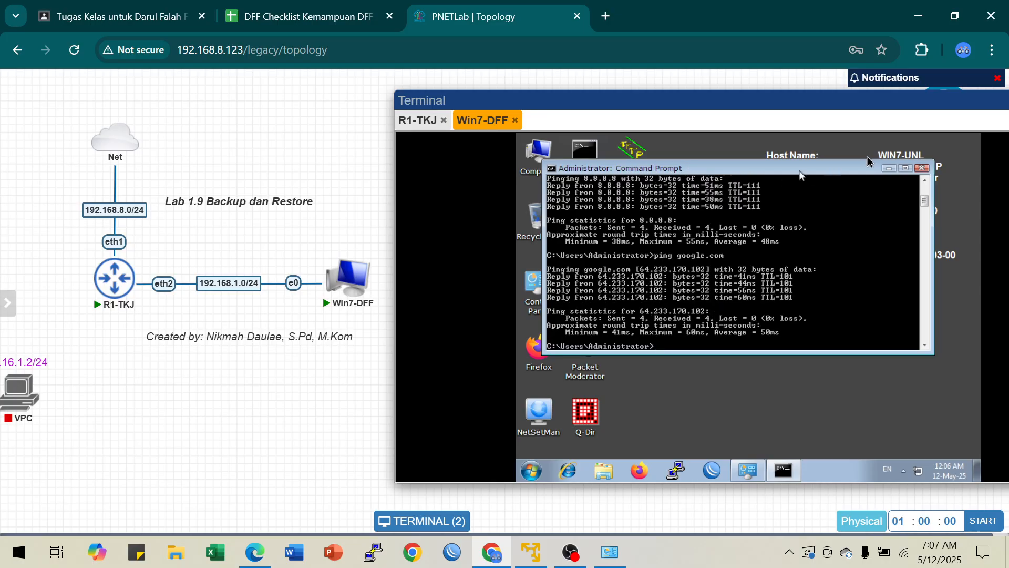
left_click(888, 169)
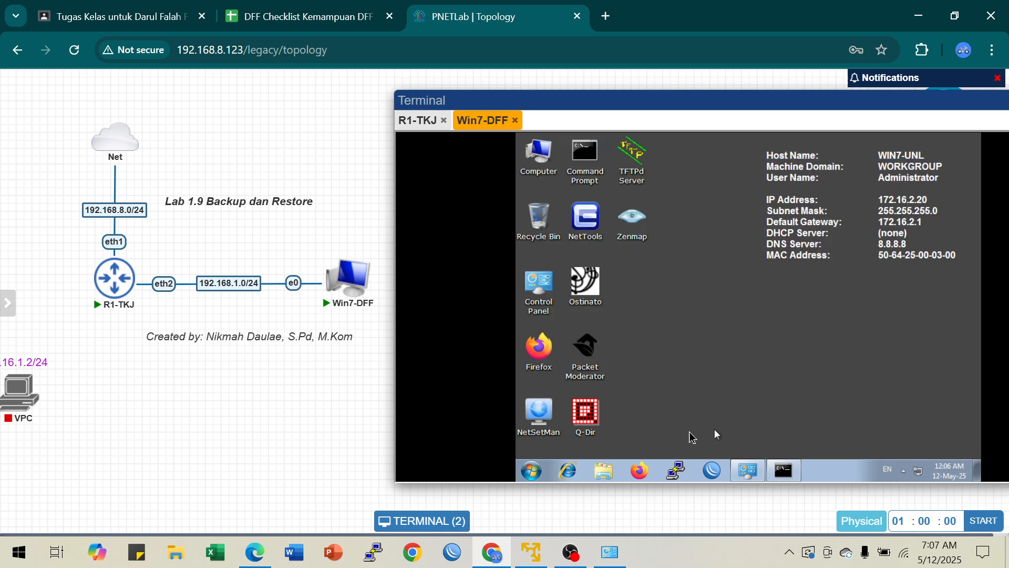
Step: Launch WinBox on the Windows 7 client, pick the neighbor at 192.168.1.1, and try to connect with the saved login
left_click(710, 473)
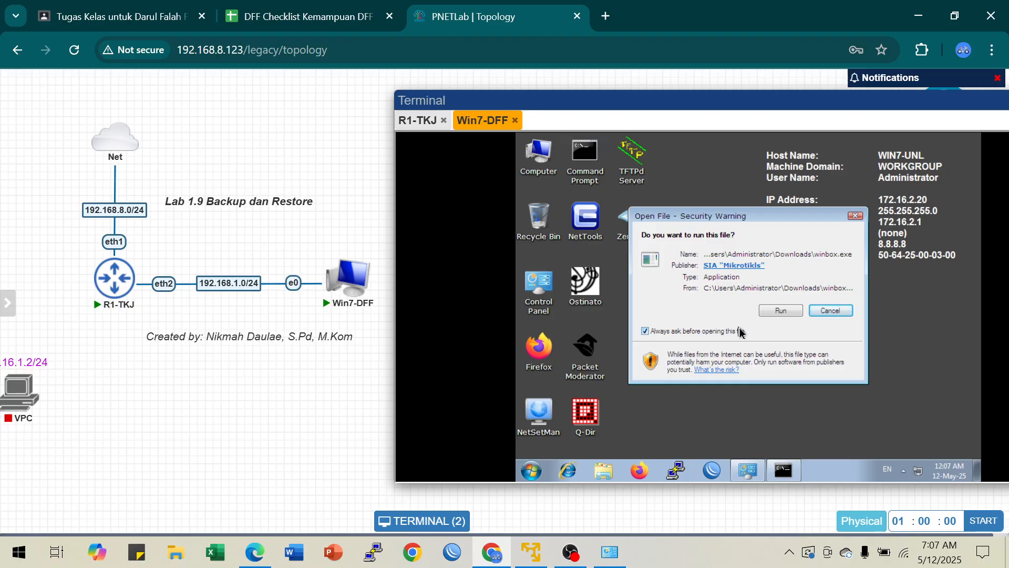
left_click(782, 311)
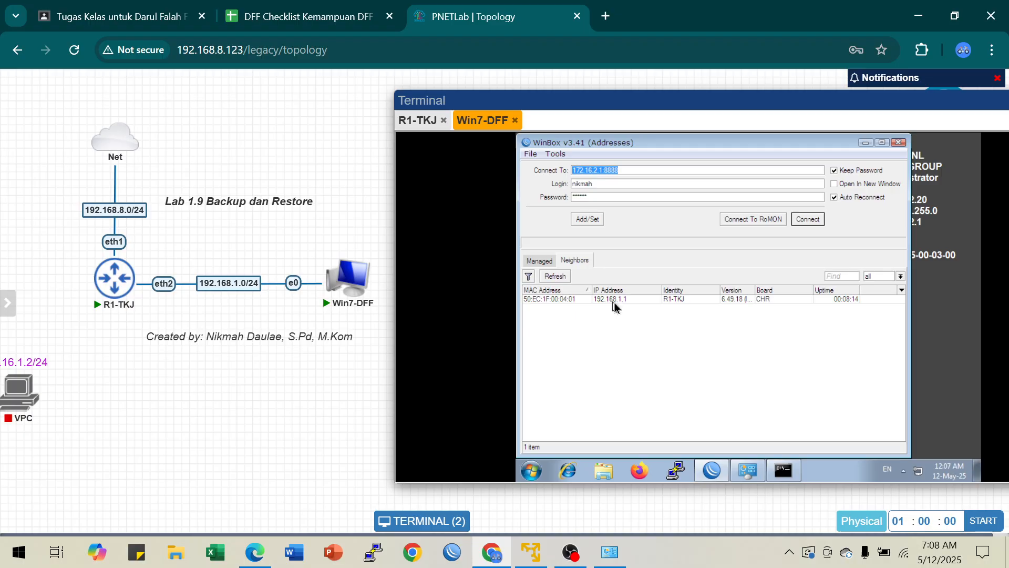
left_click(622, 300)
left_click(808, 220)
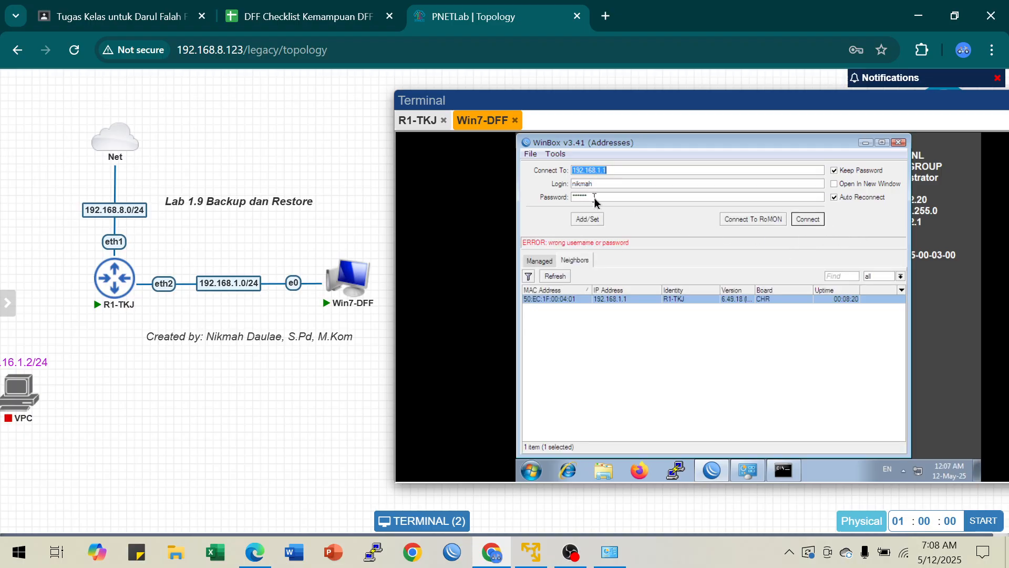
Step: Connect to the router as admin with an empty password, and dismiss the password change request
key("Tab")
type("ad")
key("Tab")
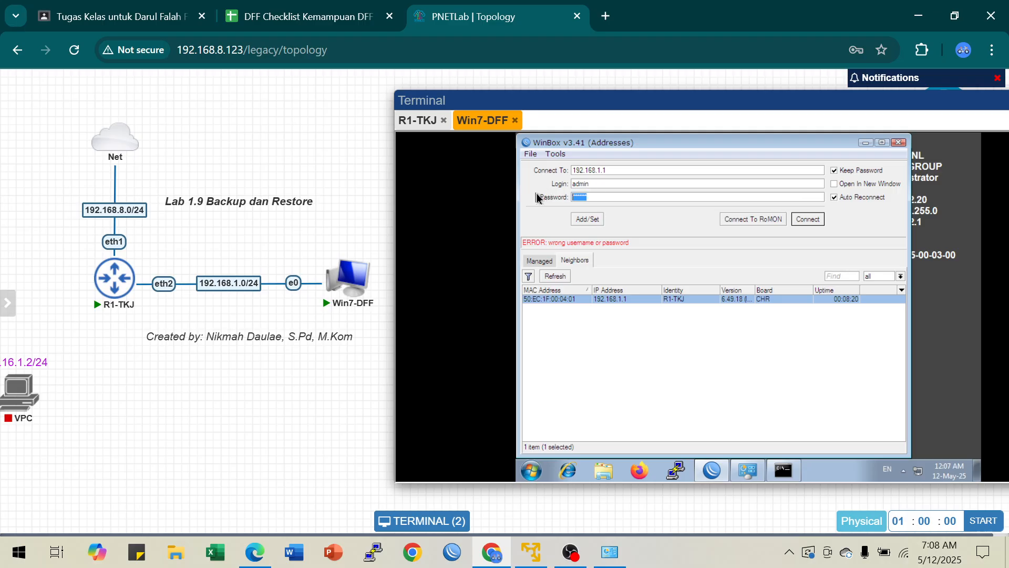
key("BackSpace")
left_click(818, 223)
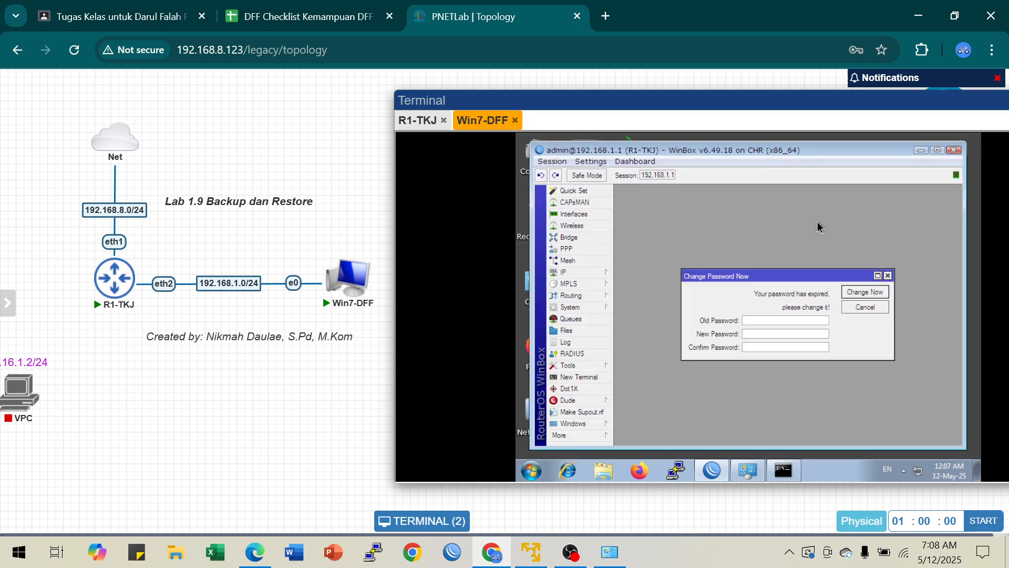
left_click(888, 276)
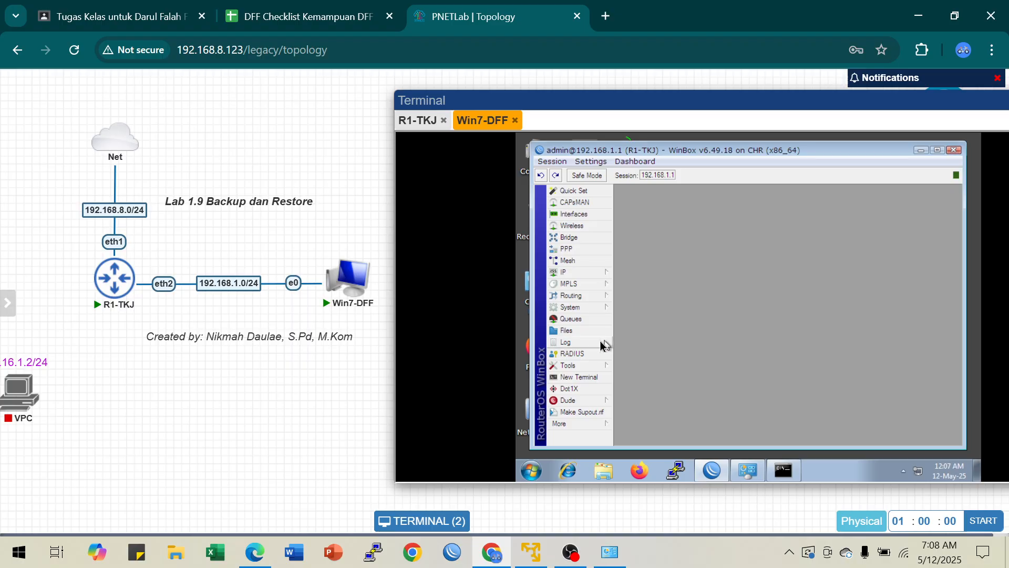
Step: Check the router's file list in WinBox for existing backups, and close the list
left_click(594, 309)
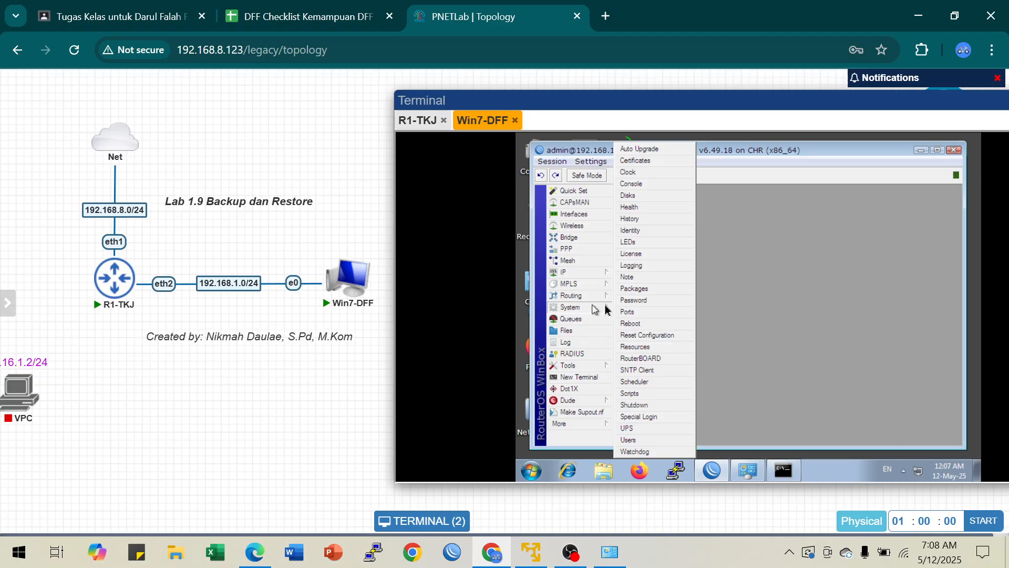
left_click(768, 303)
left_click(578, 330)
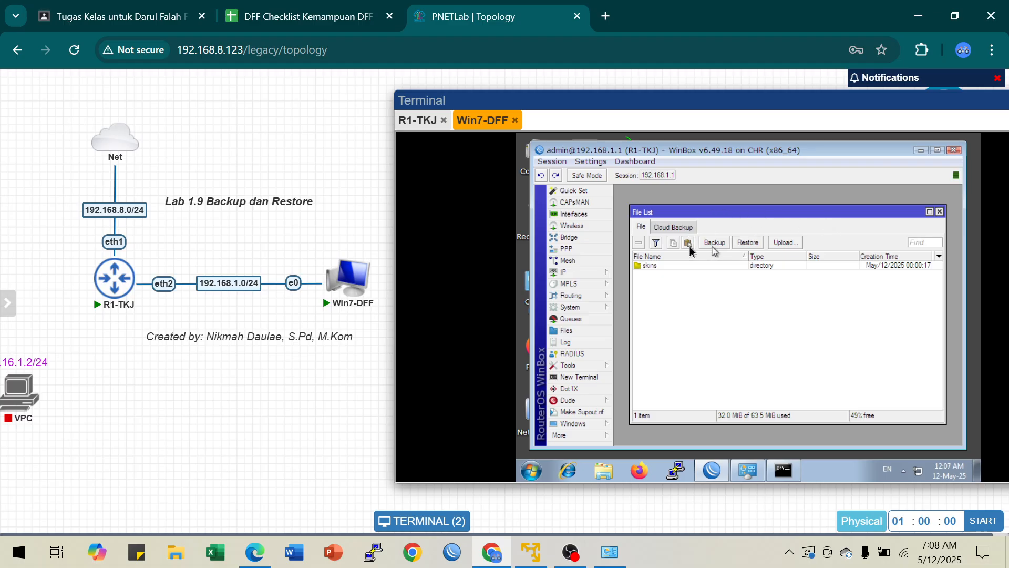
left_click(940, 213)
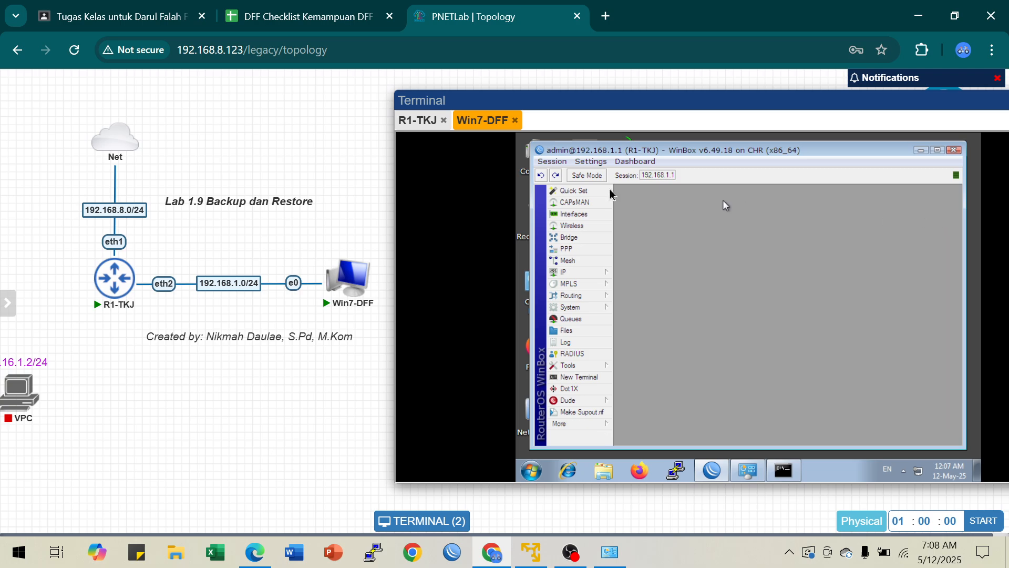
Step: Switch to the R1-TKJ console, clear its screen, and list the router's files with file pr
left_click(414, 122)
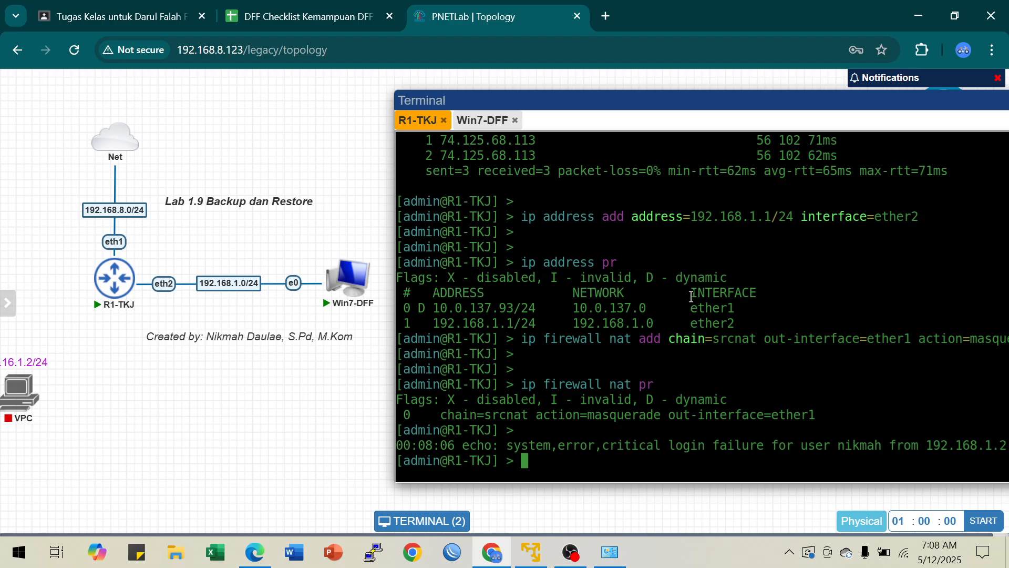
key("ctrl+l")
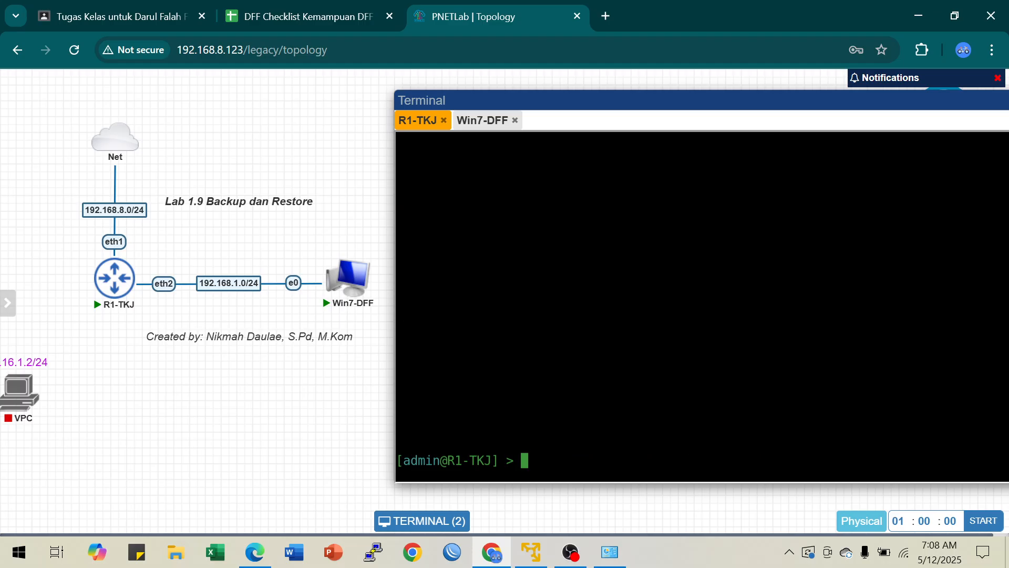
type("system")
key("BackSpace")
key("BackSpace")
key("BackSpace")
key("BackSpace")
type("file pr")
key("Return")
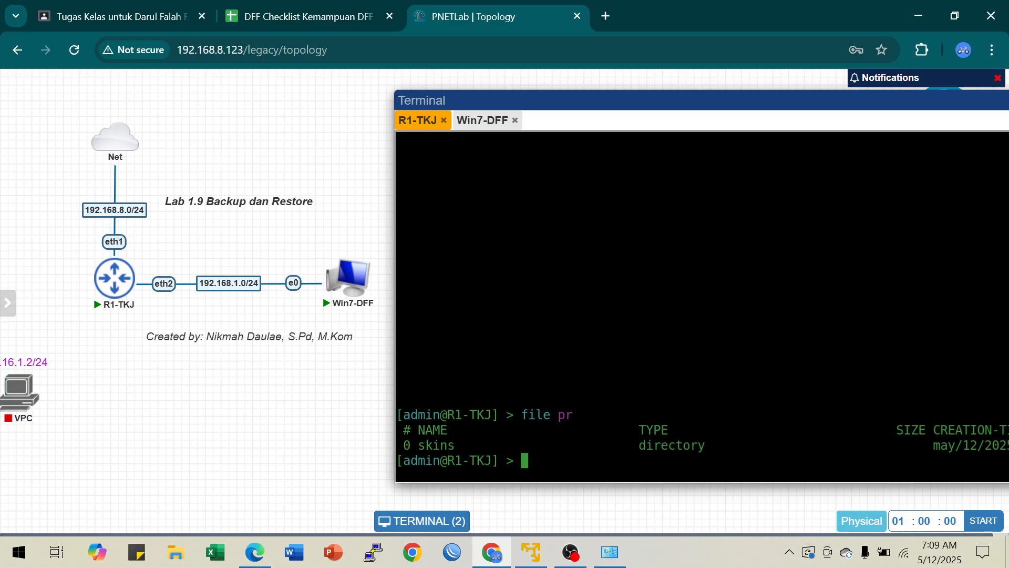
Step: Shift the terminal window to examine the creation time of the skins directory in the file listing
left_click_drag(685, 99, 581, 84)
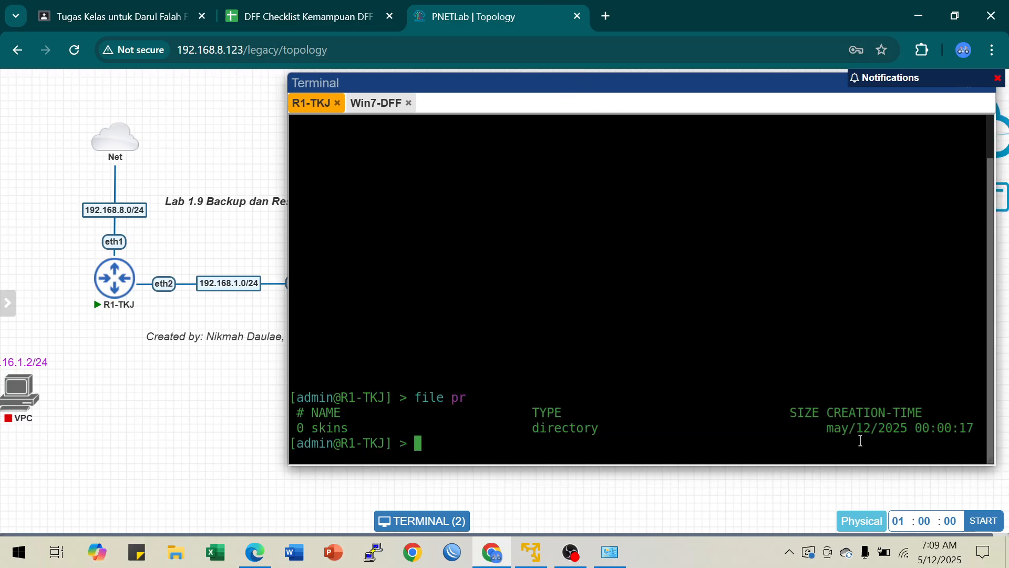
left_click_drag(834, 428, 969, 433)
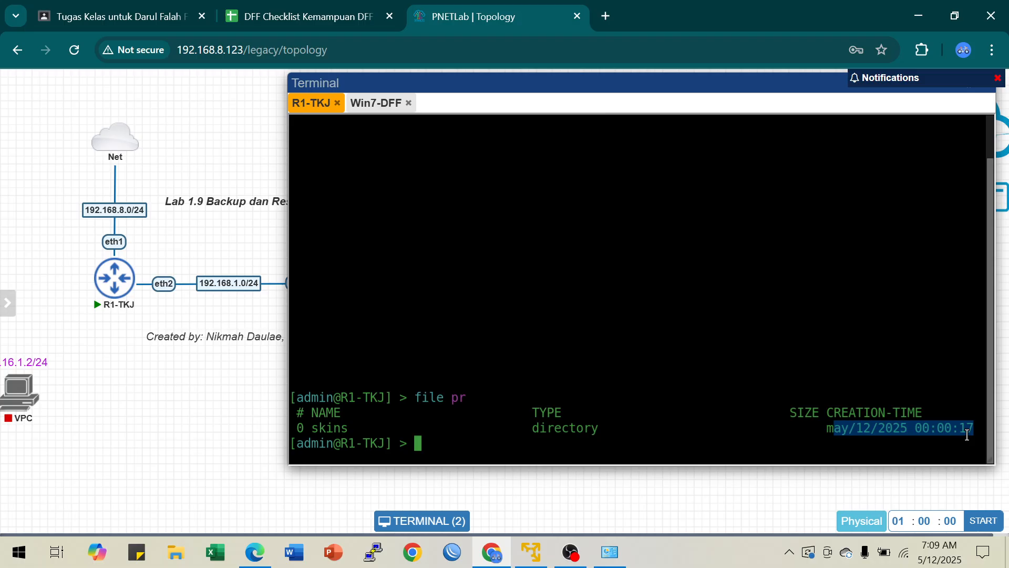
left_click(655, 380)
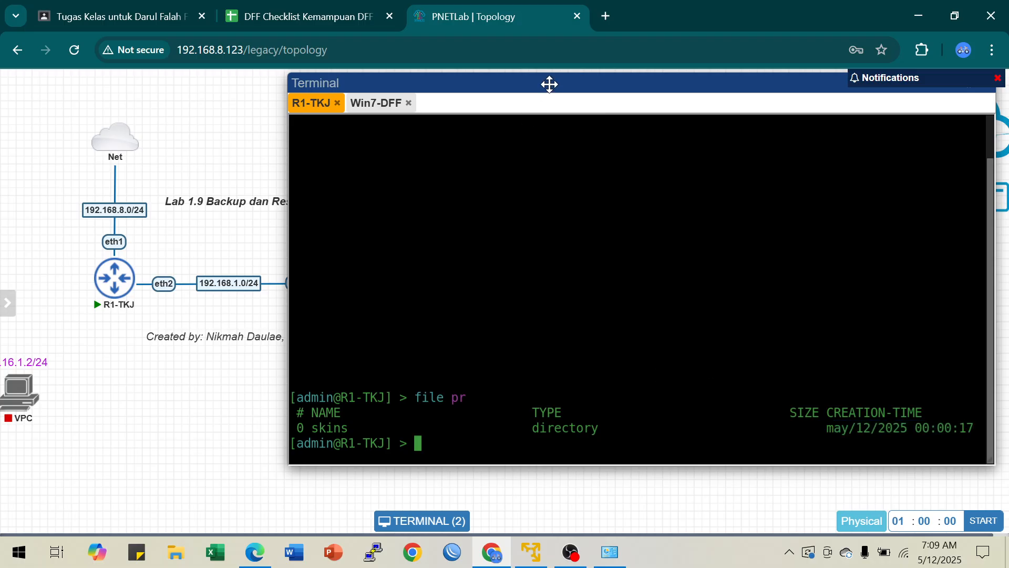
left_click_drag(547, 83, 589, 88)
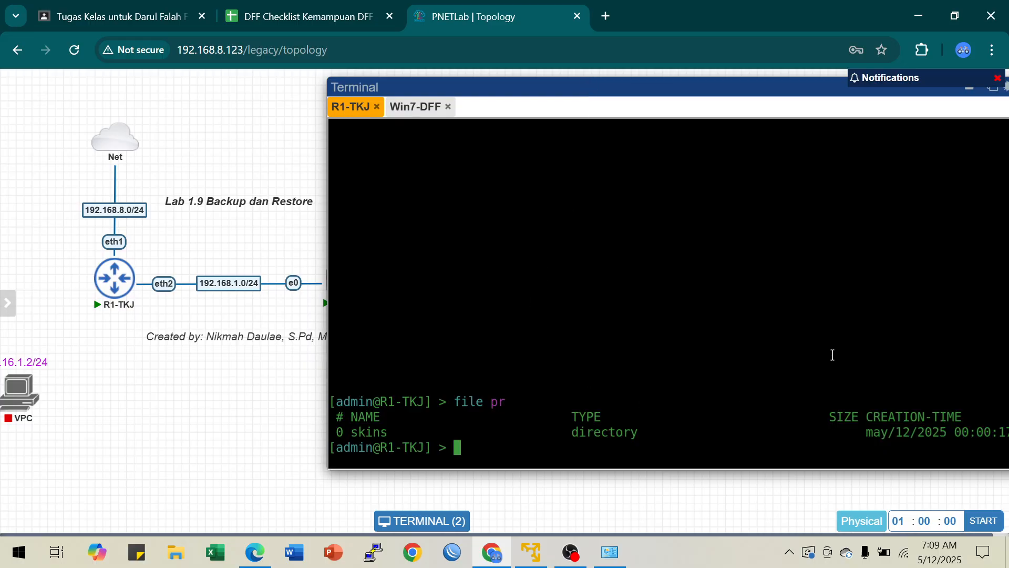
Step: Try to run pr inside the system backup level of the console, and return to the root level
type("system bak")
key("Tab")
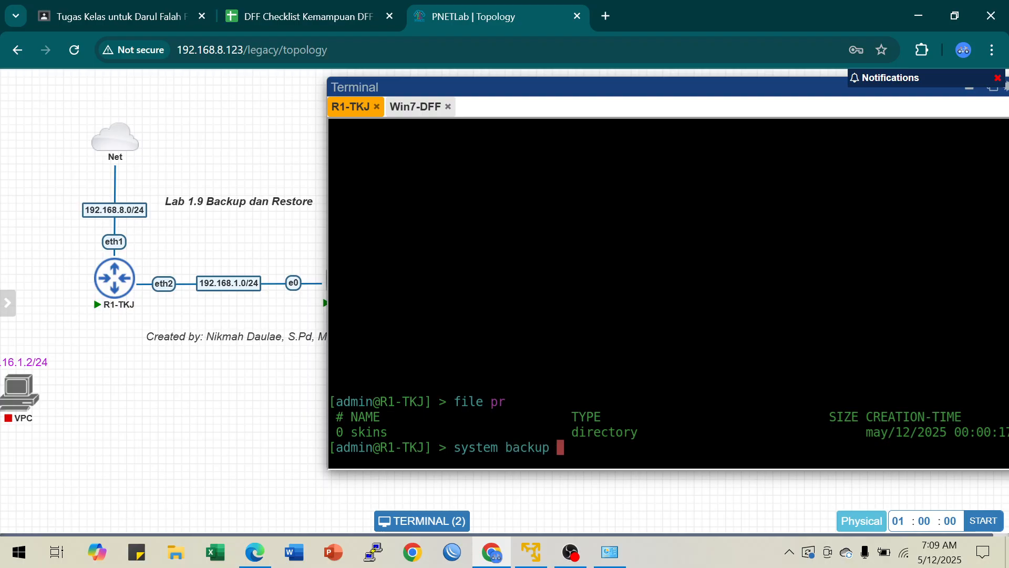
key("Return")
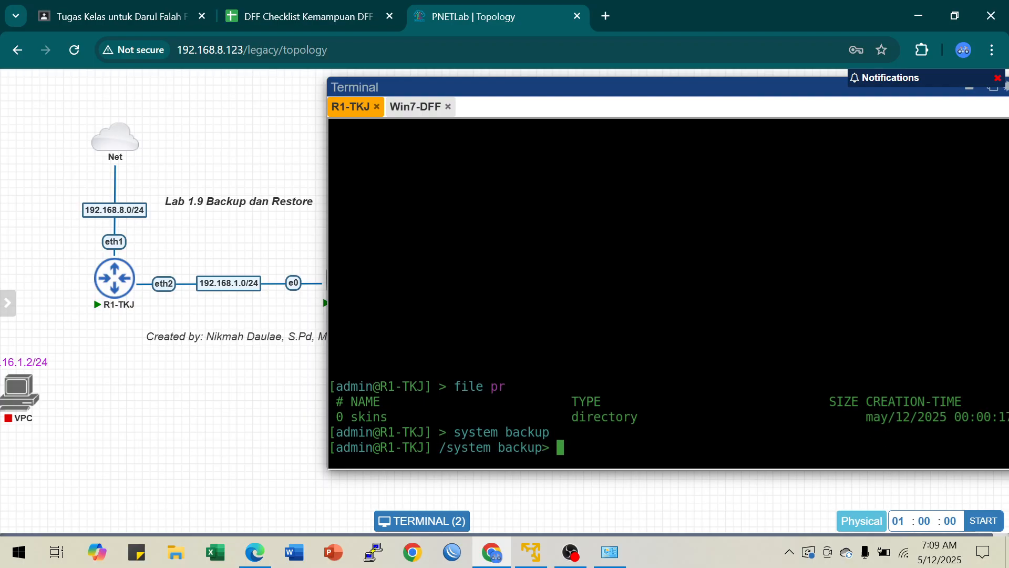
type("pr")
key("Return")
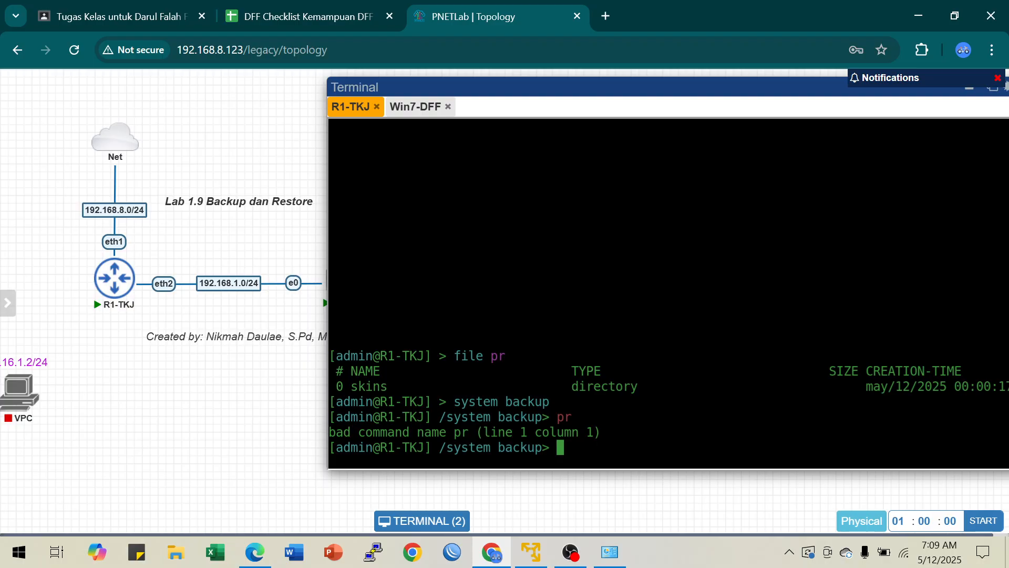
type("..")
key("Return")
type("..")
key("Return")
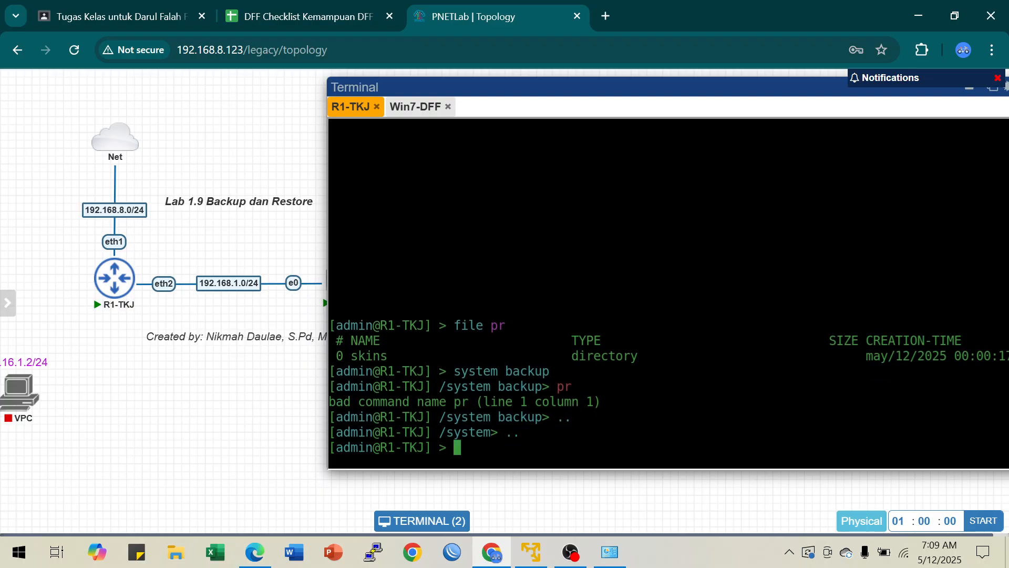
Step: Show the available system backup commands and parameters, and save the router configuration with system backup save
type("system backup")
key("Tab")
key("Tab")
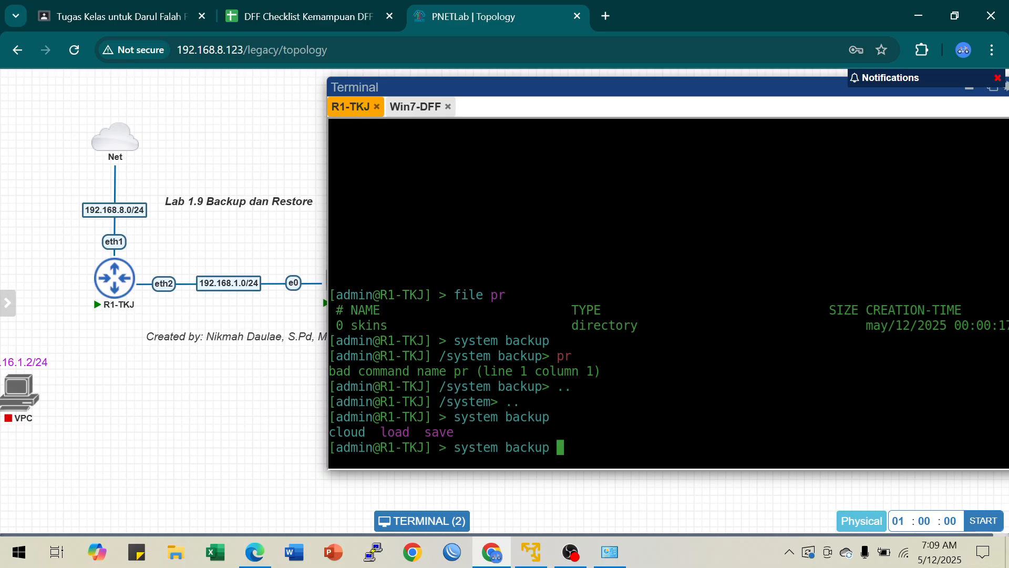
type("save")
key("Tab")
key("Tab")
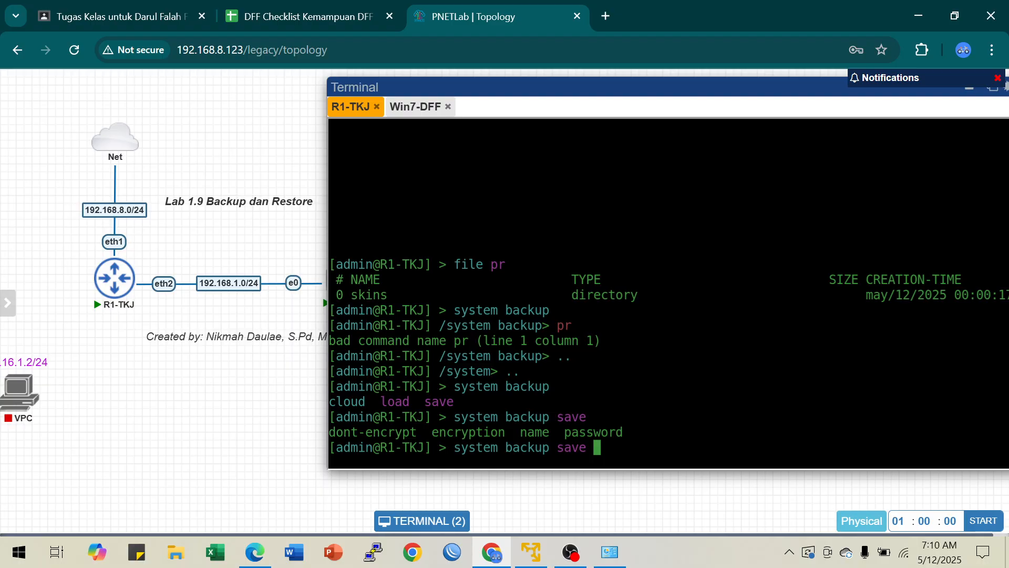
key("Return")
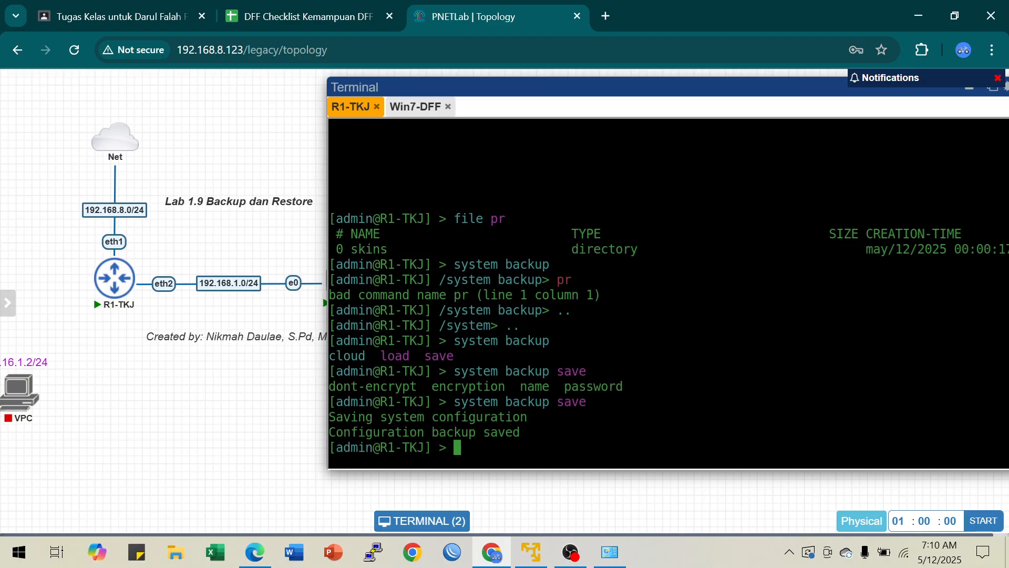
Step: List the router's files again with file pr to check for the saved backup
type("fi")
key("BackSpace")
key("BackSpace")
key("Return")
key("Return")
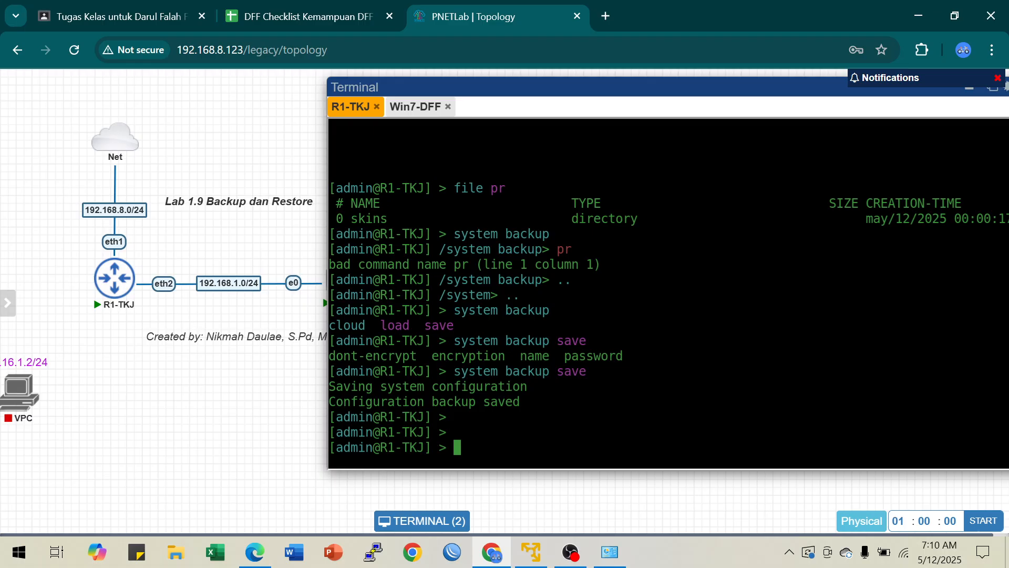
type("file pr")
key("Return")
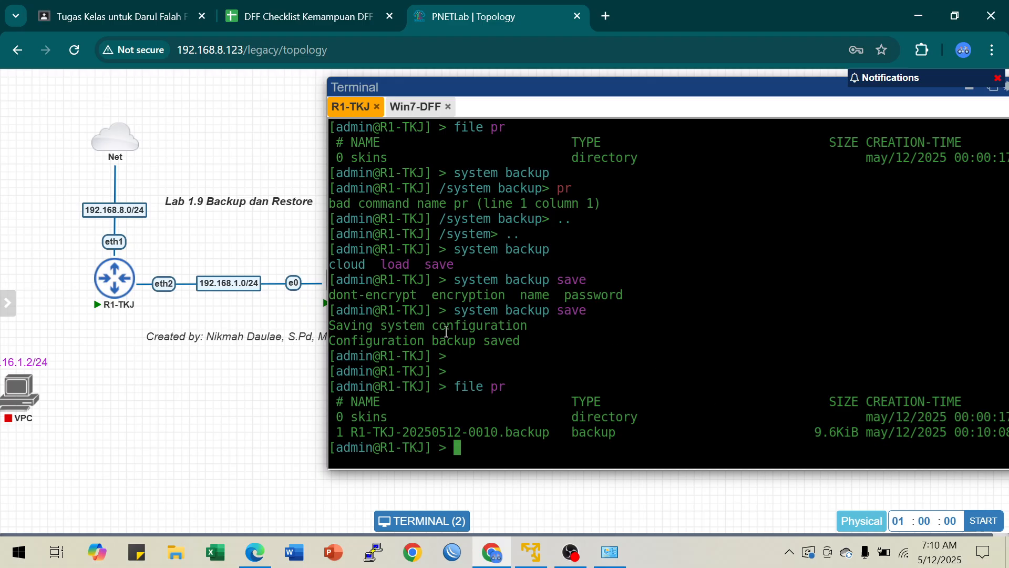
Step: Examine the save command and the new backup file's name, type, size and creation time in the console output
left_click_drag(455, 311, 598, 310)
left_click(597, 310)
left_click_drag(351, 432, 997, 436)
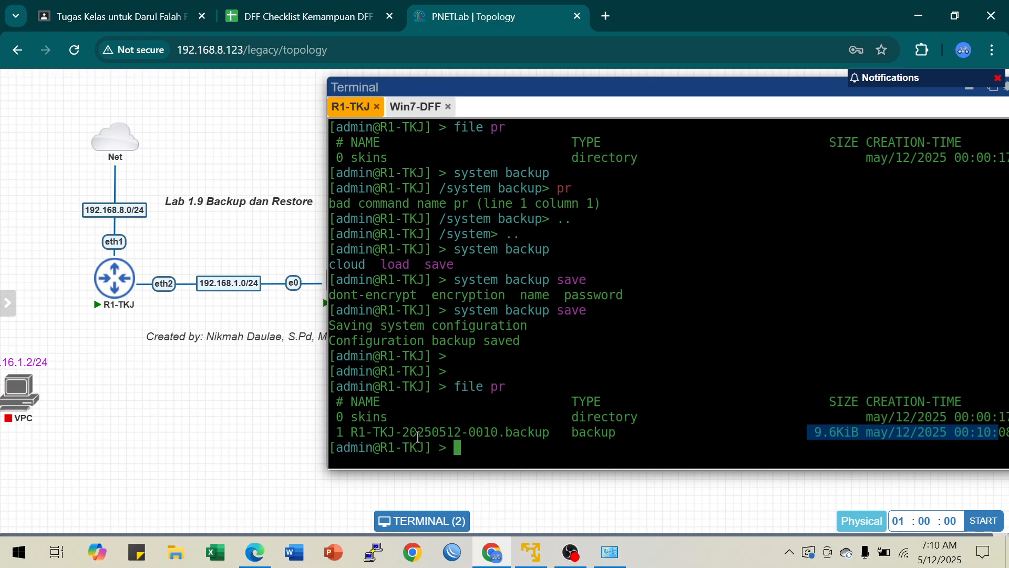
left_click_drag(405, 432, 620, 436)
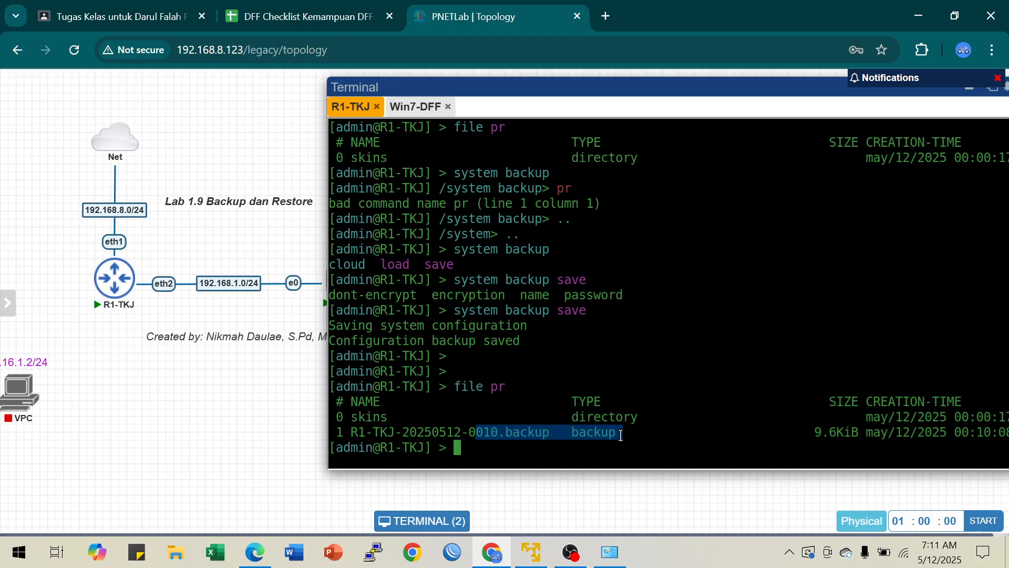
left_click(960, 435)
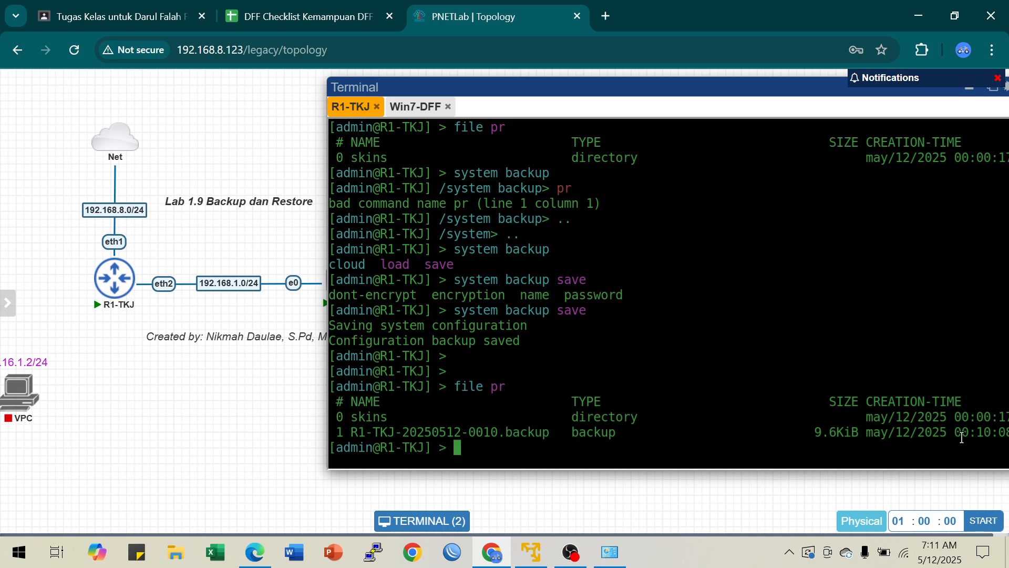
left_click_drag(958, 434, 1007, 429)
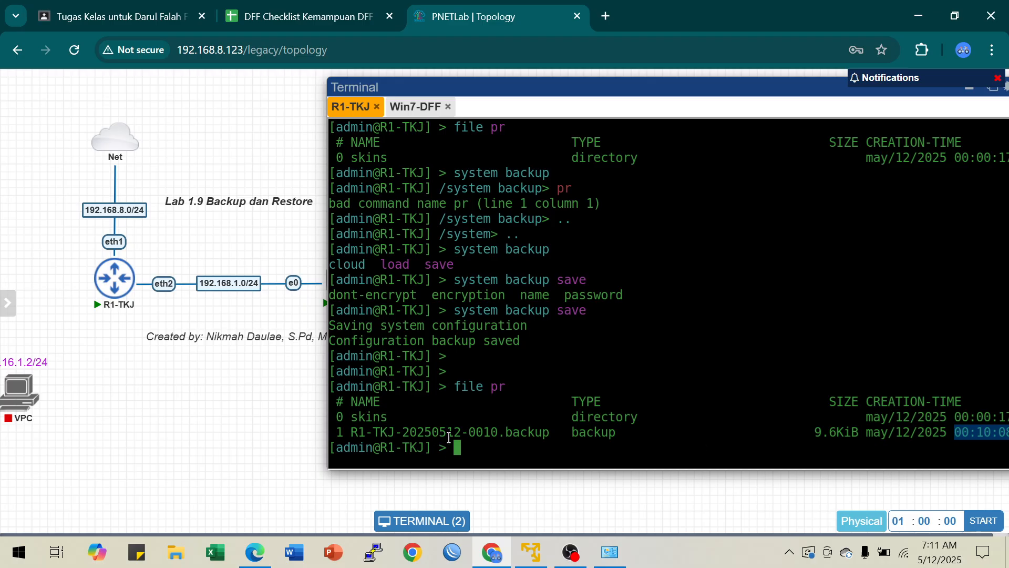
left_click(501, 430)
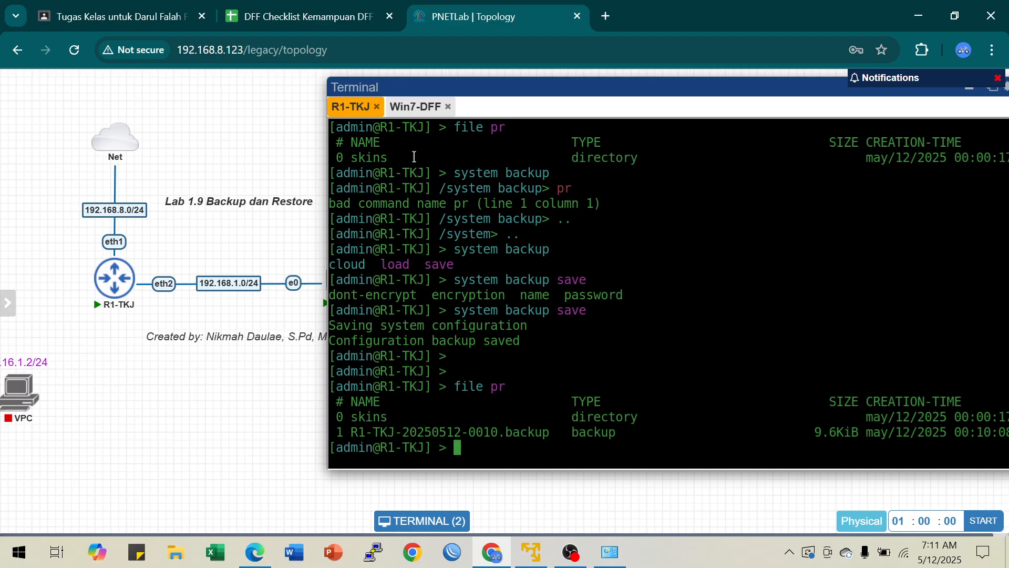
Step: Open the WinBox file list on the Windows 7 client and copy R1-TKJ-20250512-0010.backup to its desktop
left_click(411, 109)
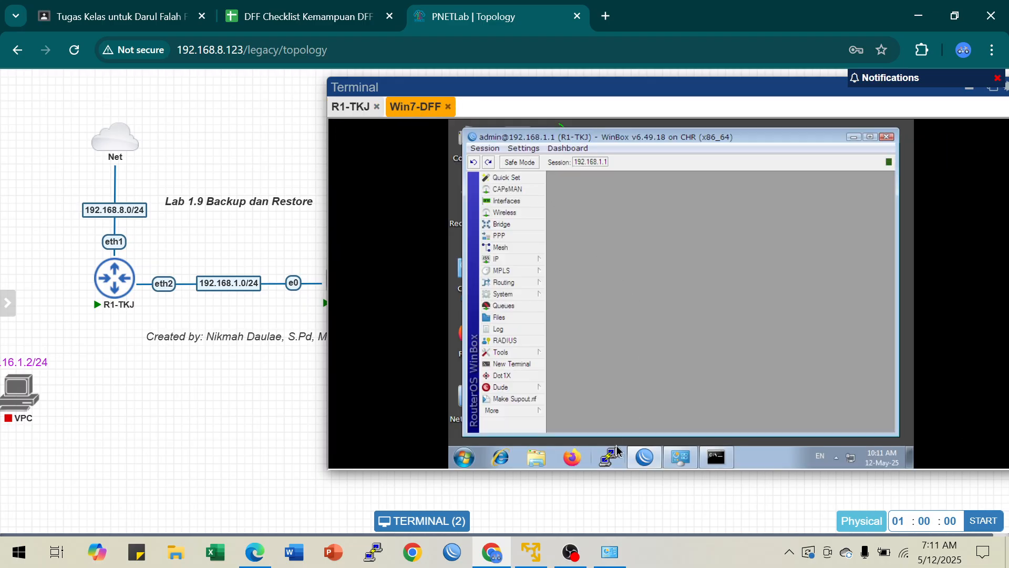
left_click(499, 317)
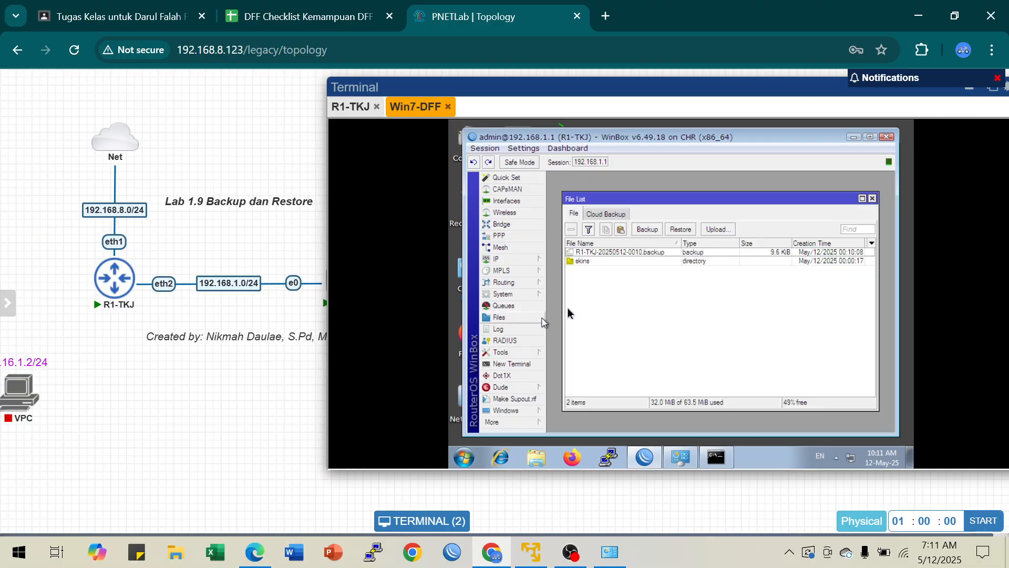
left_click(605, 252)
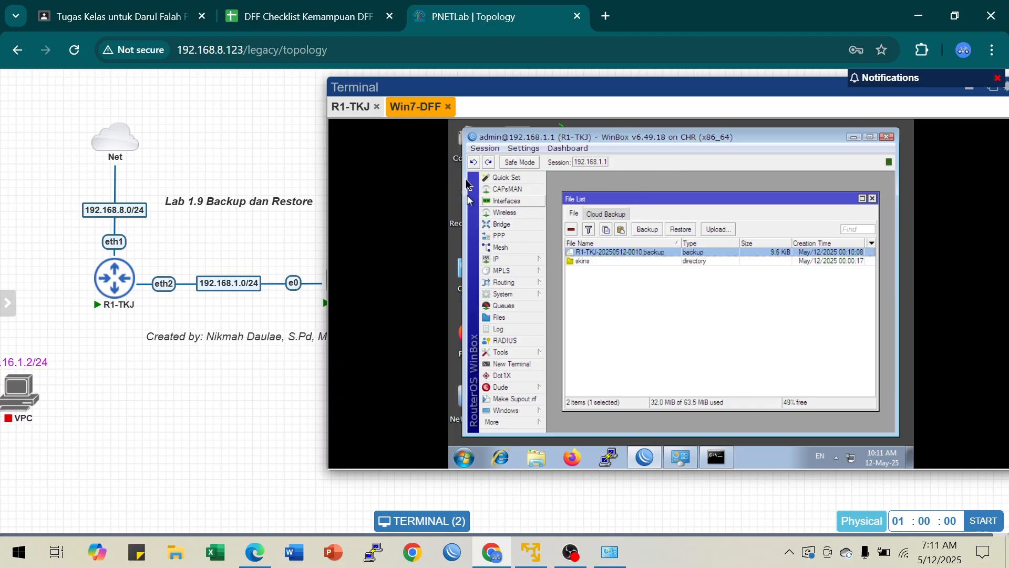
left_click_drag(479, 169, 672, 191)
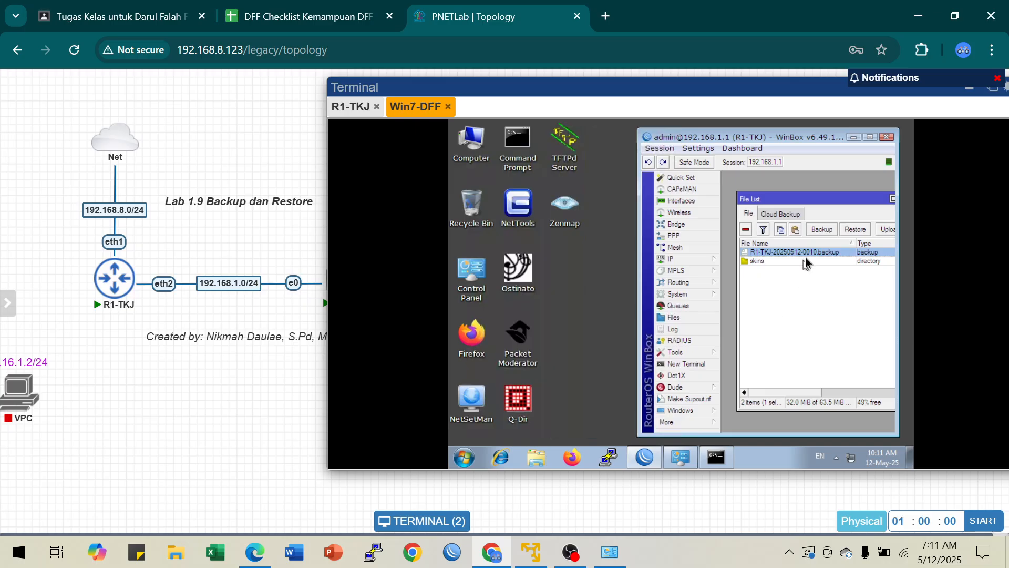
left_click_drag(812, 254, 567, 287)
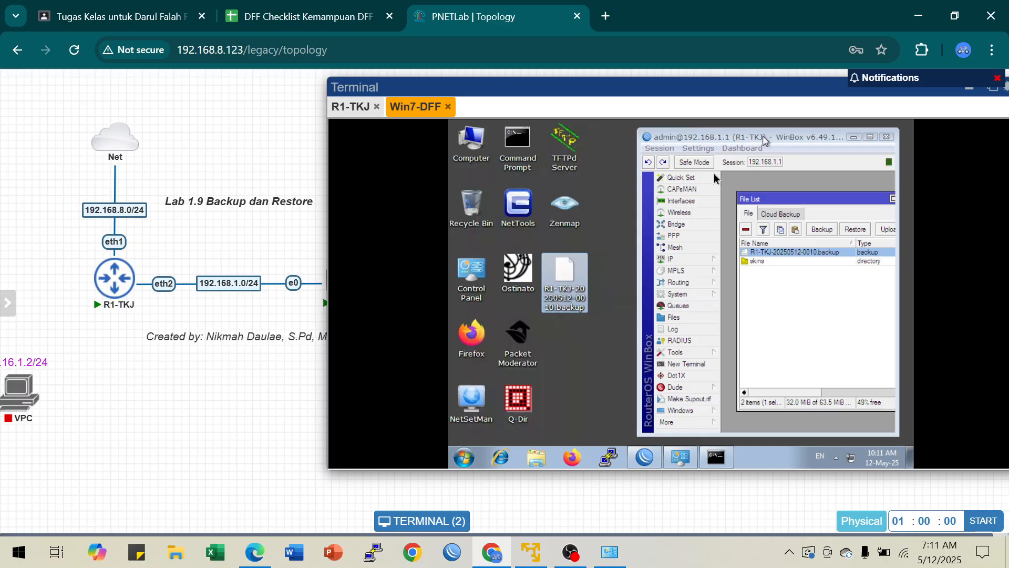
Step: Open the R1-TKJ backup file on the Windows 7 desktop with Notepad, inspect its contents, and close it
double_click(562, 284)
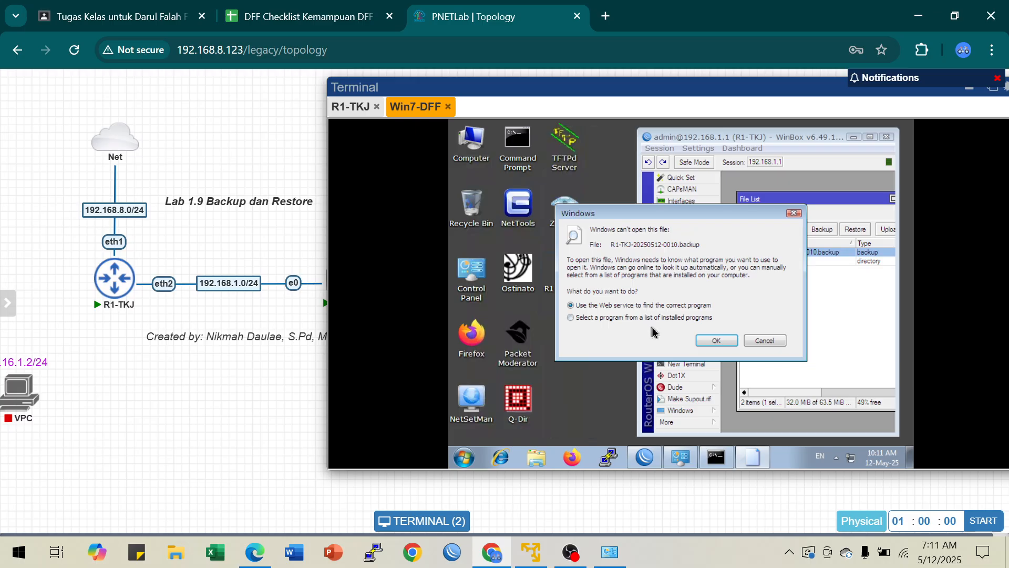
left_click(654, 317)
left_click(715, 341)
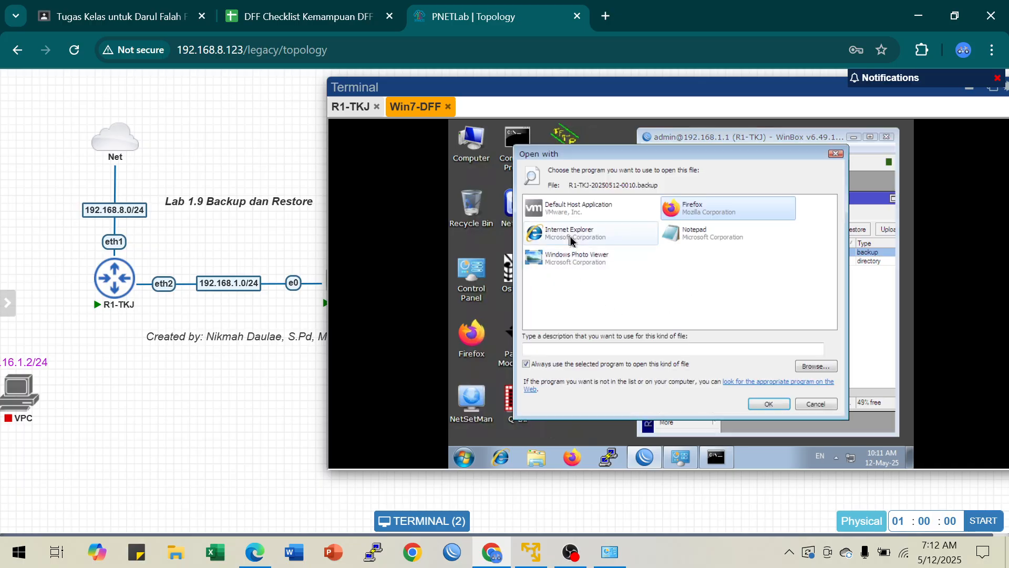
left_click(691, 238)
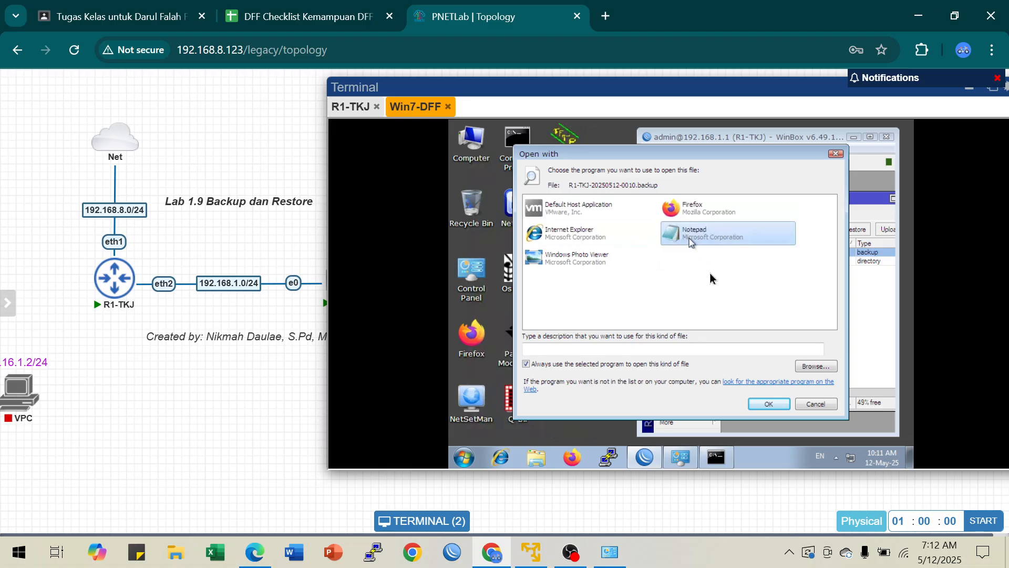
left_click(768, 403)
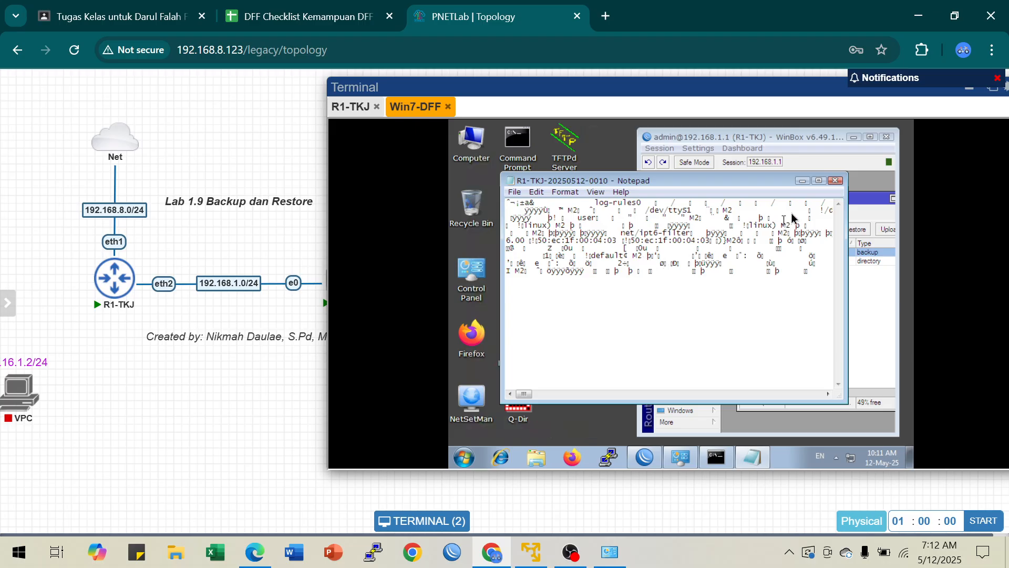
left_click(836, 185)
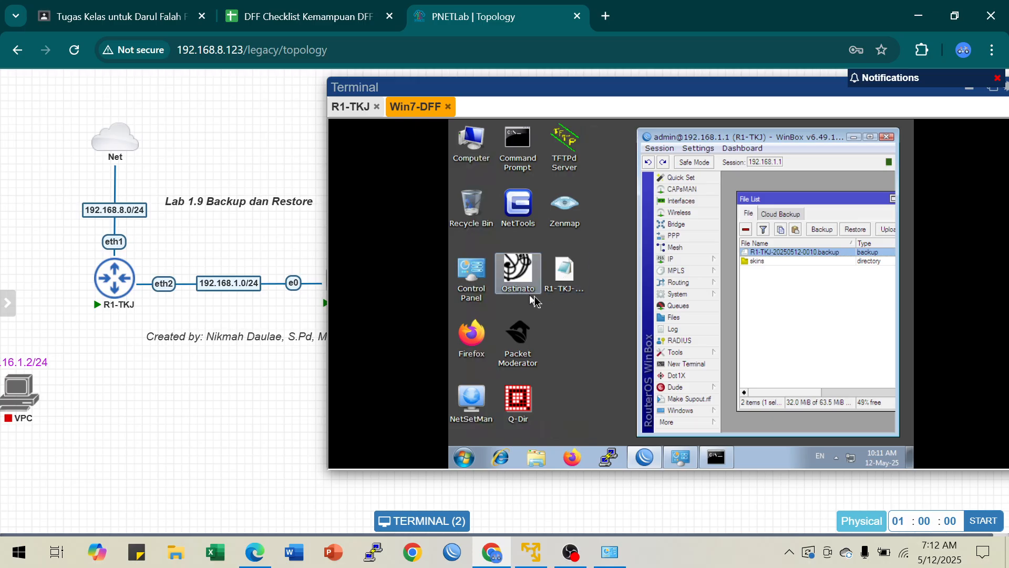
Step: Minimize WinBox on the Windows 7 client and return to the R1-TKJ console to review the system backup save command
mouse_move(759, 139)
left_mouse_down()
mouse_move(709, 141)
mouse_move(745, 139)
left_mouse_up()
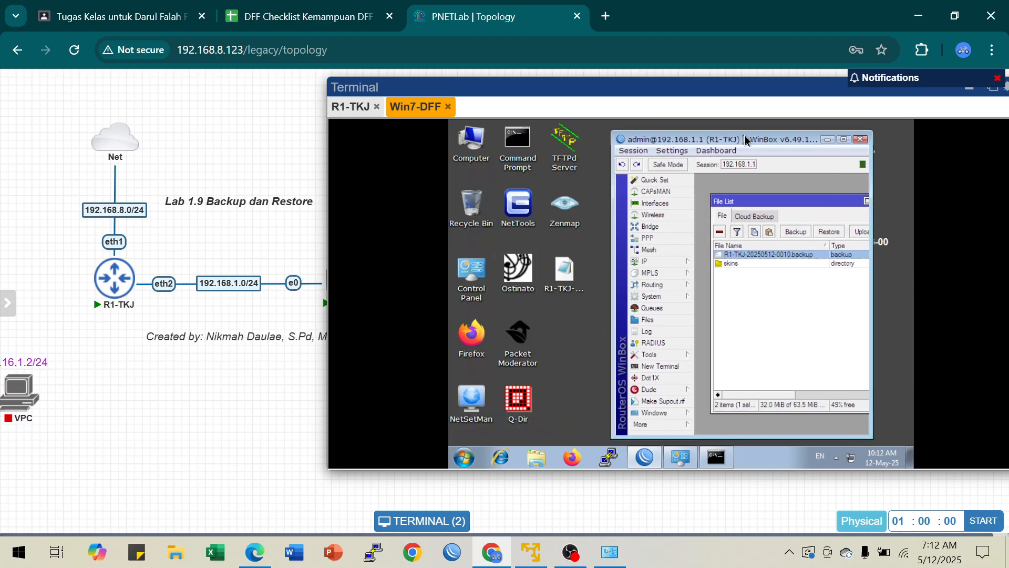
left_click(826, 139)
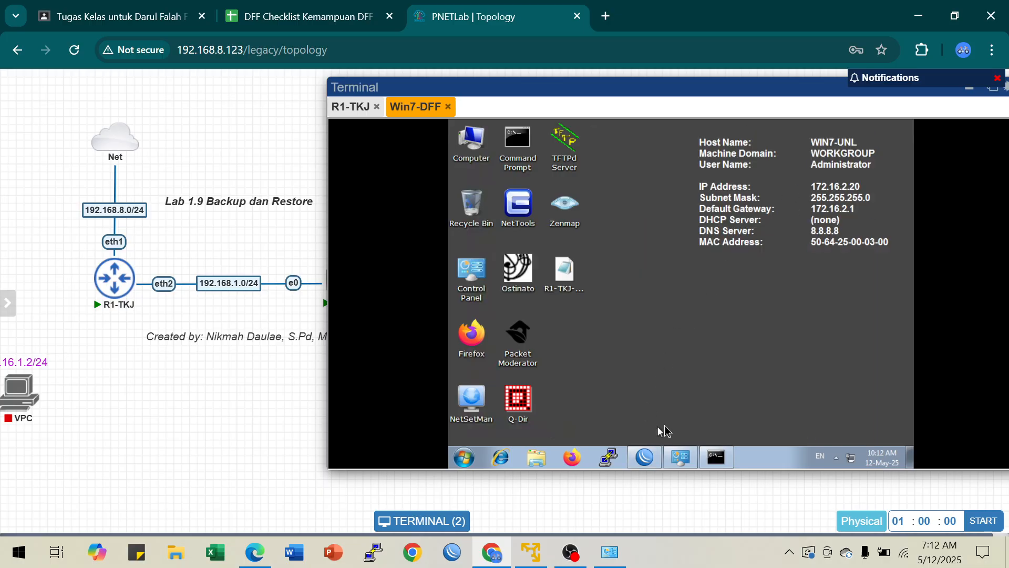
left_click(350, 106)
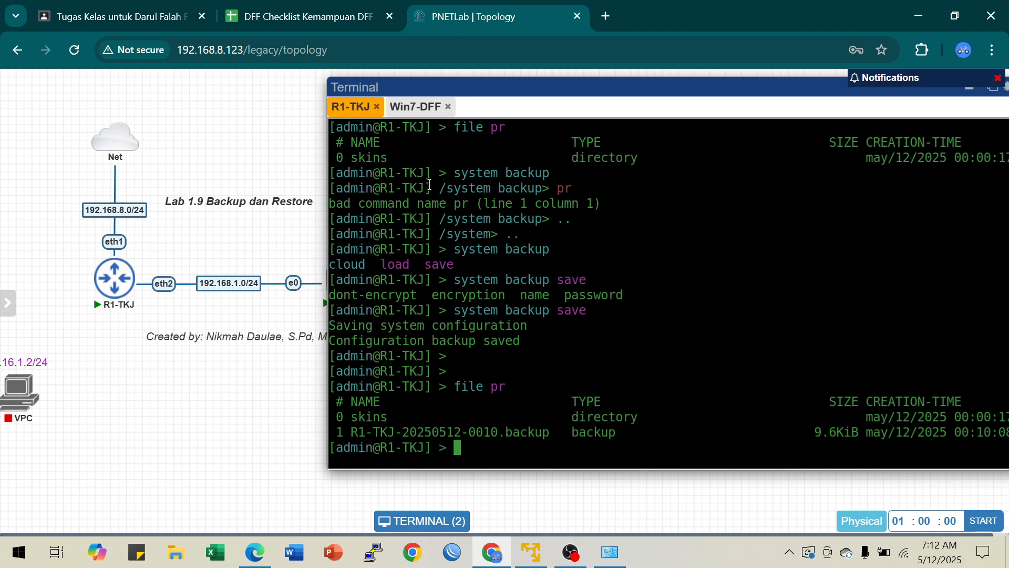
left_click_drag(455, 310, 543, 311)
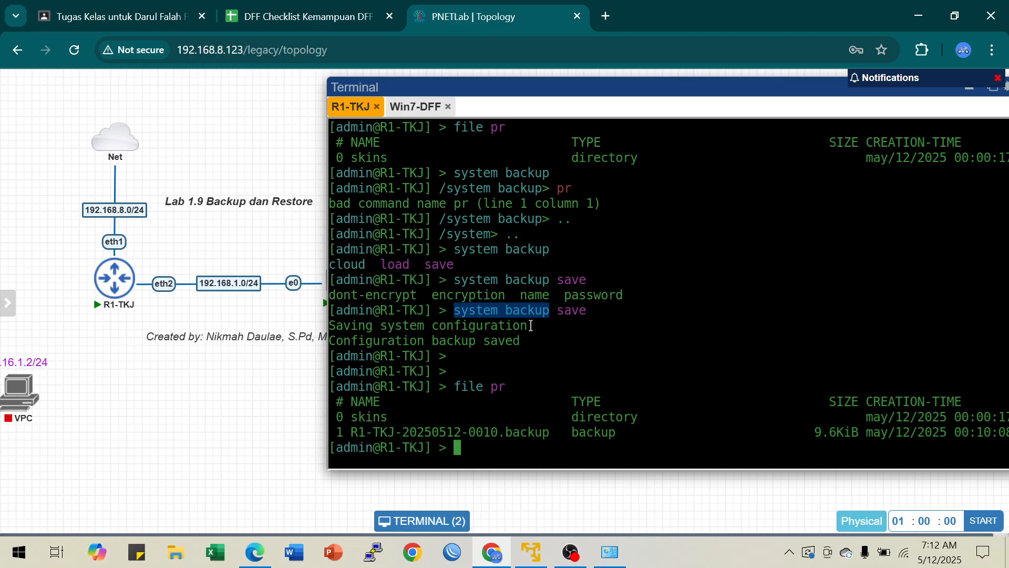
left_click(485, 459)
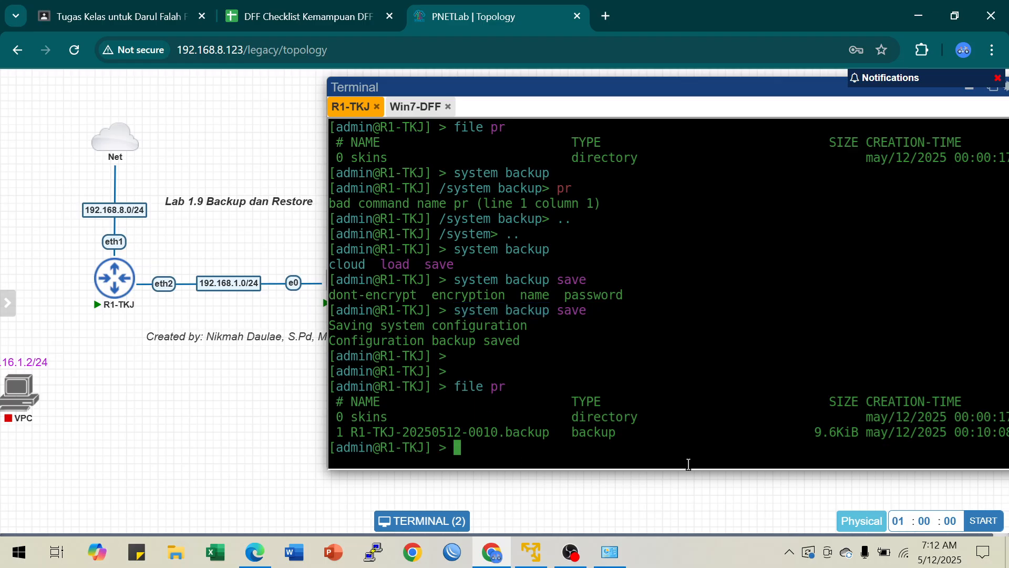
Step: Export the router configuration in the R1-TKJ console with export file=backup-R1TKJ12Mei25
key("Return")
key("Return")
key("Return")
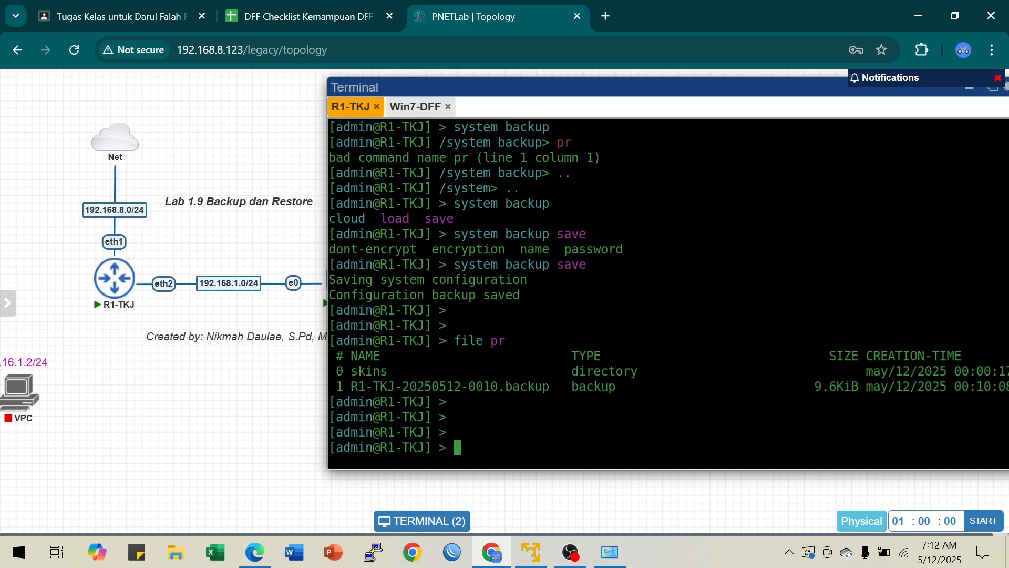
type("export file=")
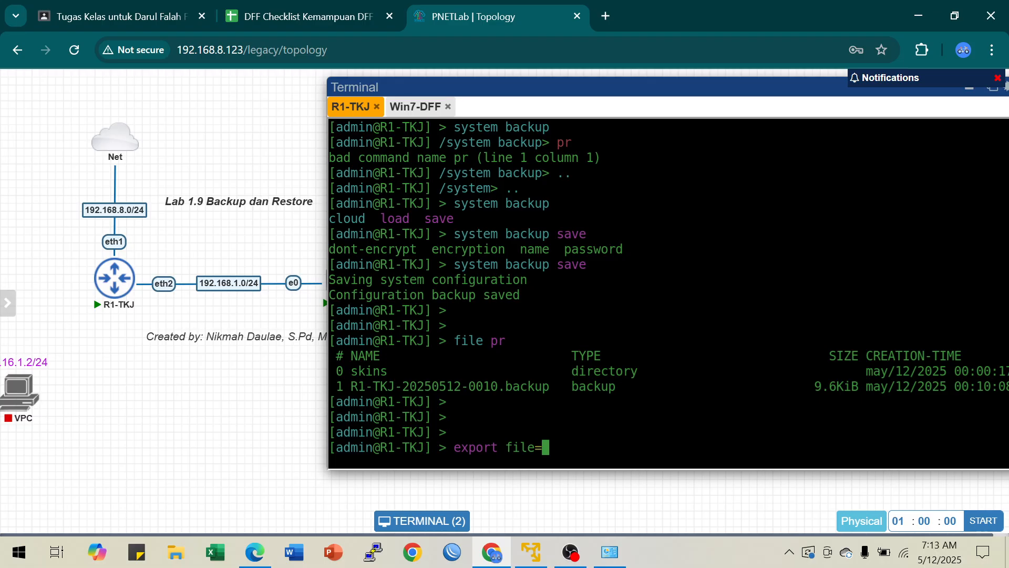
type("backup")
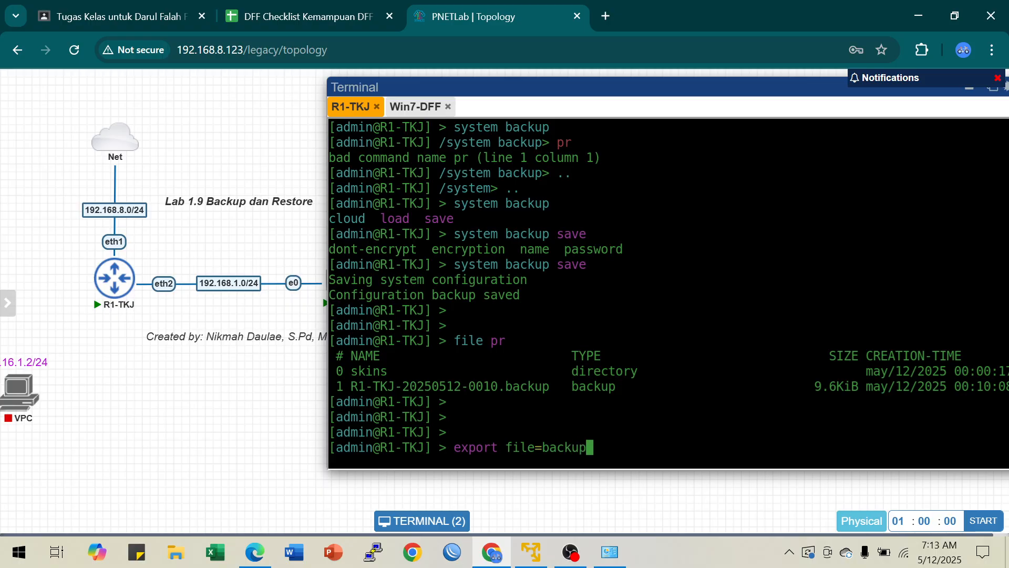
type("-R1TKJ")
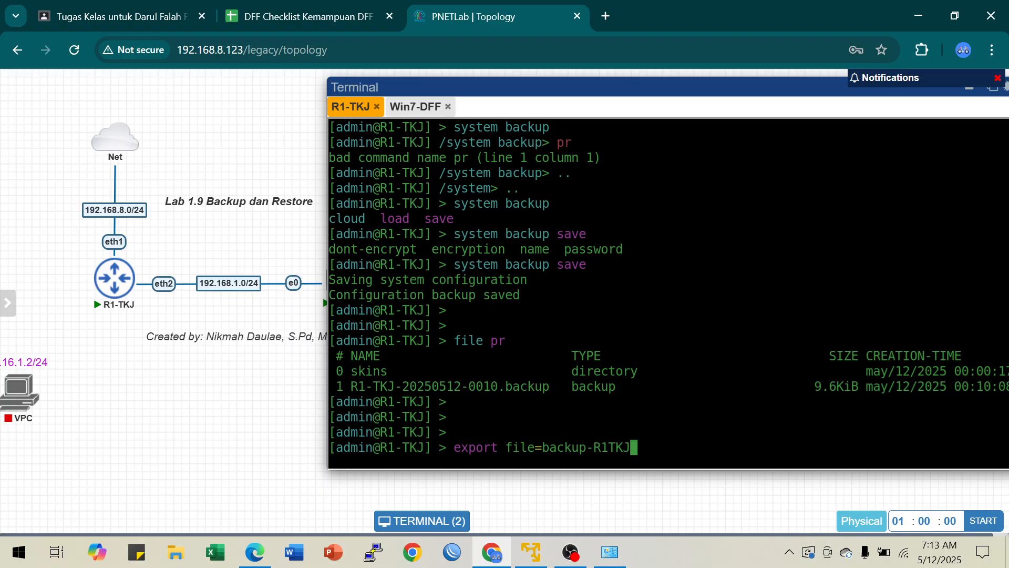
type("12Mei25")
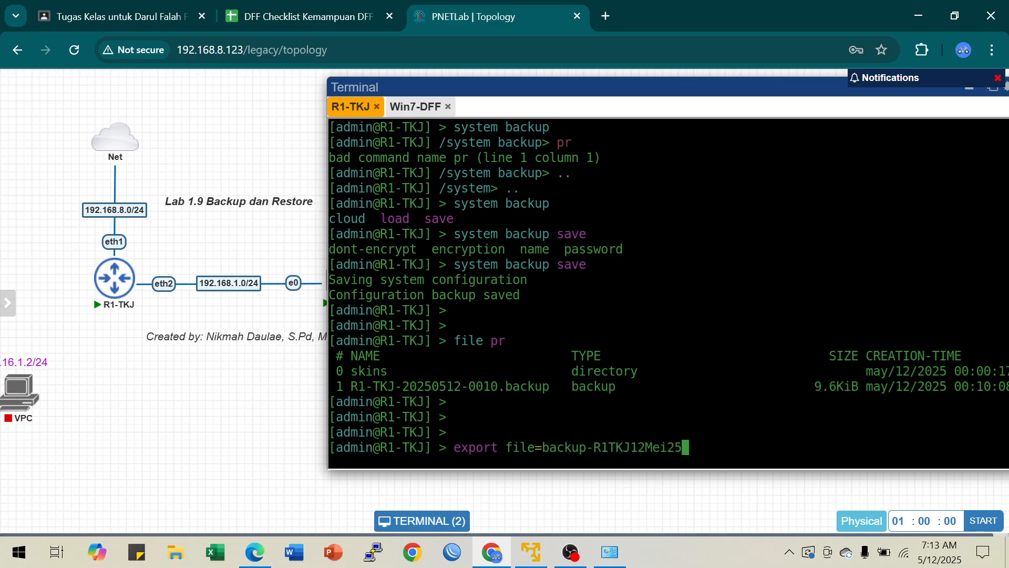
key("Return")
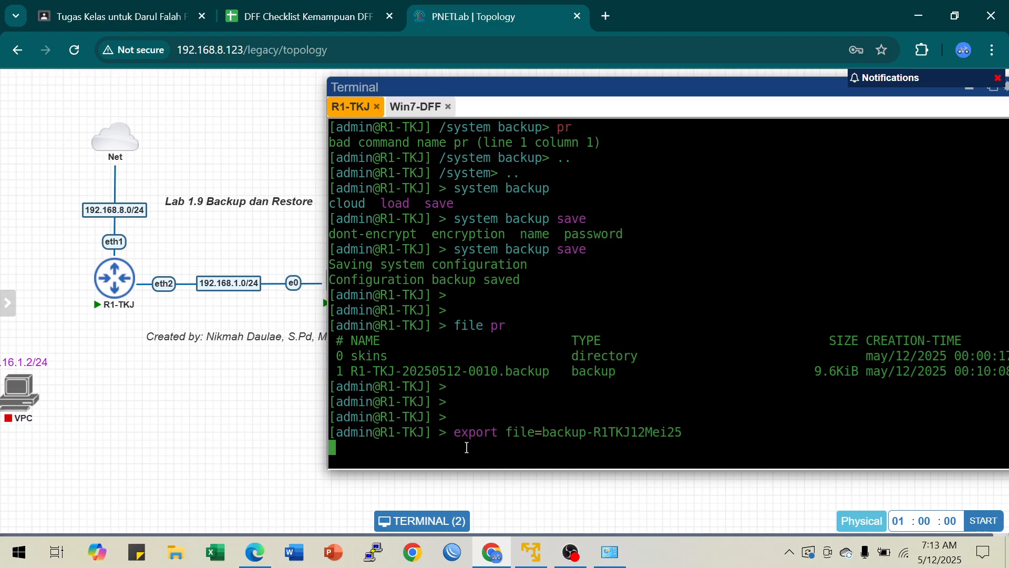
Step: Reopen the R1-TKJ console from the topology, and restart the router node with its console session reconnected
left_click(376, 107)
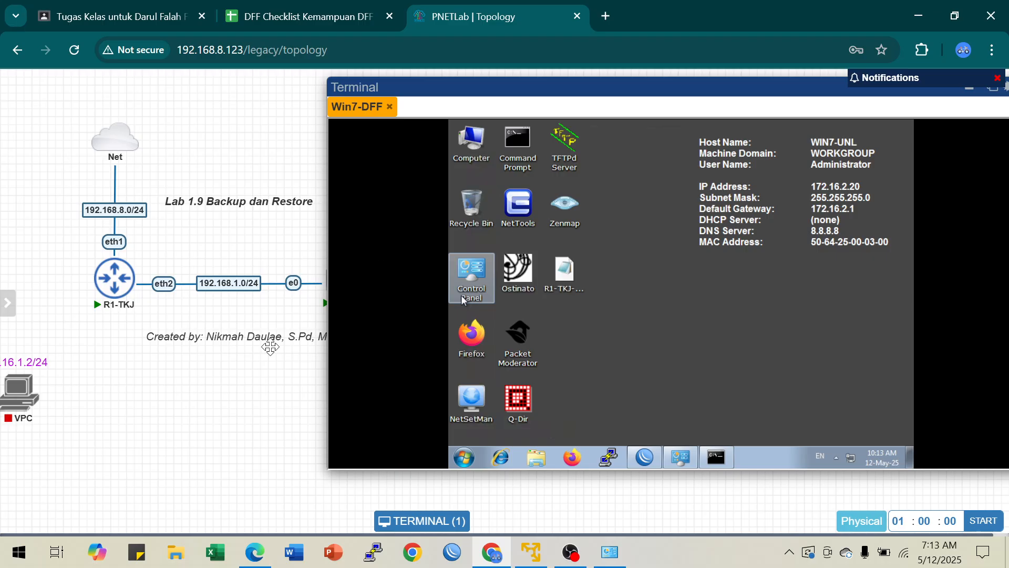
left_click(106, 284)
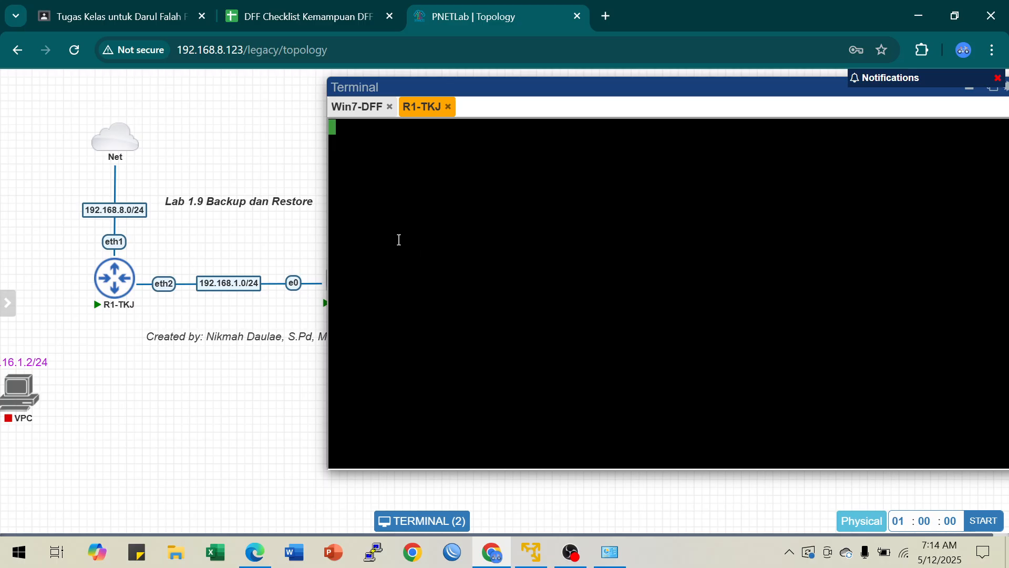
mouse_move(121, 284)
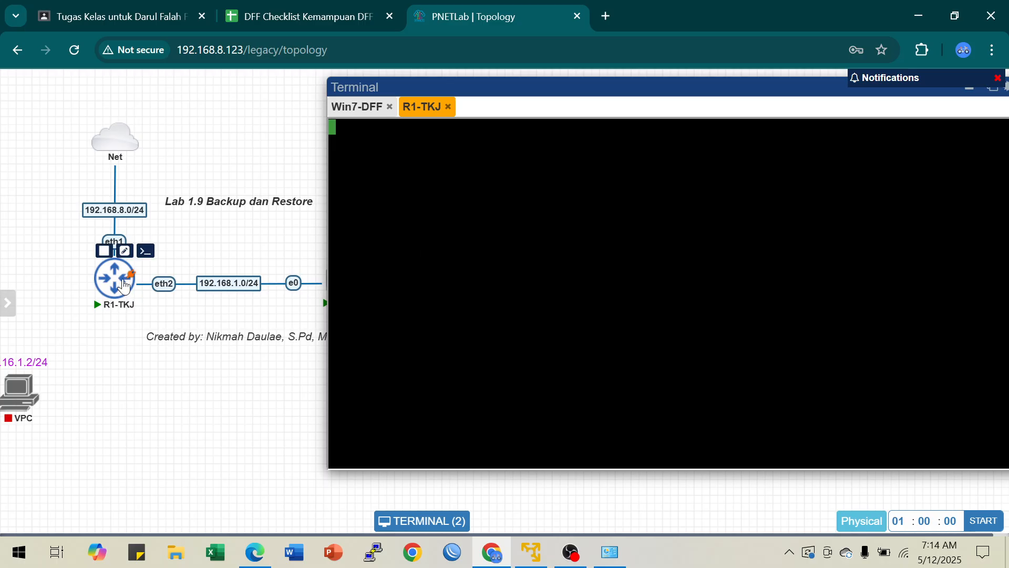
left_click(105, 254)
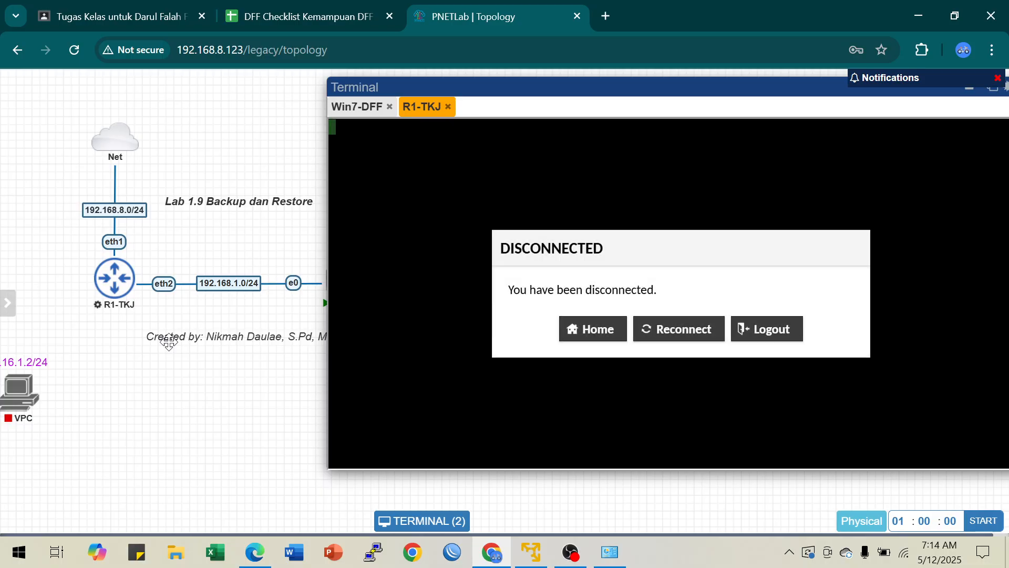
mouse_move(111, 265)
left_click(104, 248)
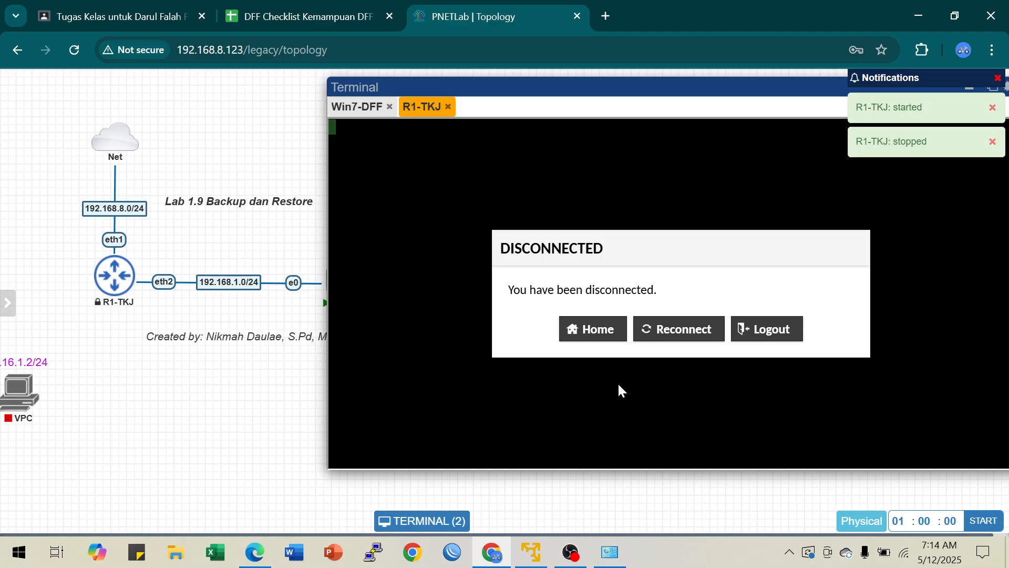
left_click(680, 327)
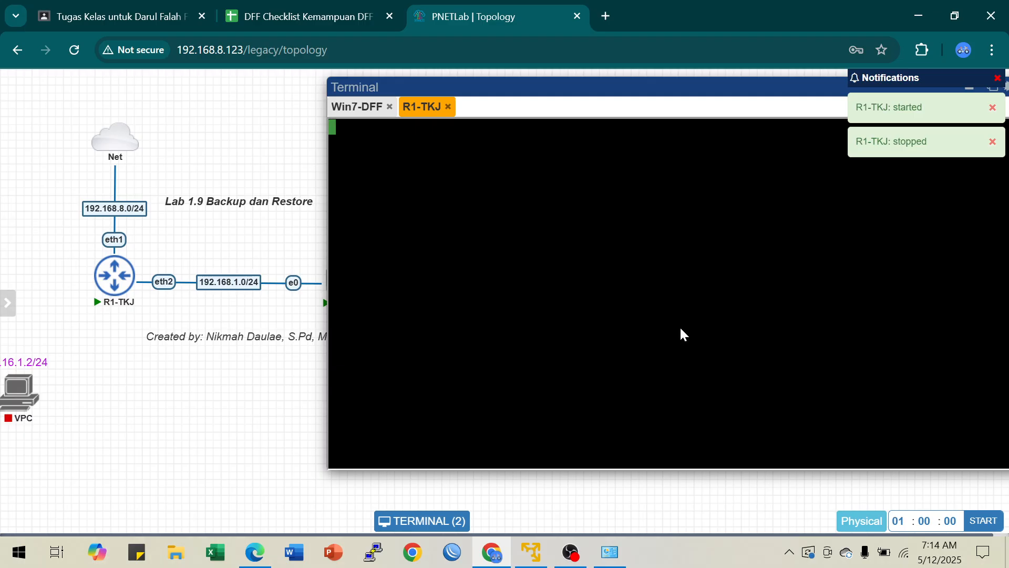
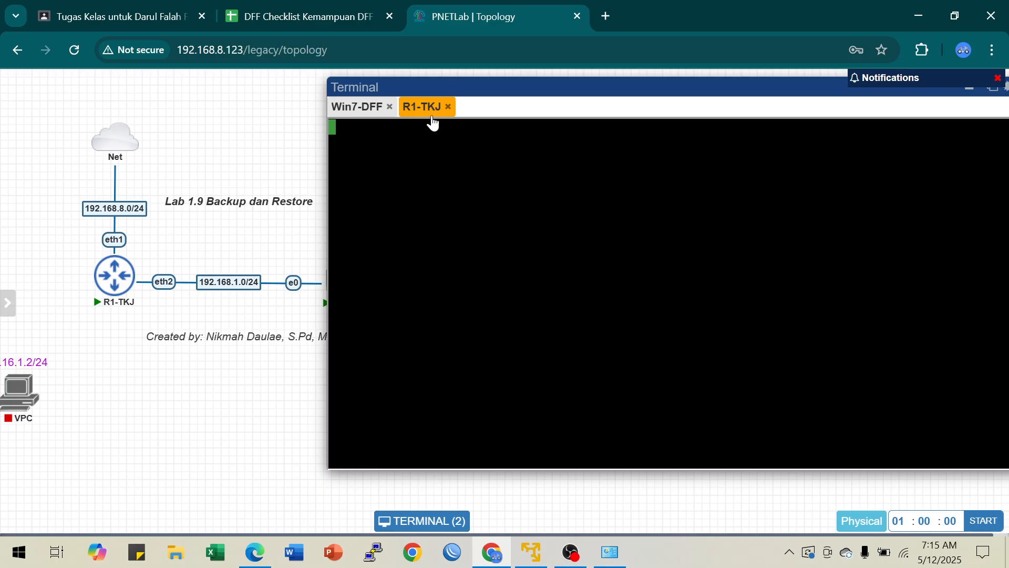
Step: Close the R1-TKJ console session and reopen it from the router node in the topology
left_click(448, 107)
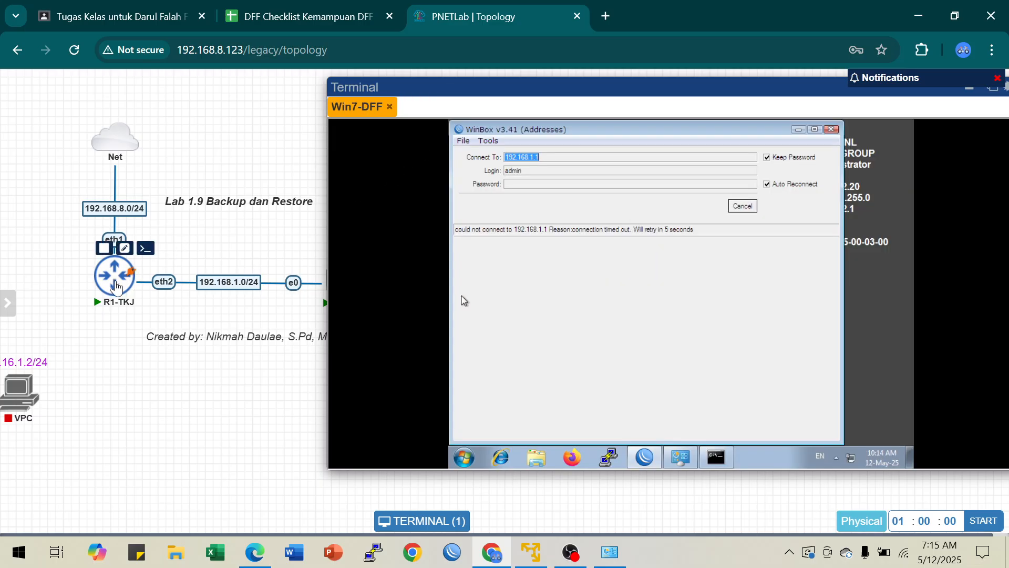
left_click(123, 275)
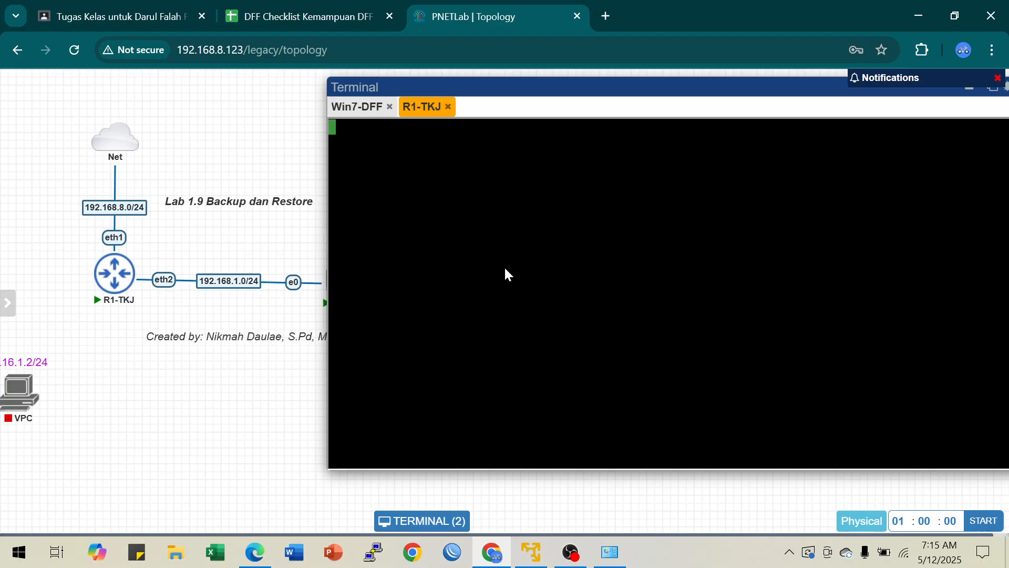
left_click(506, 268)
left_click(517, 241)
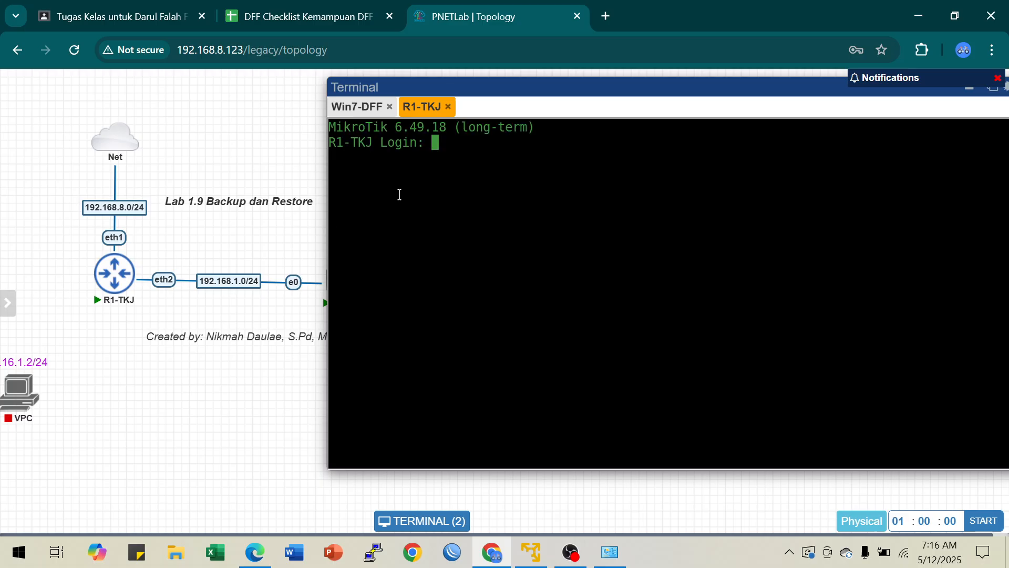
Step: Log in to the R1-TKJ console as admin with a blank password and skip the password change
type("adm")
type("in")
key("Return")
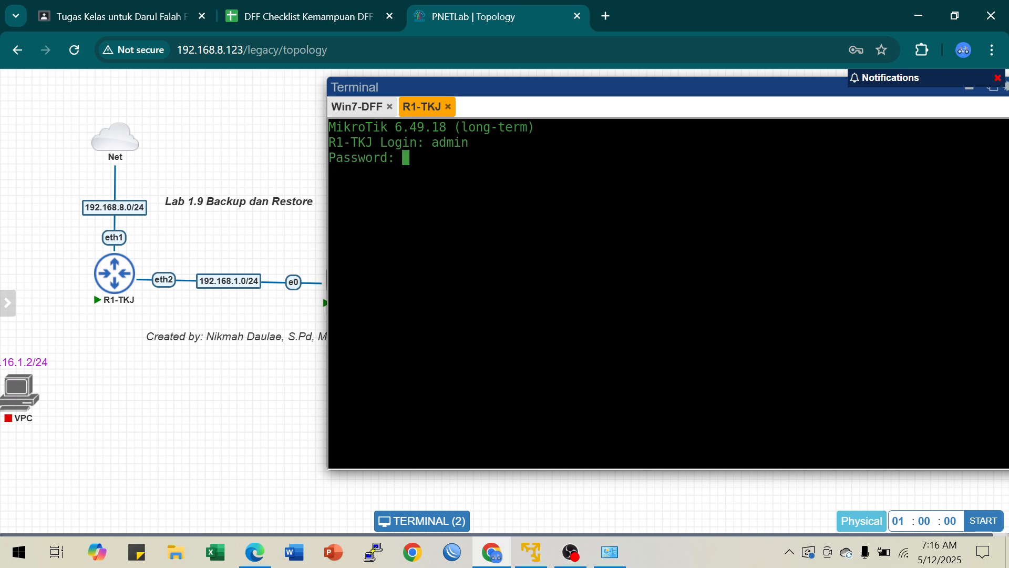
key("Return")
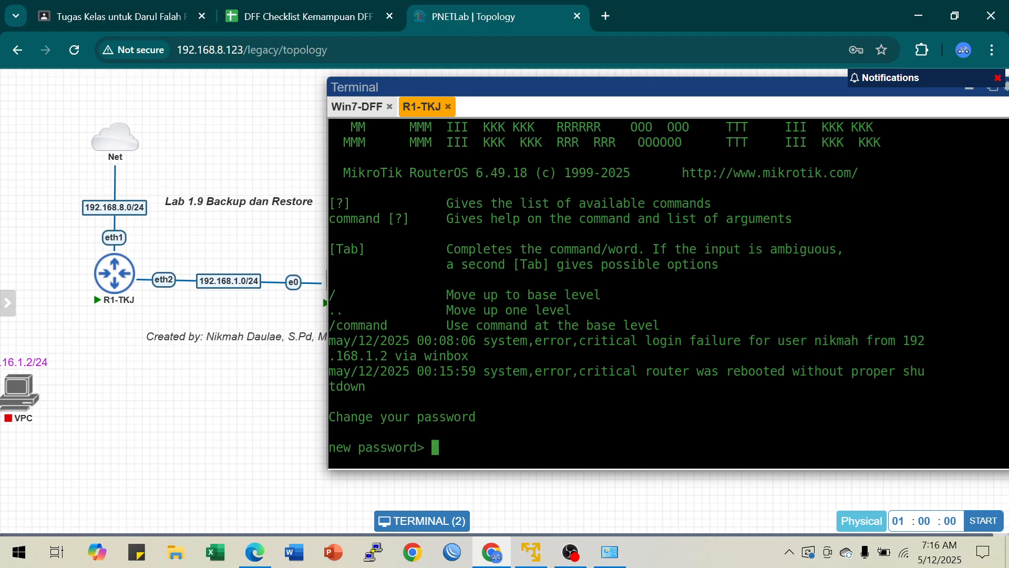
key("ctrl+c")
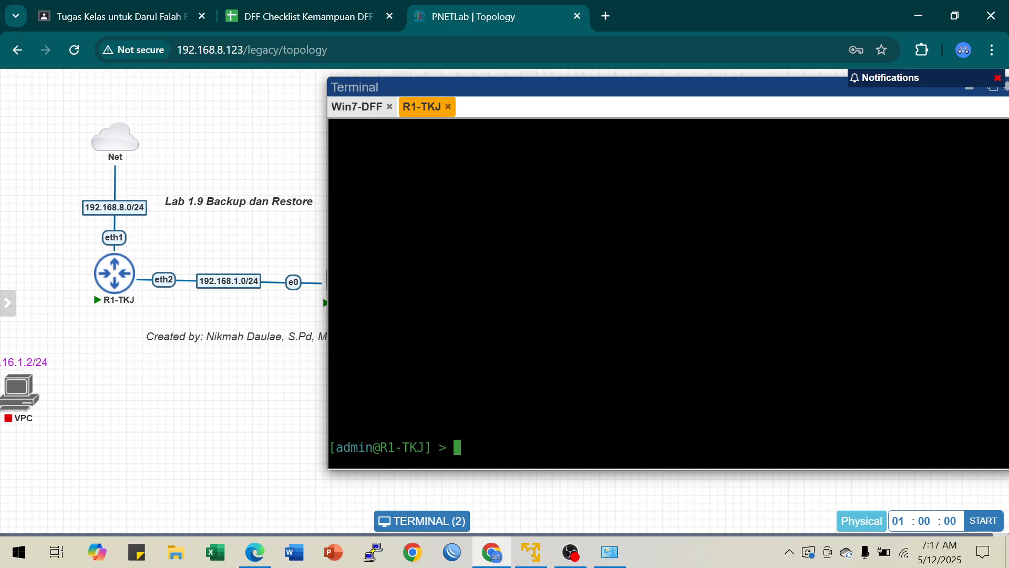
Step: Return from the ip level to the base level and list the router's IP addresses with ip address pr
type("ip")
key("Return")
key("Return")
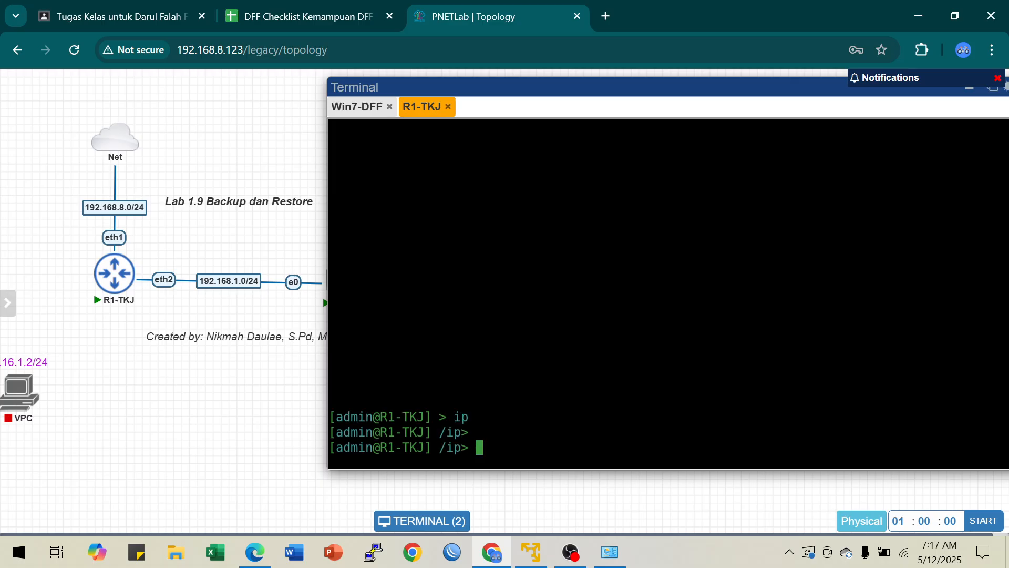
type("..")
key("Return")
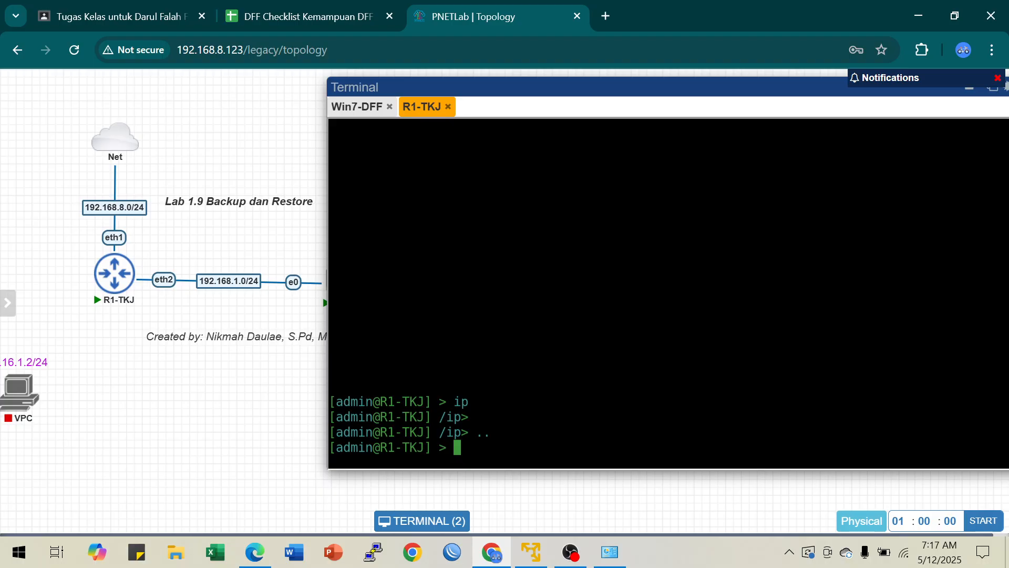
type("ip address pr")
key("Return")
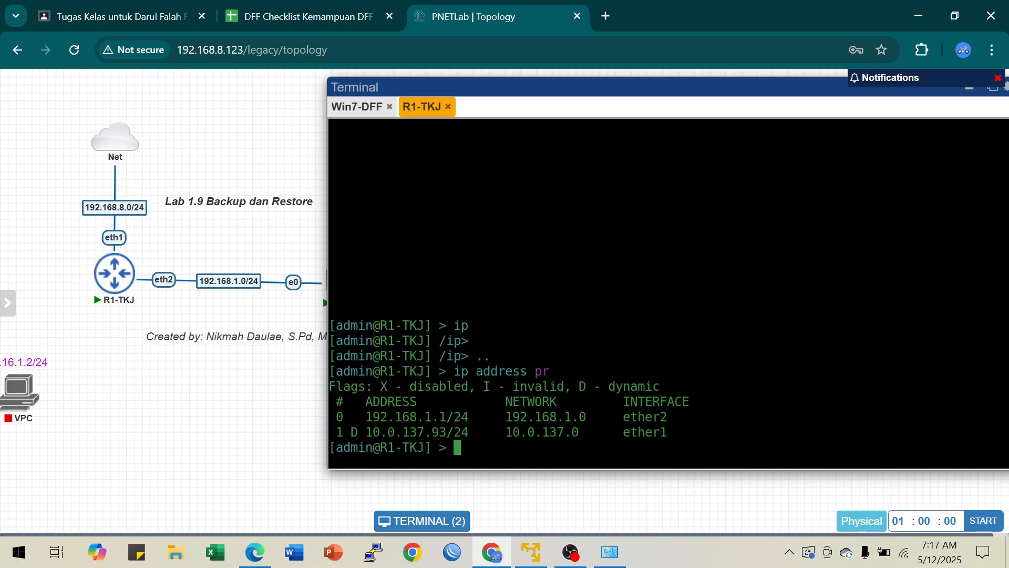
Step: List the router's files, remove file 2 (the in-progress backup-R1TKJ12Mei25 export) with file remove 2, and list the files again
type("file pr")
key("Return")
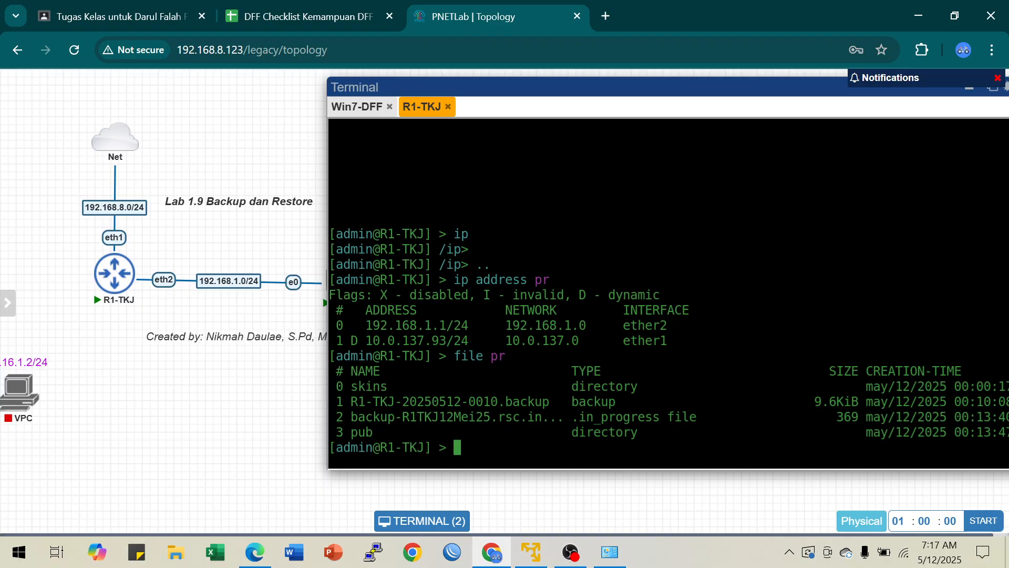
type("file remove")
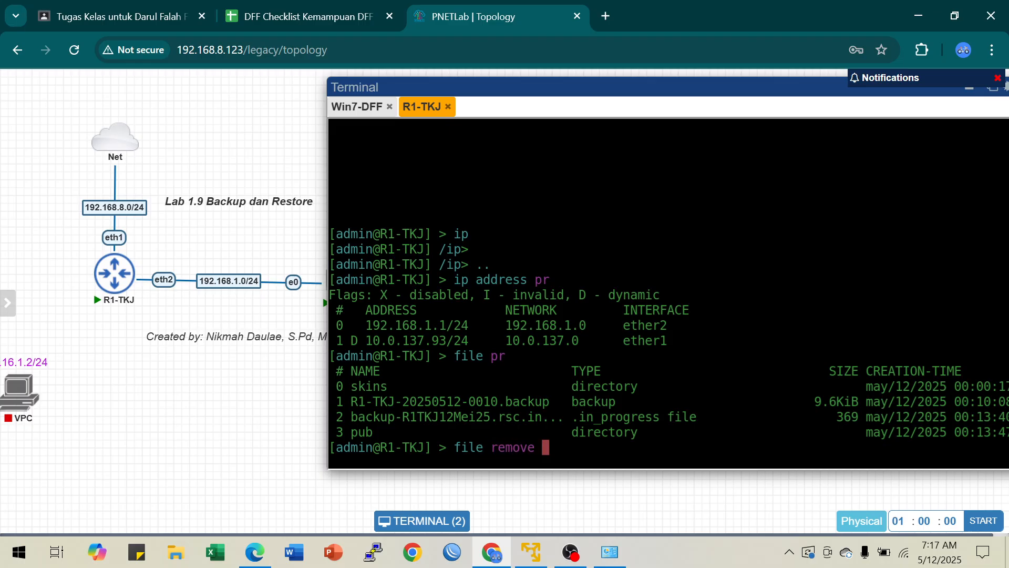
left_click_drag(336, 418, 349, 418)
left_click(589, 459)
type("2")
key("Return")
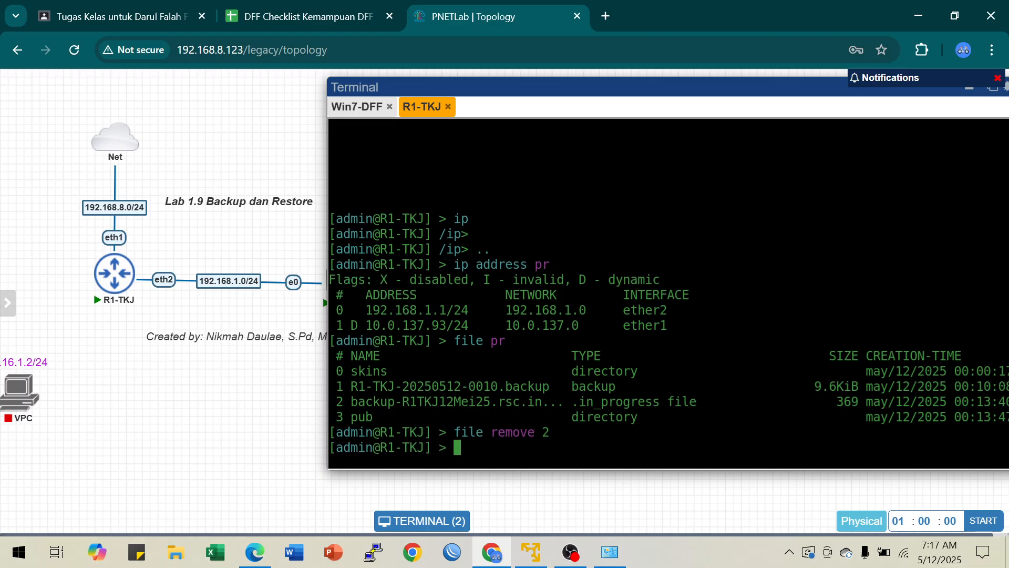
type("file pr")
key("Return")
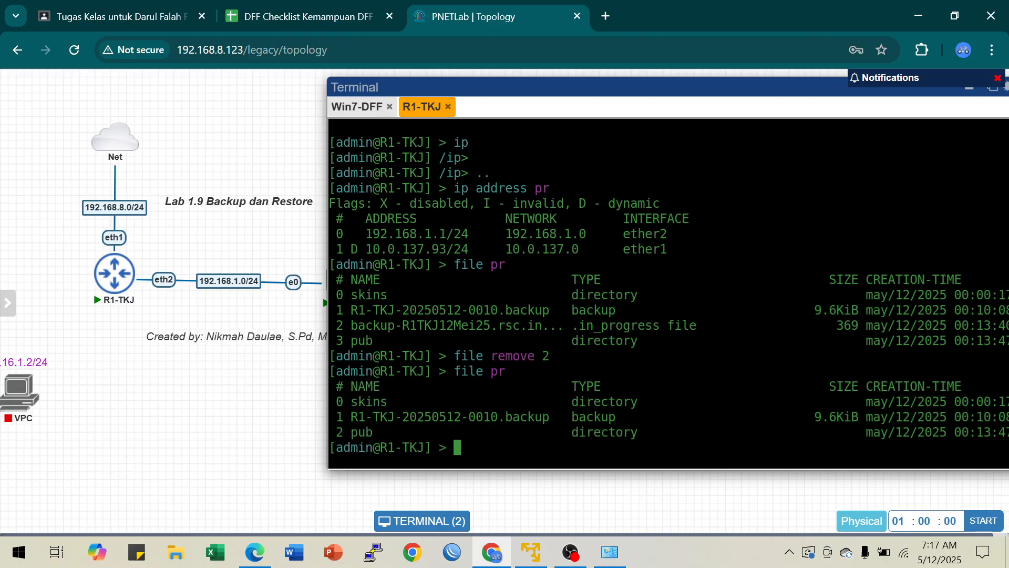
left_click_drag(574, 421, 622, 421)
left_click(473, 436)
Step: Export the router configuration with export file=backup-R1-TKJ12Mei25.rsc
type("export fil")
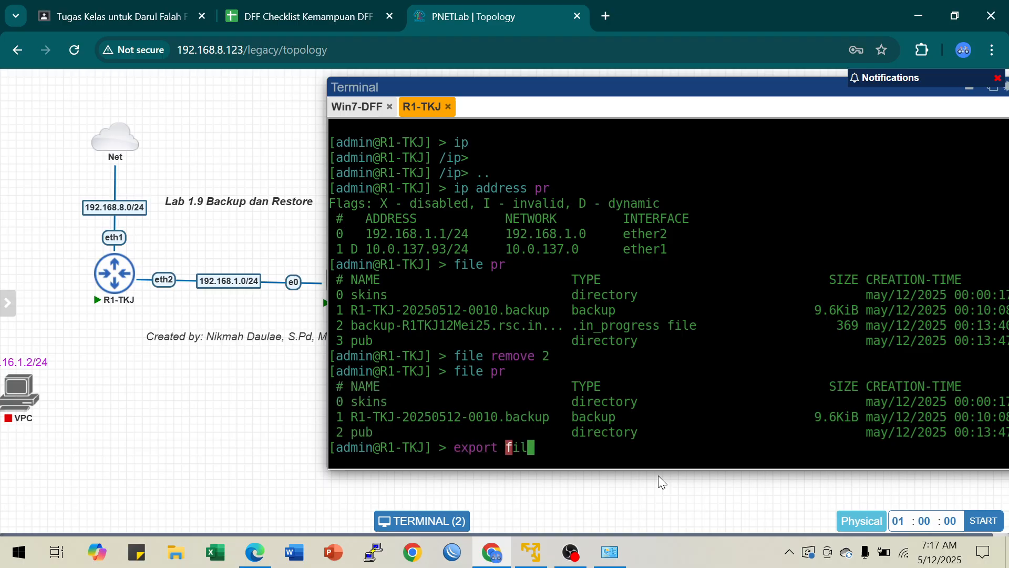
type("e=bakup")
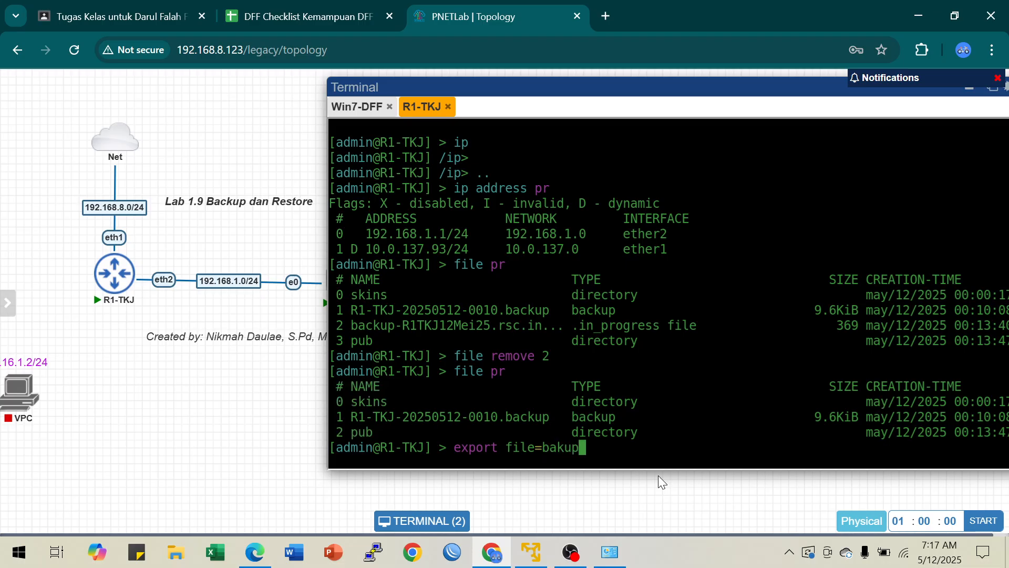
key("BackSpace")
key("BackSpace")
key("BackSpace")
type("c")
type("kup")
type("-R1")
type("-TKJ")
key("BackSpace")
key("BackSpace")
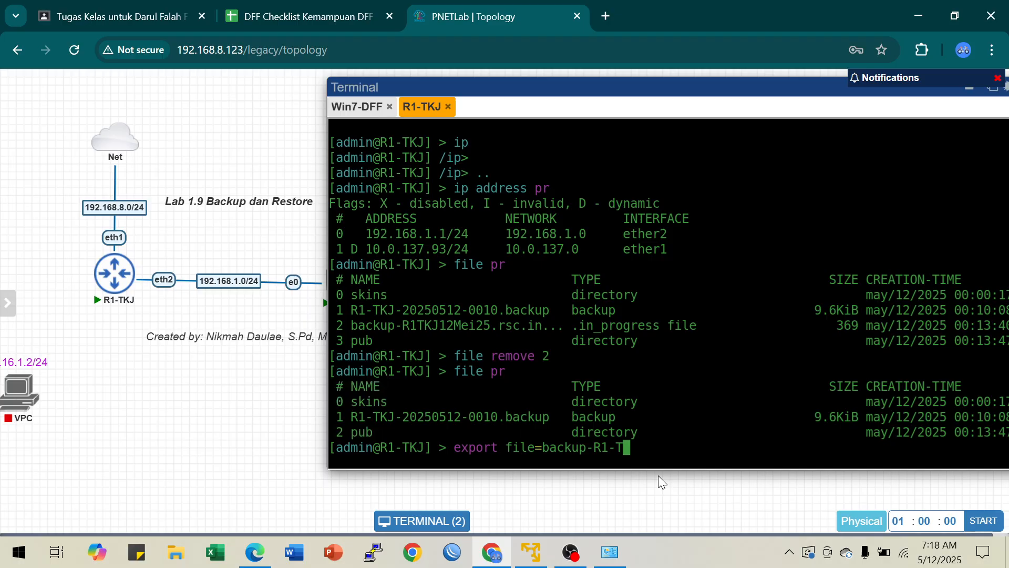
type("KJ12Mei")
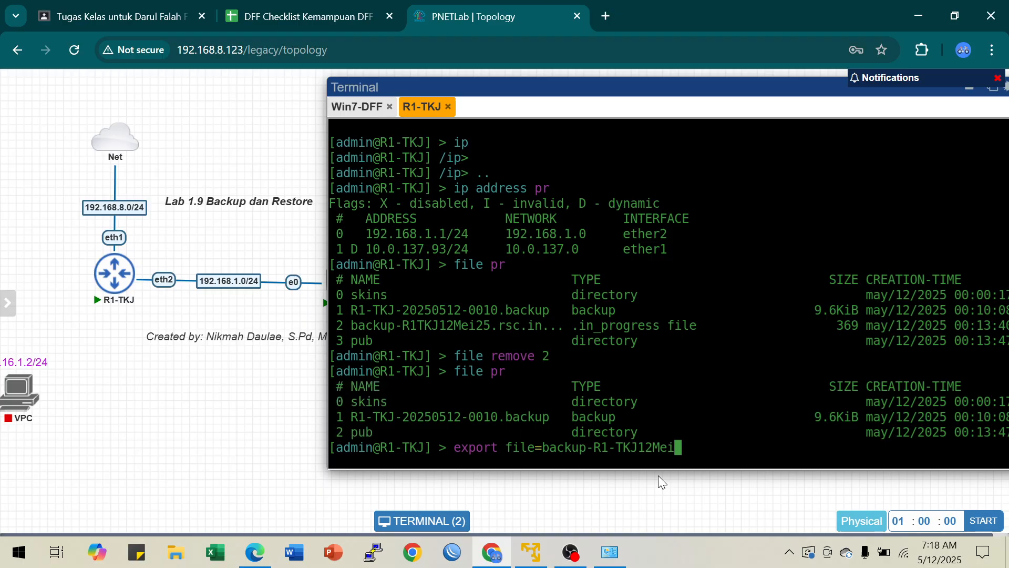
type("25.rsc")
key("Return")
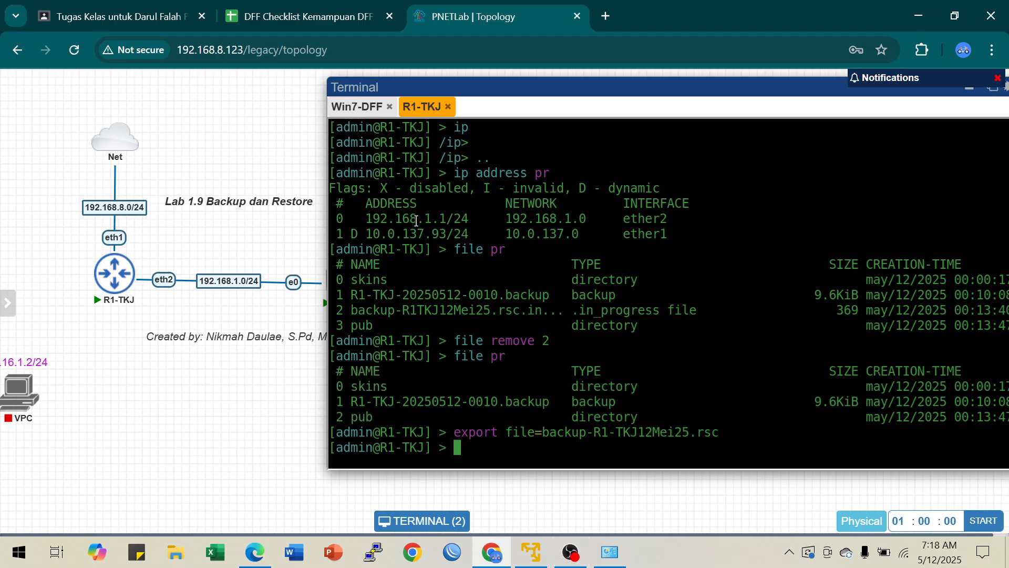
key("Return")
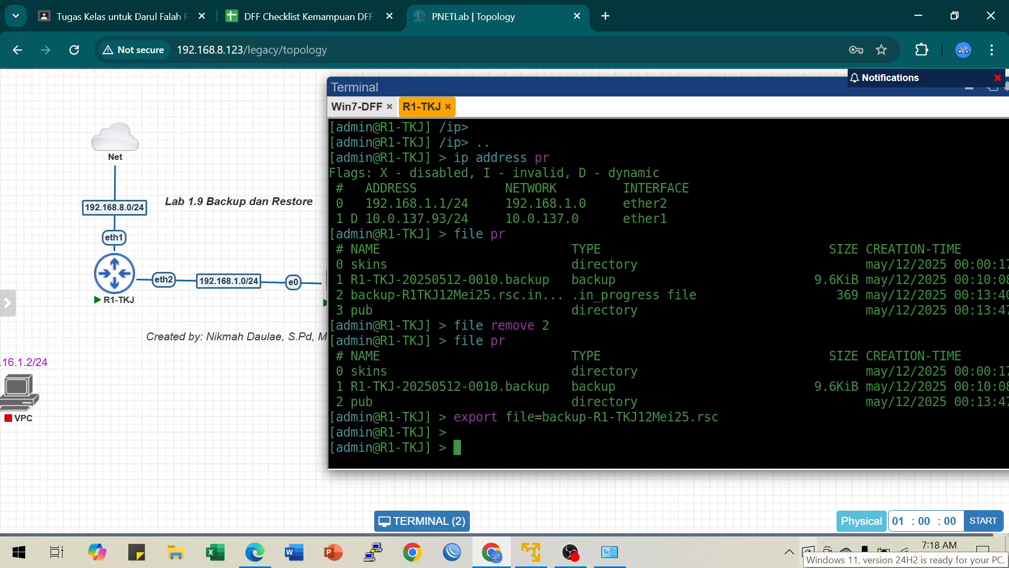
Step: List the router's files with file pr and compare the names and types of the exported script and the system backup
type("file pr")
key("Return")
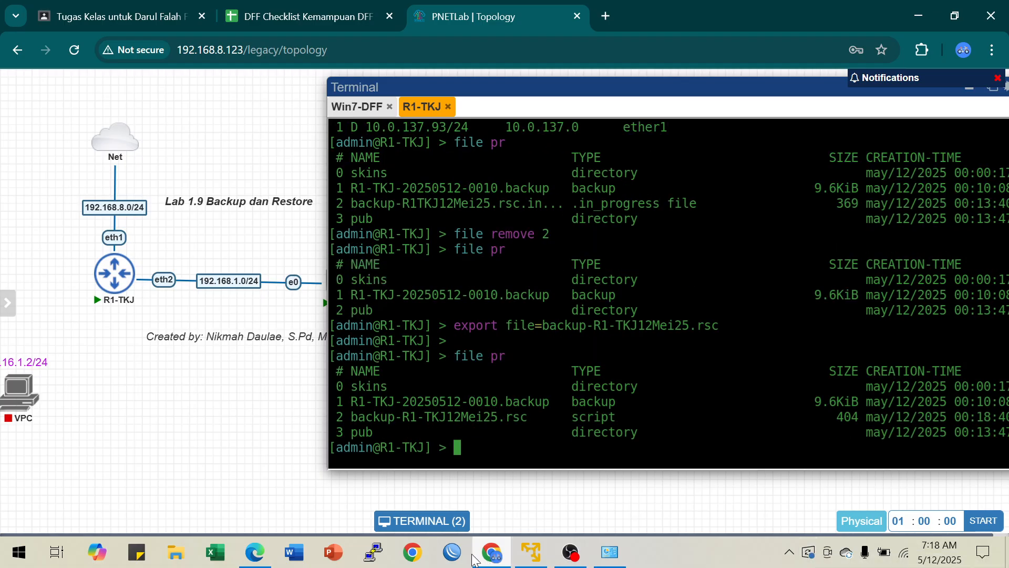
left_click_drag(351, 418, 532, 422)
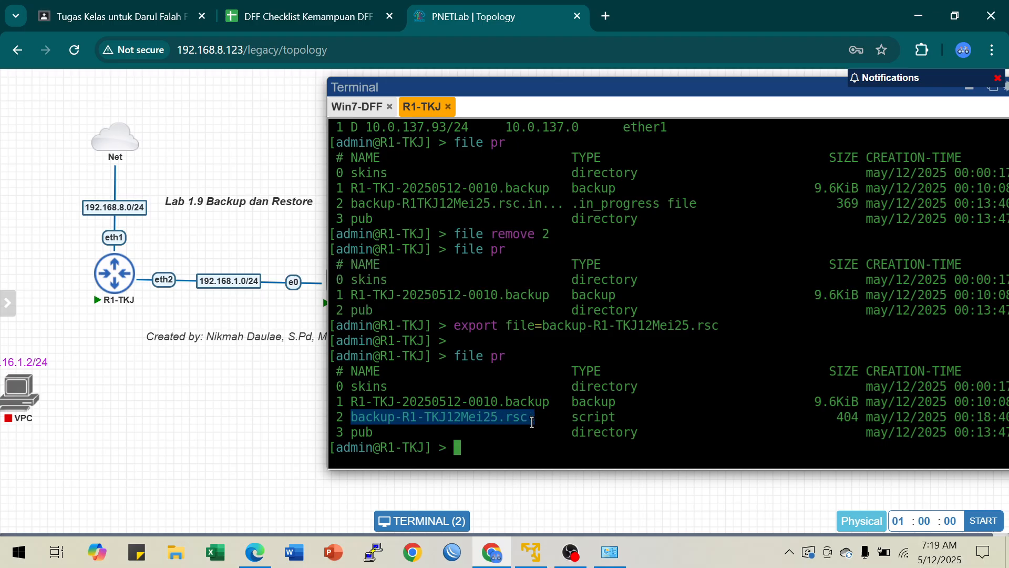
left_click_drag(532, 422, 612, 401)
left_click(577, 421)
left_click(605, 419)
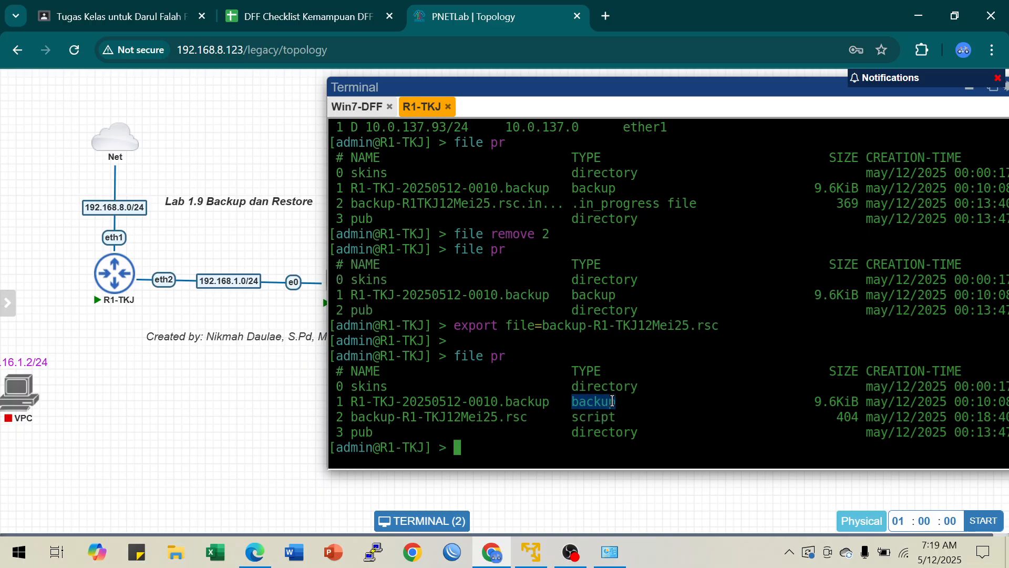
left_click(589, 423)
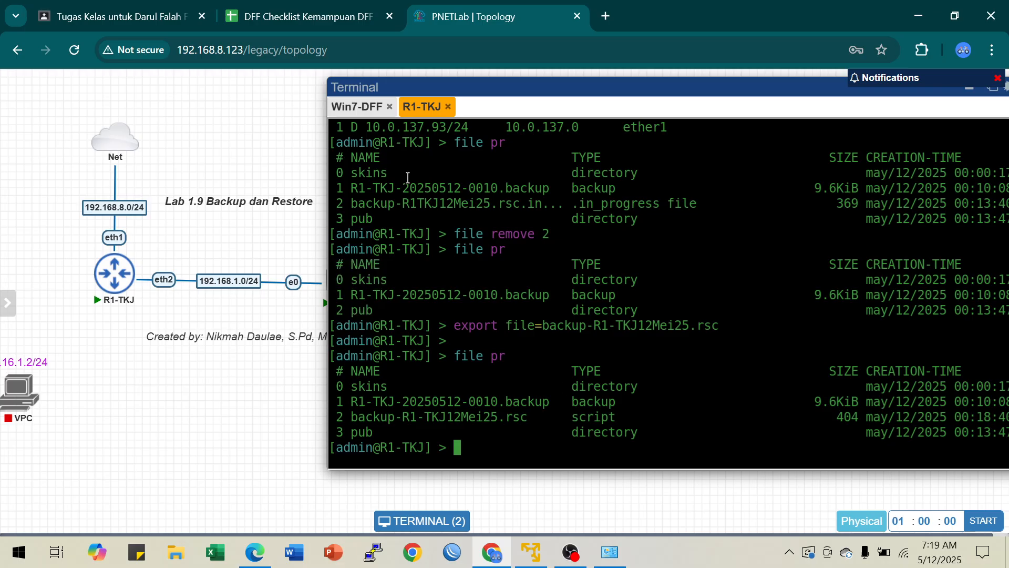
Step: Switch to WinBox on the Win7-DFF client, dismiss the password change request, and reopen the router's file list
left_click(360, 107)
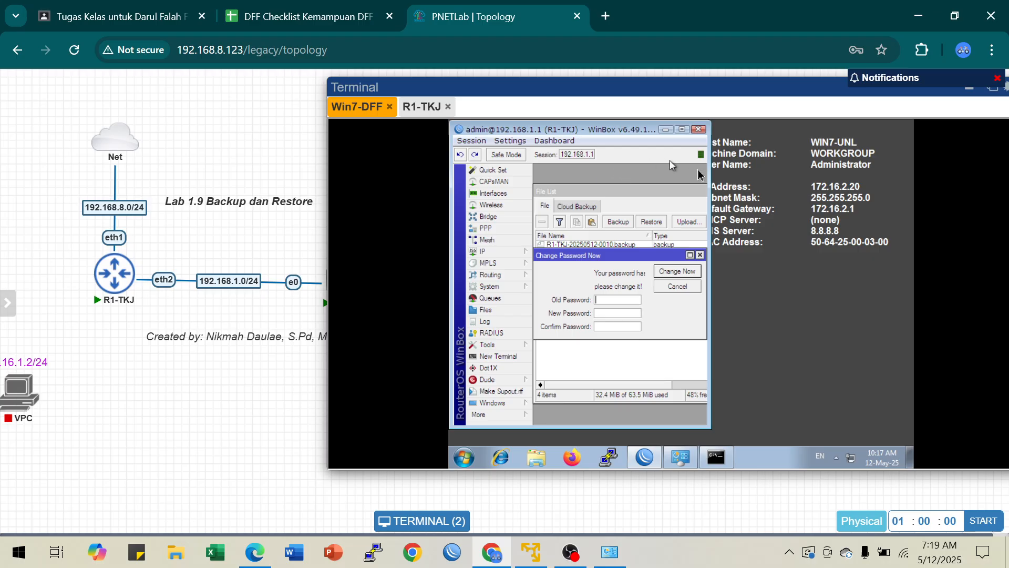
left_click(682, 129)
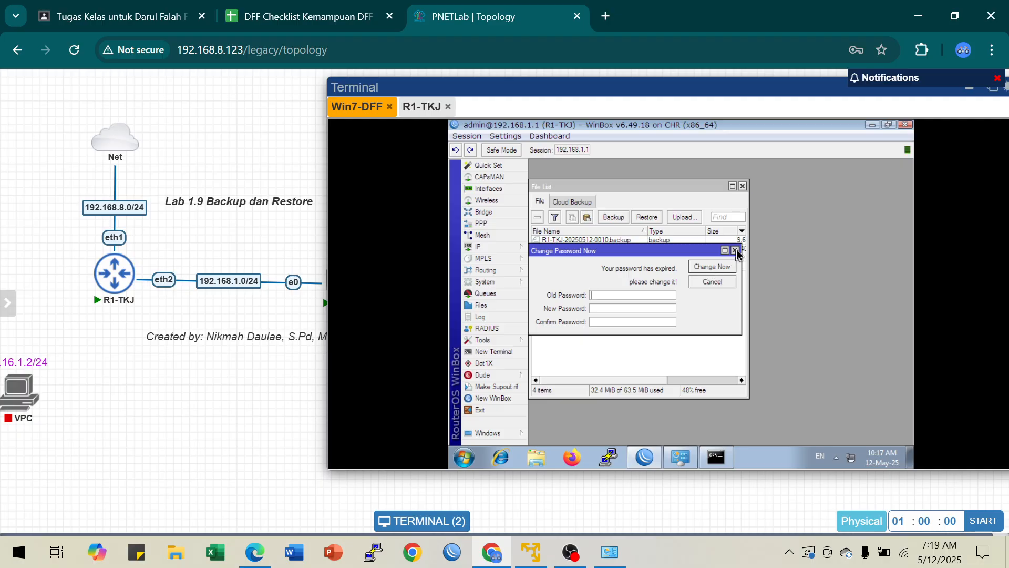
left_click(735, 250)
left_click(742, 186)
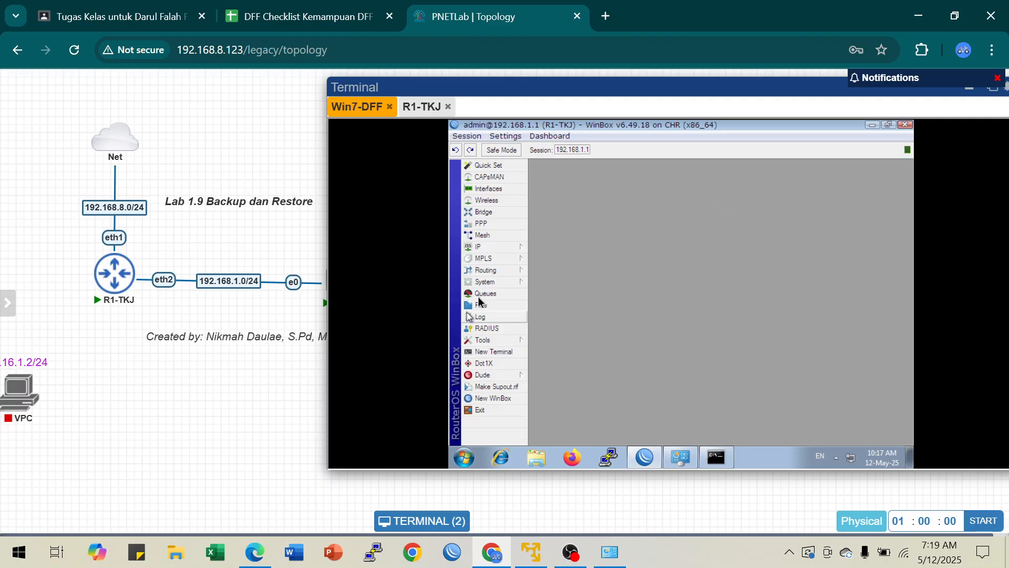
left_click(476, 305)
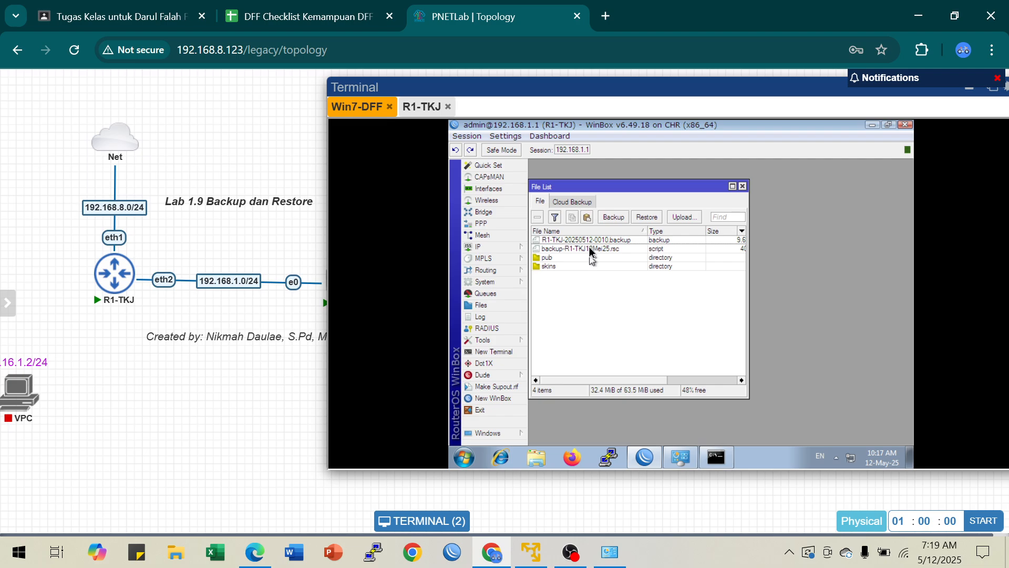
Step: Shrink the WinBox window to expose the desktop and copy backup-R1-TKJ12Mei25.rsc from the file list onto it
left_click(609, 249)
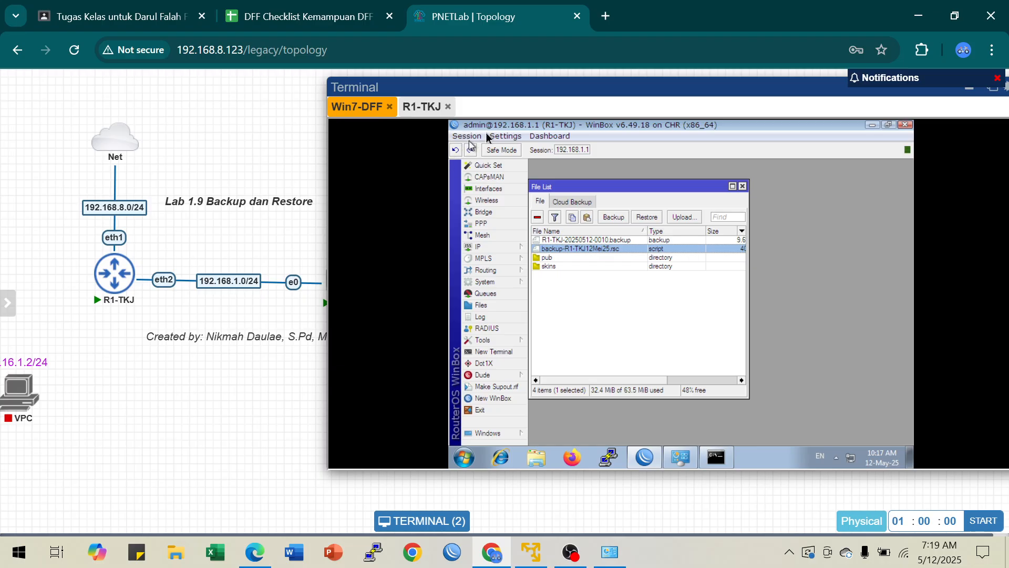
left_click_drag(523, 128, 633, 135)
left_click_drag(696, 136, 783, 139)
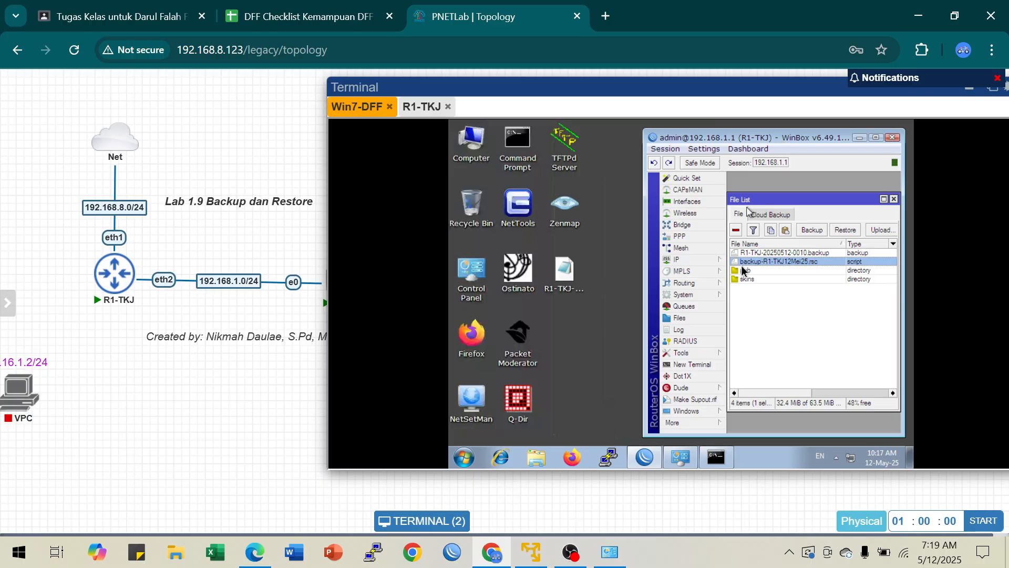
left_click_drag(780, 267, 582, 340)
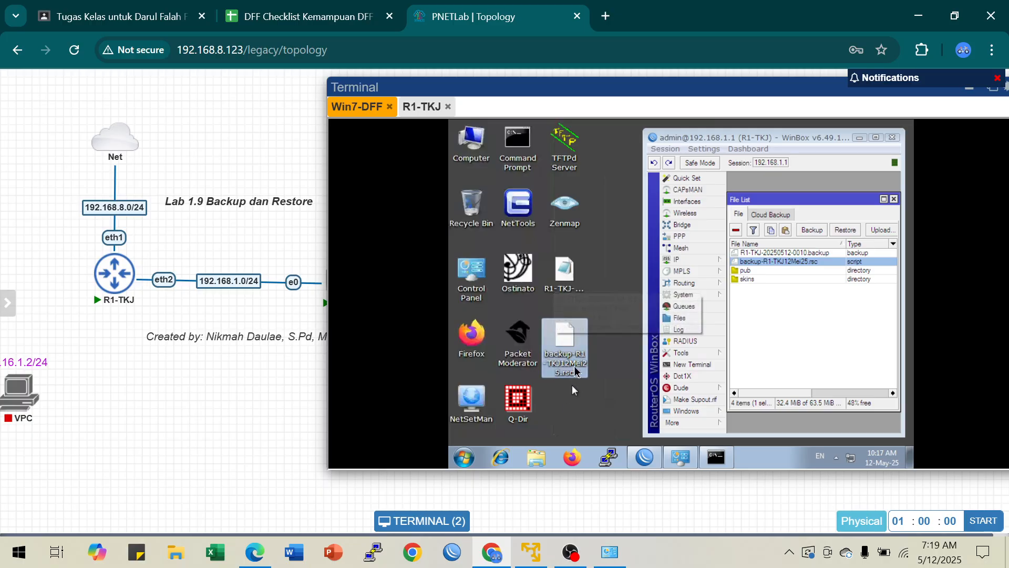
Step: Open backup-R1-TKJ12Mei25.rsc from the desktop with Notepad, minimize WinBox, and maximize Notepad to read the exported configuration
double_click(558, 347)
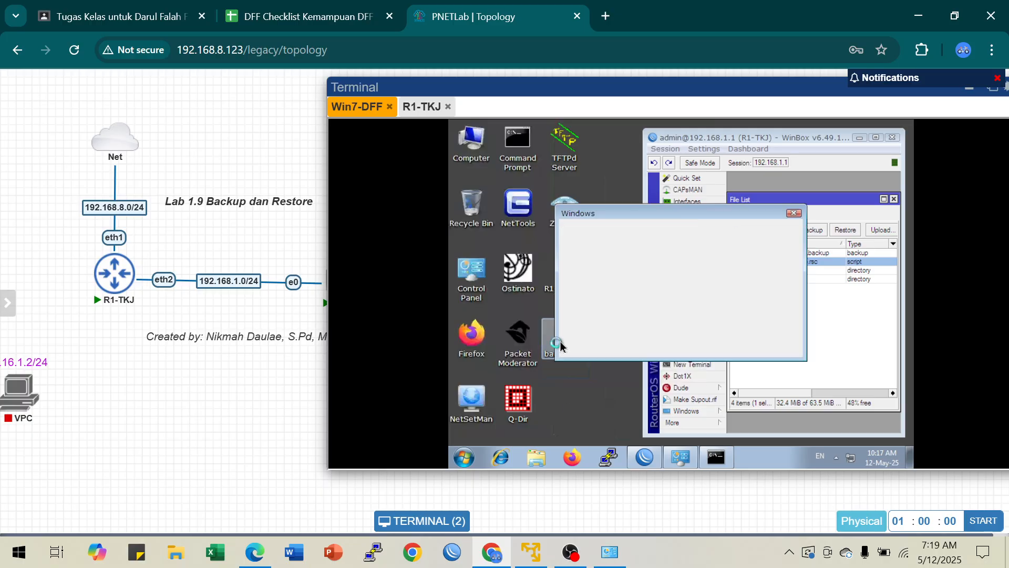
left_click(587, 322)
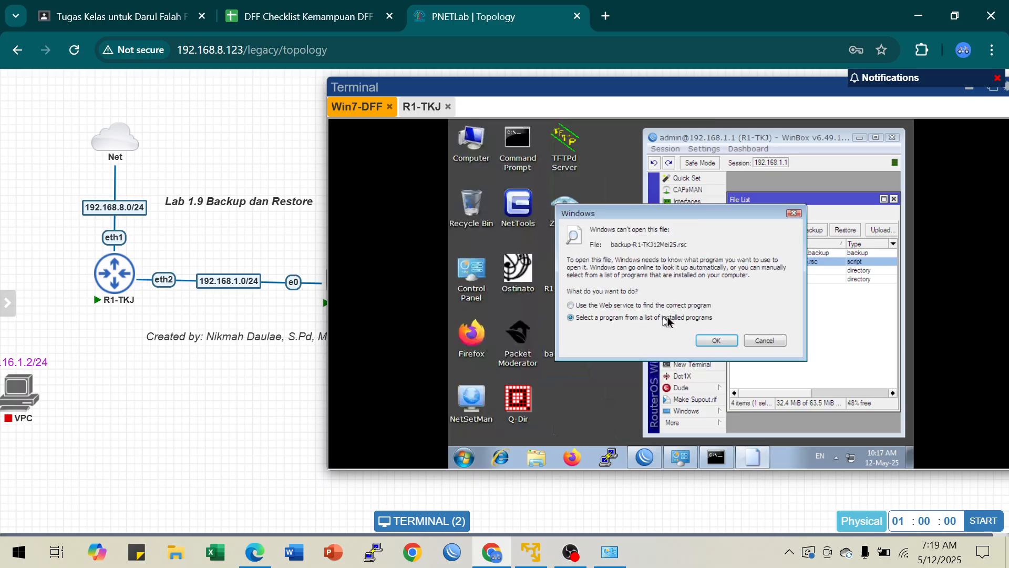
left_click(713, 341)
left_click(689, 234)
left_click(758, 410)
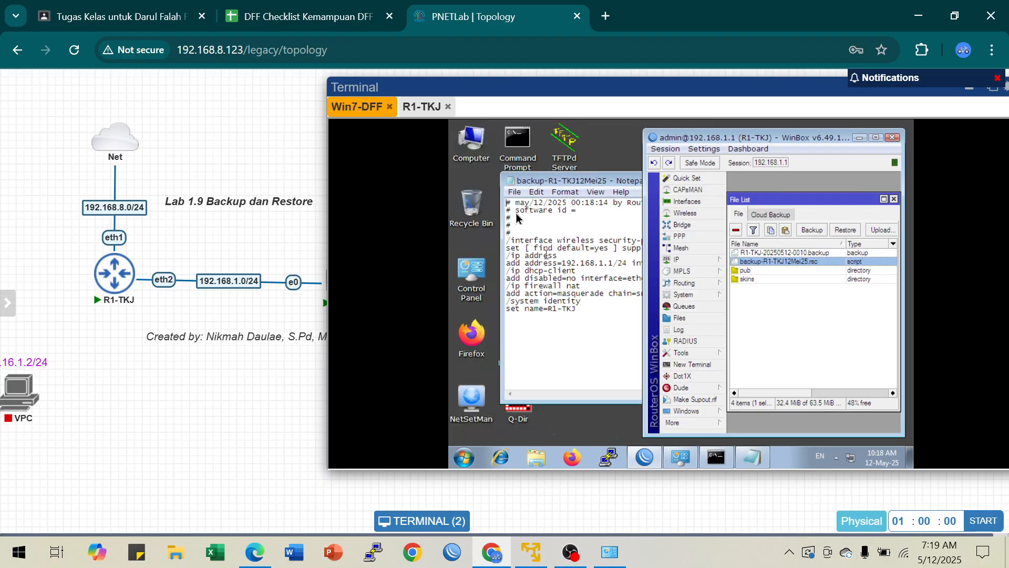
left_click(861, 138)
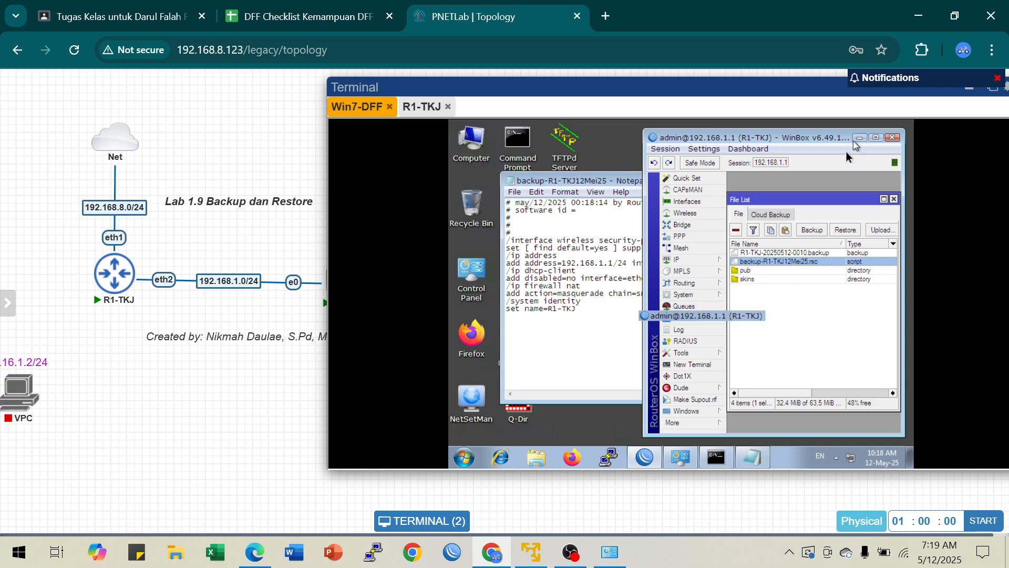
left_click(818, 181)
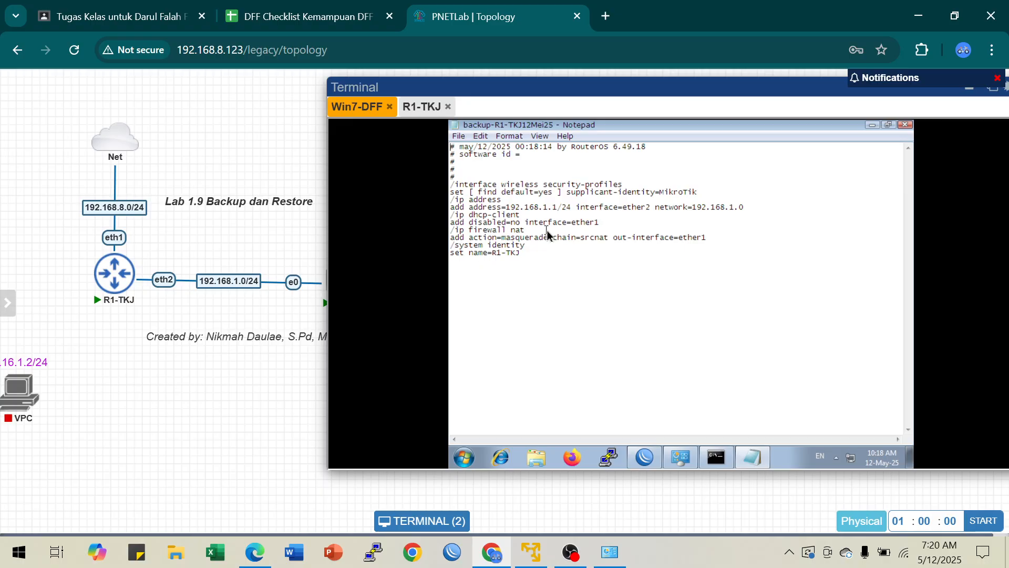
Step: Duplicate the line that adds address 192.168.1.1/24 directly below itself under /ip address in the exported script
mouse_move(111, 282)
key("Return")
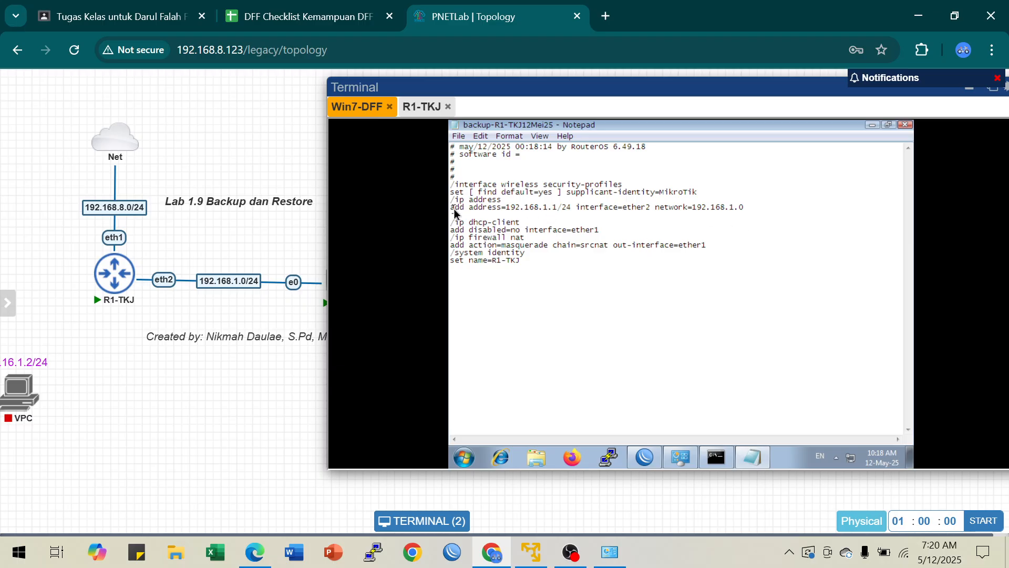
left_click_drag(452, 211, 683, 215)
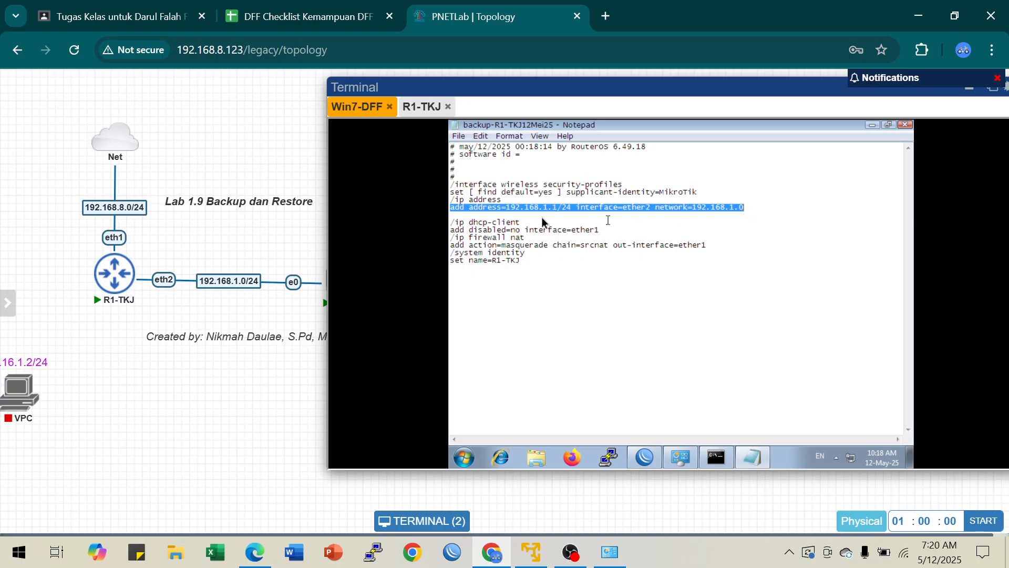
left_click(452, 216)
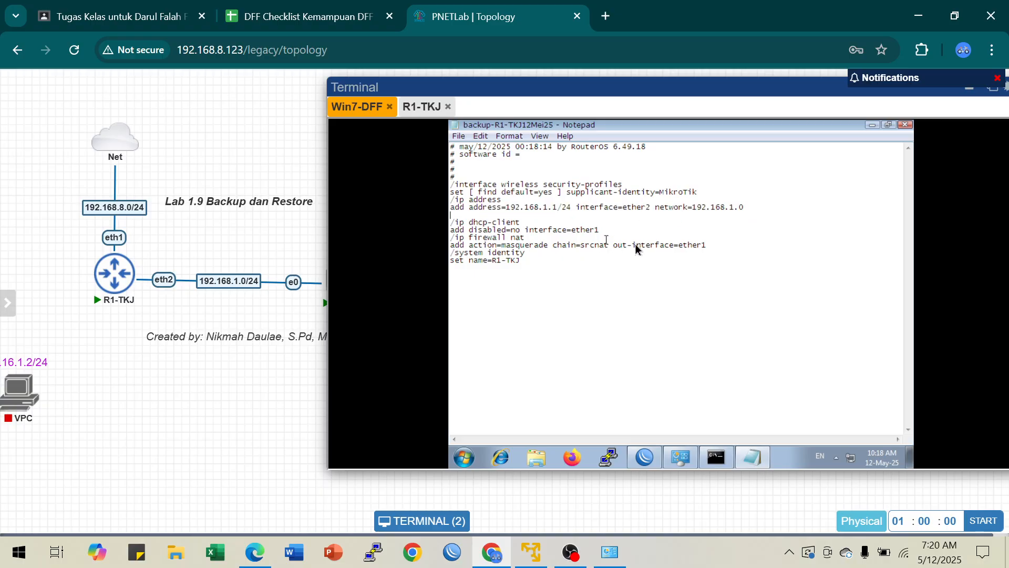
type("add address=192.168.1.1/24 interface=ether2 network=192.168.1.0")
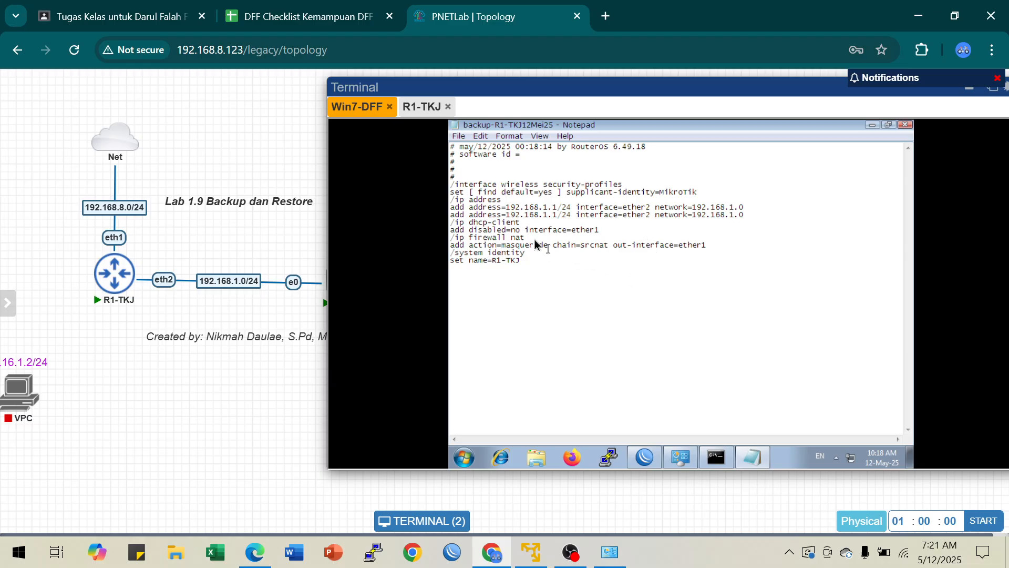
Step: Edit the duplicated line to read address=192.168.2.1/24 interface=ether3 network=192.168.2.0
left_click(543, 215)
key("Delete")
type("2")
key("BackSpace")
type("3")
key("BackSpace")
type("2")
left_click(568, 341)
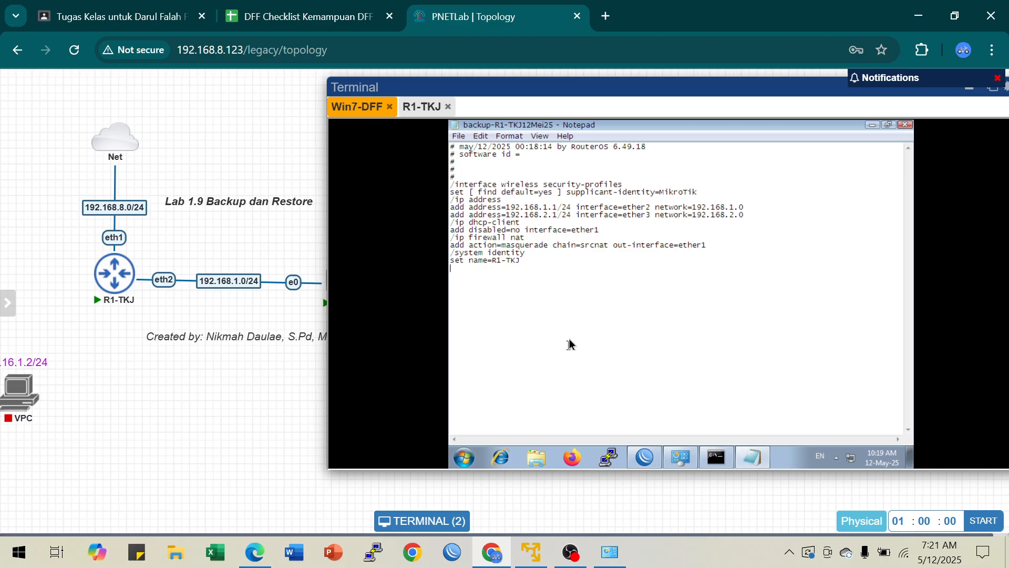
Step: Save the edited script to the desktop as Backup baru.rsc with file type All Files, and close Notepad
left_click(459, 138)
left_click(479, 188)
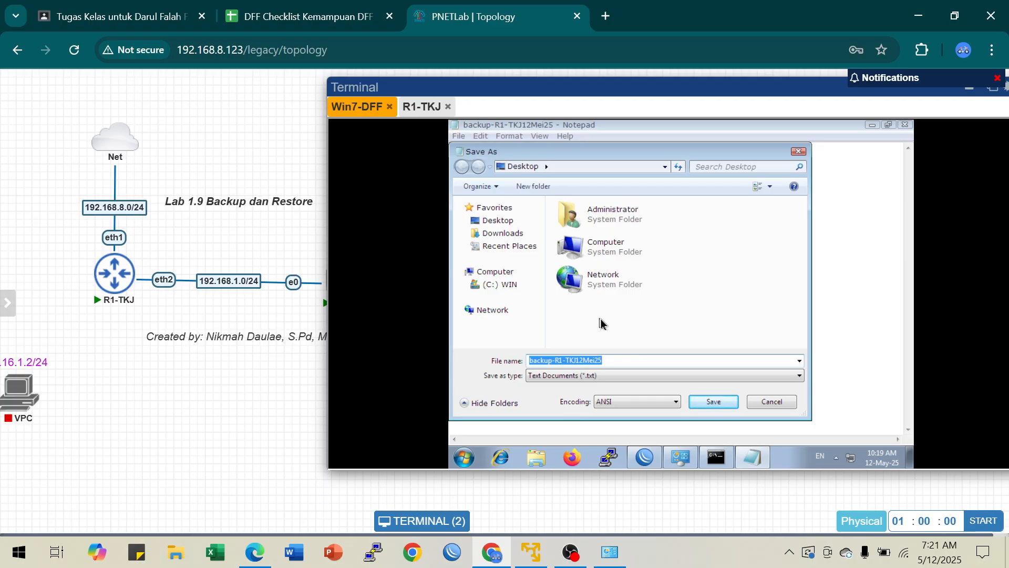
left_click(568, 376)
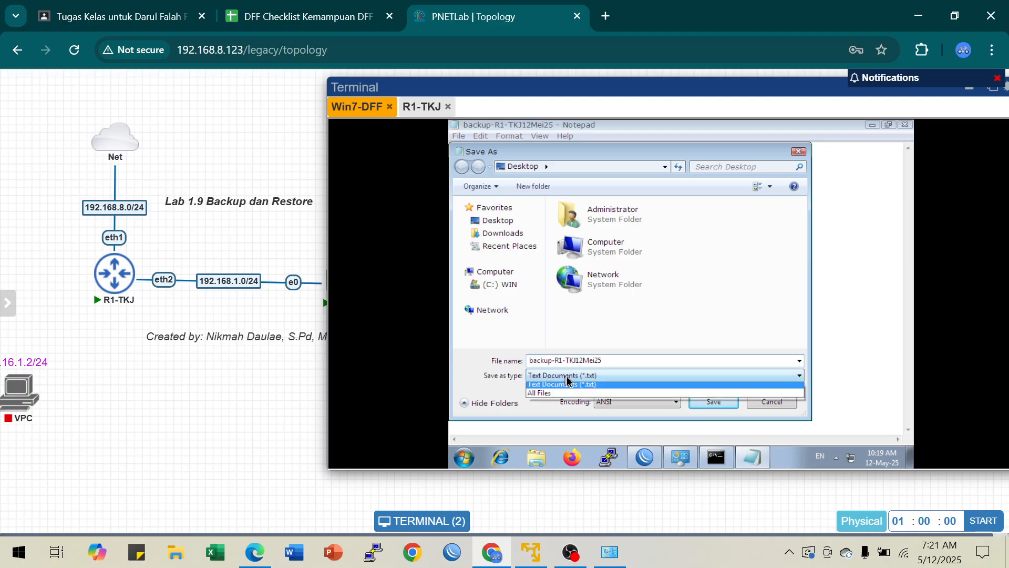
left_click(553, 399)
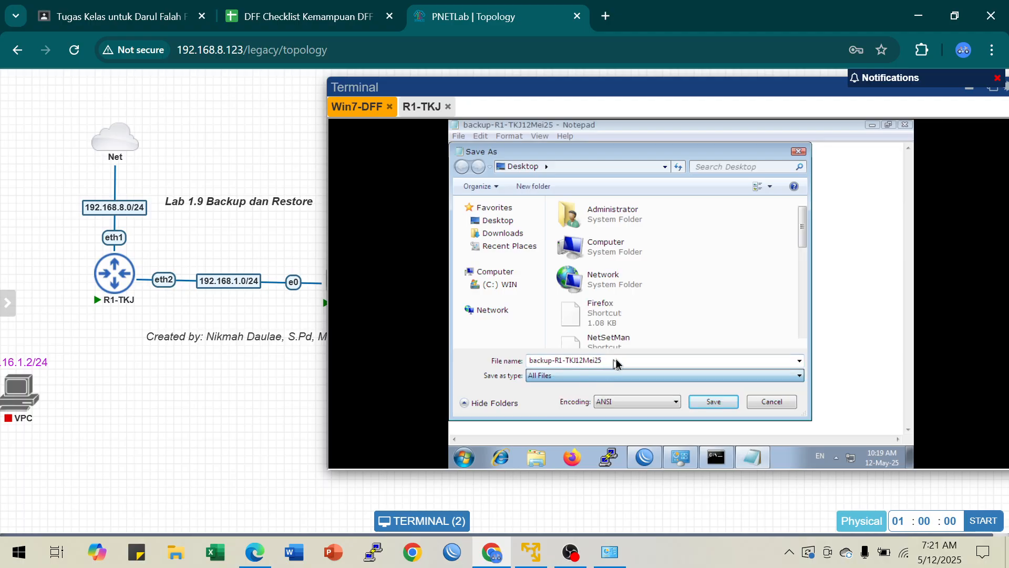
double_click(617, 362)
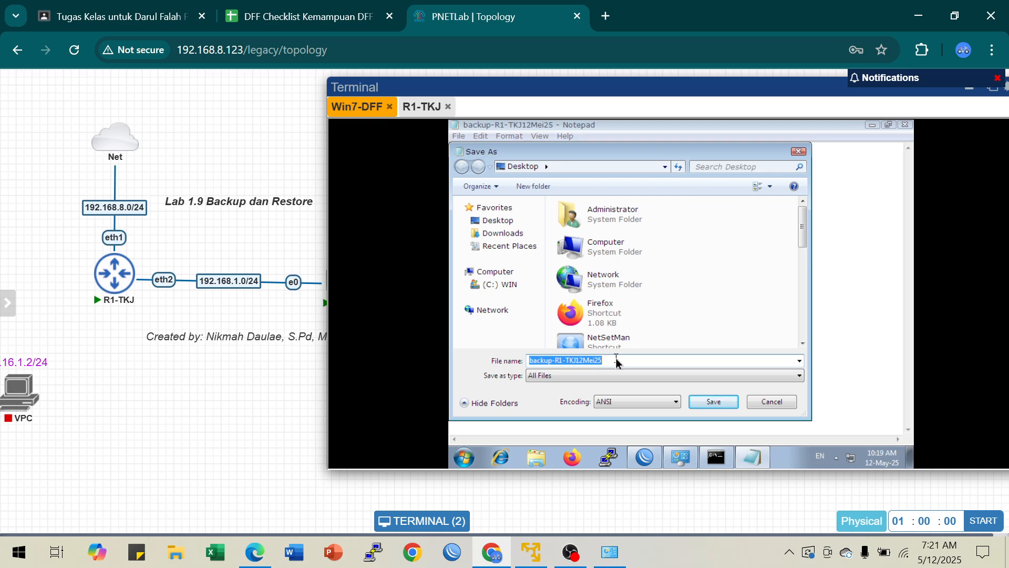
type("Backup baru.rsc")
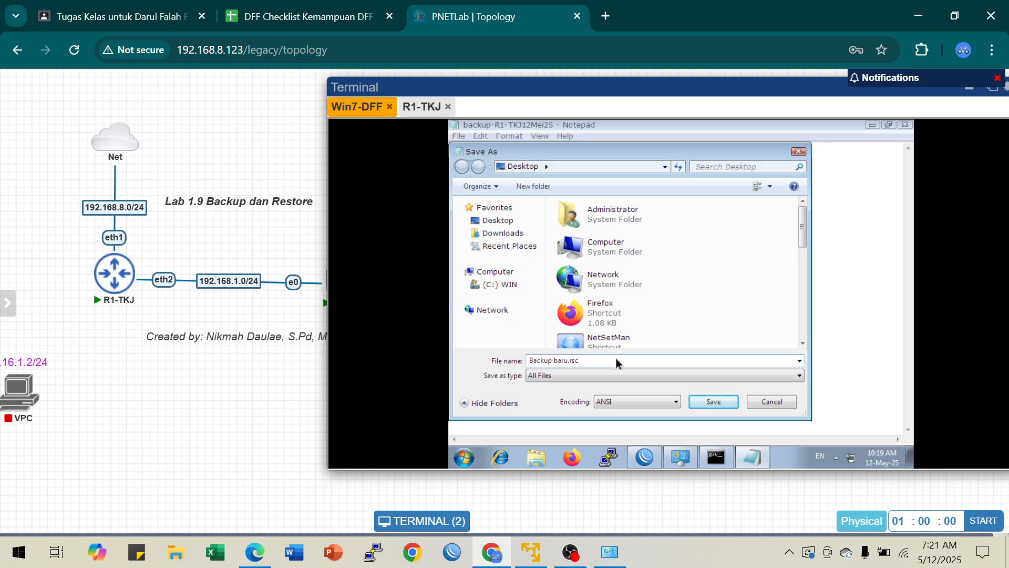
left_click(710, 403)
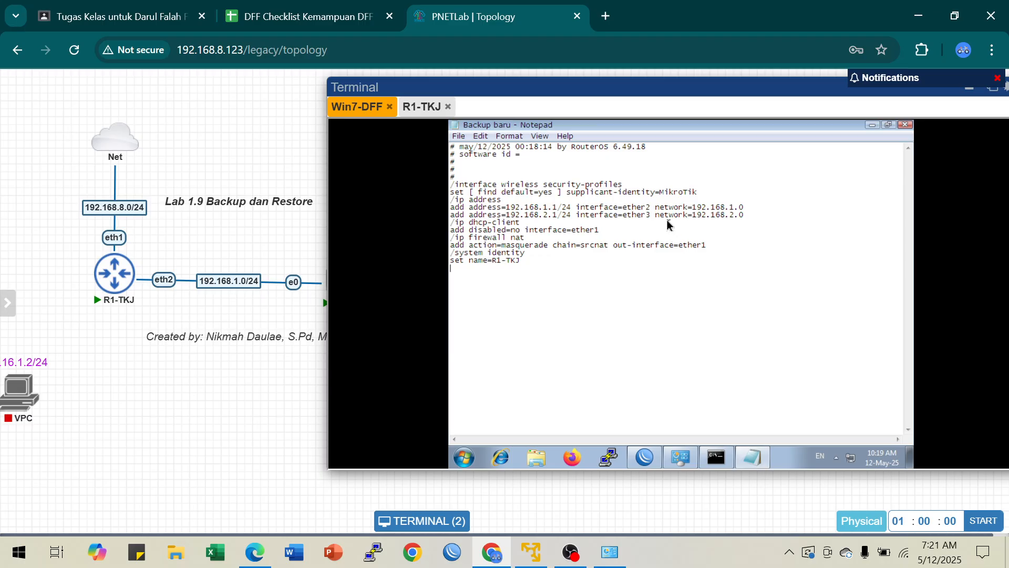
left_click(905, 125)
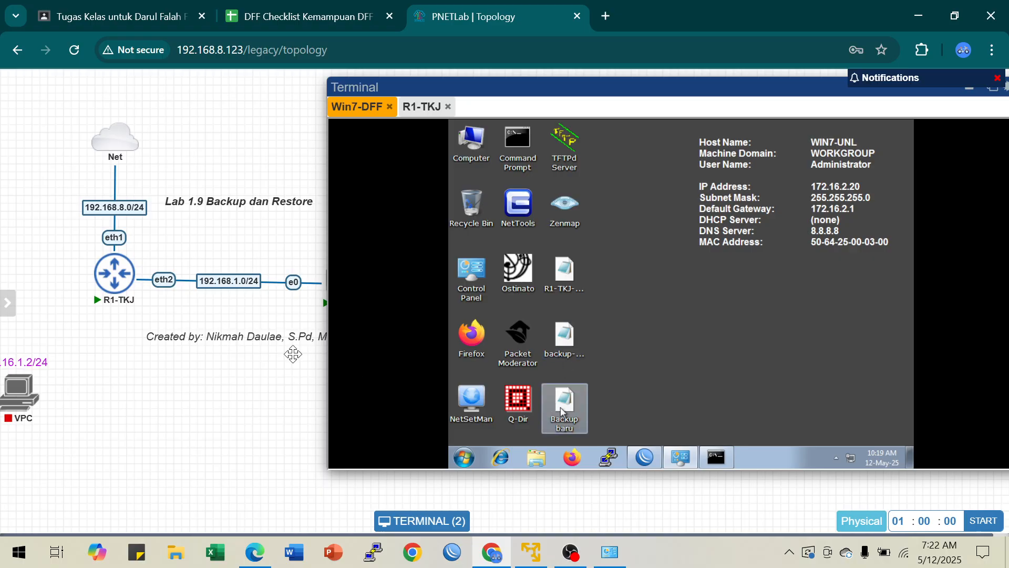
Step: Restore the WinBox window and upload Backup baru.rsc from the desktop to the router's file list
mouse_move(134, 286)
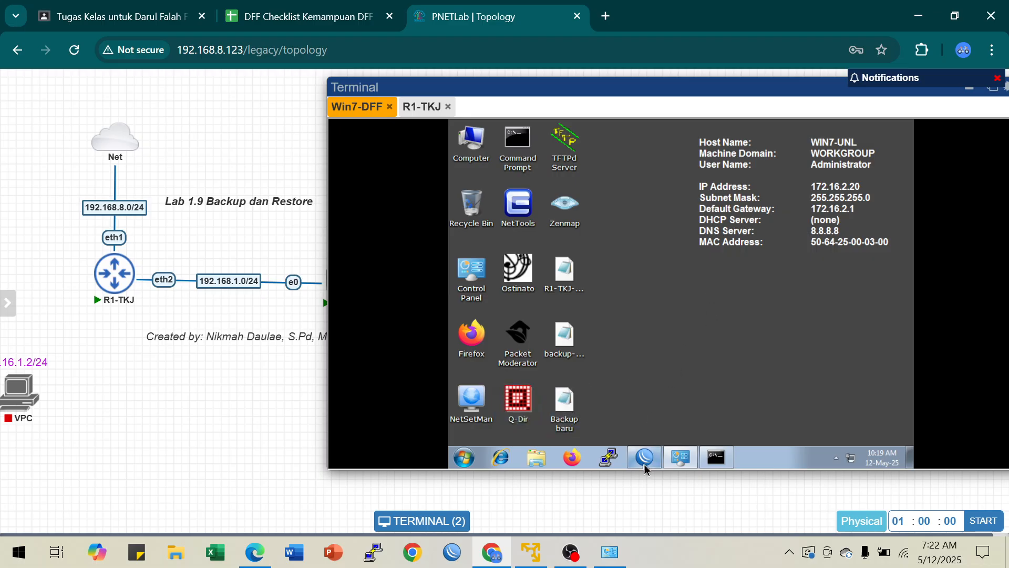
mouse_move(645, 461)
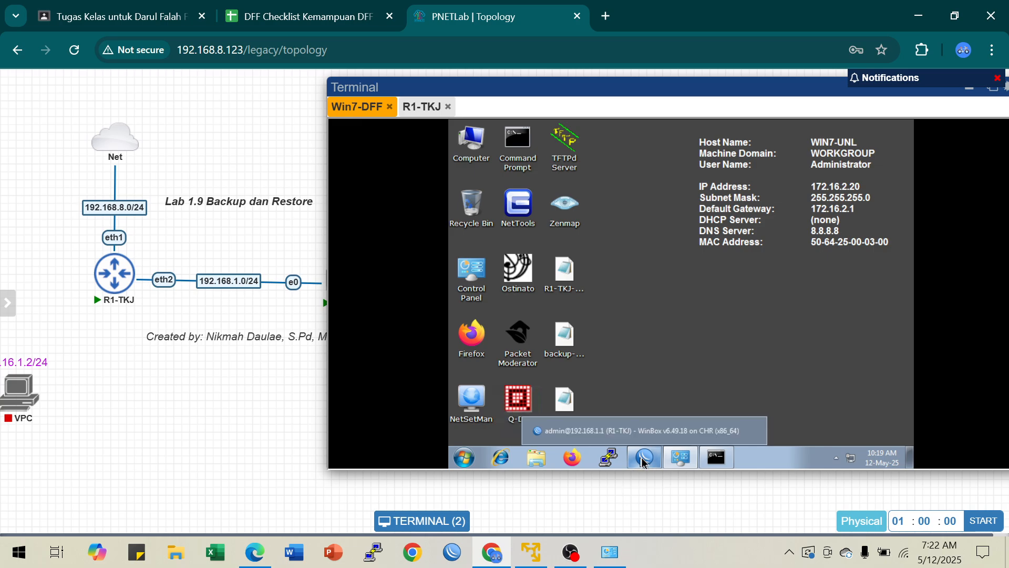
left_click(644, 460)
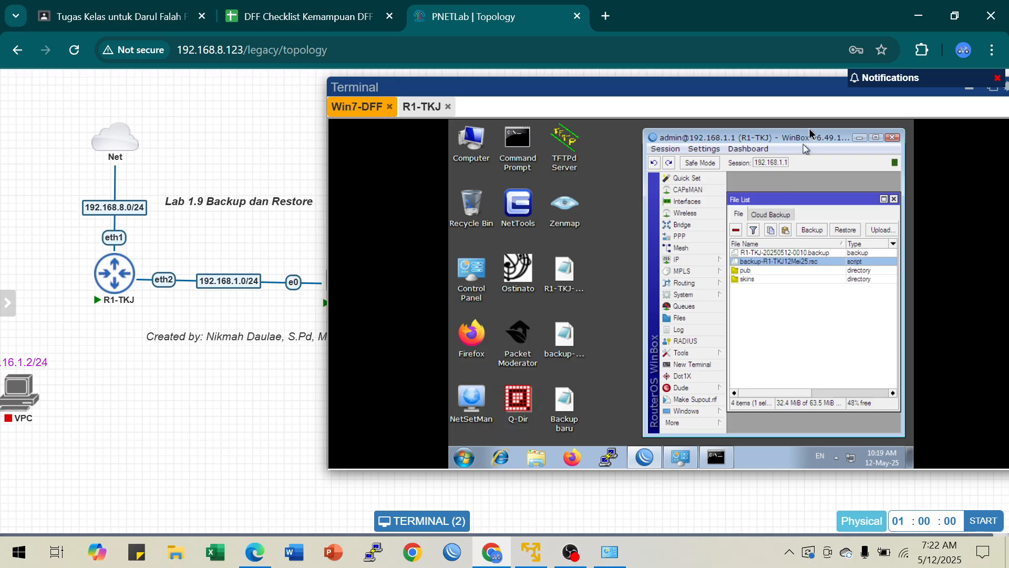
left_click_drag(818, 142, 788, 146)
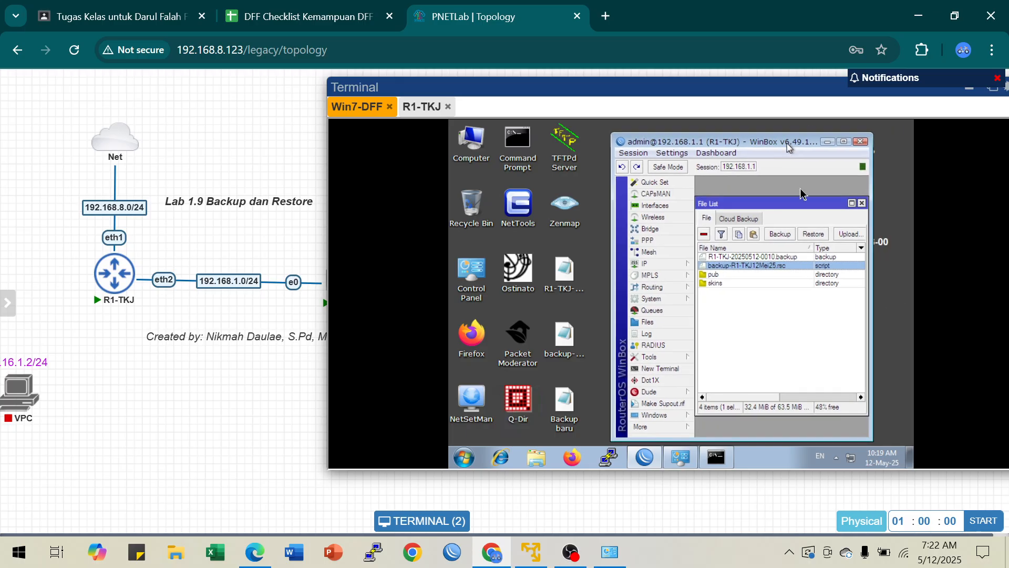
left_click(840, 236)
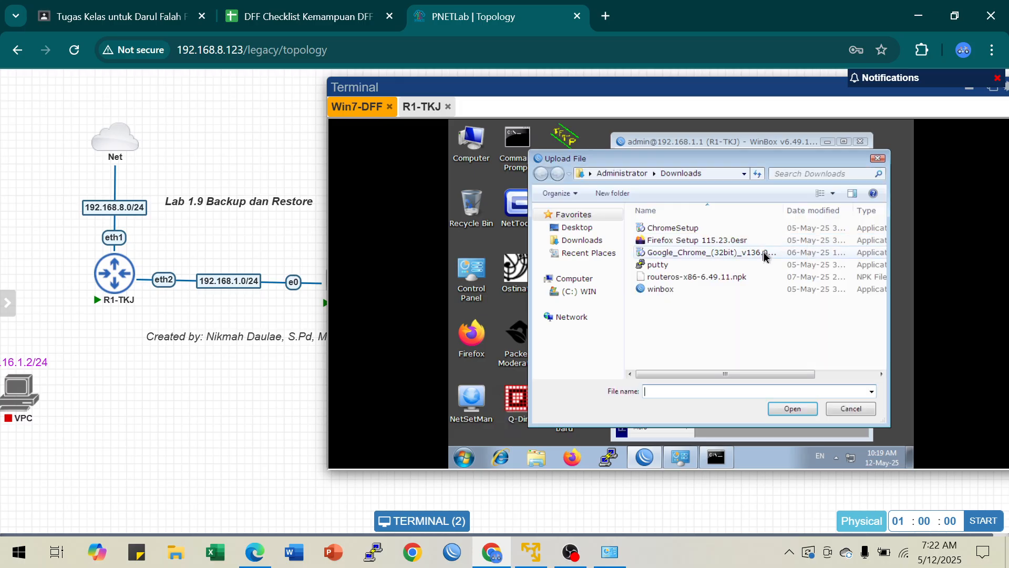
left_click(576, 227)
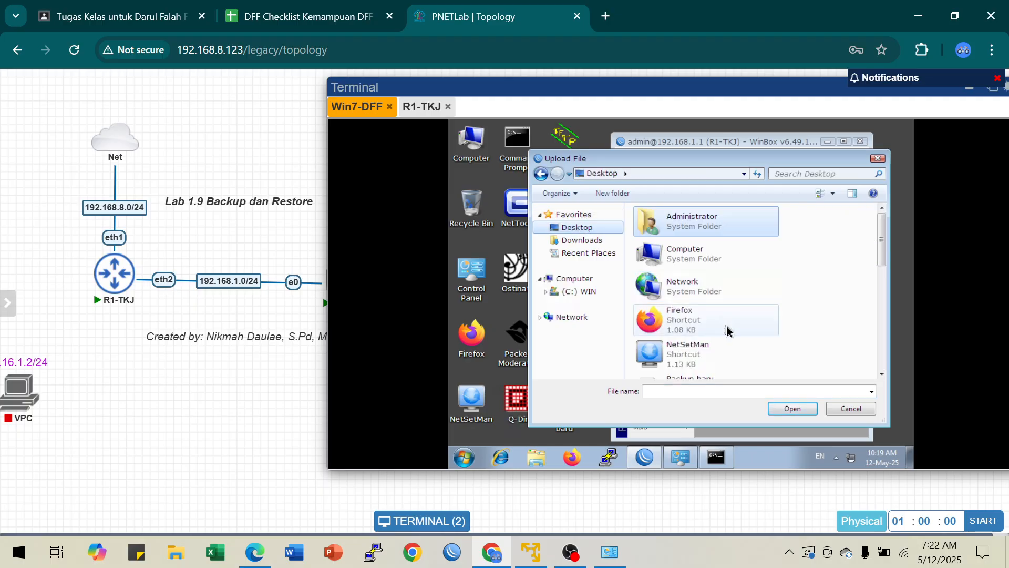
left_click_drag(883, 244, 884, 282)
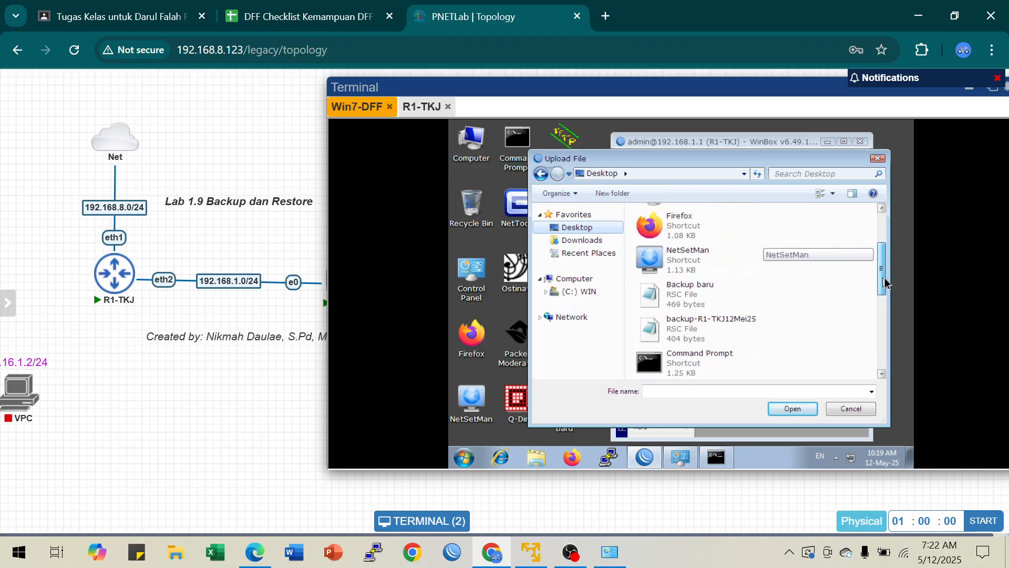
left_click(693, 297)
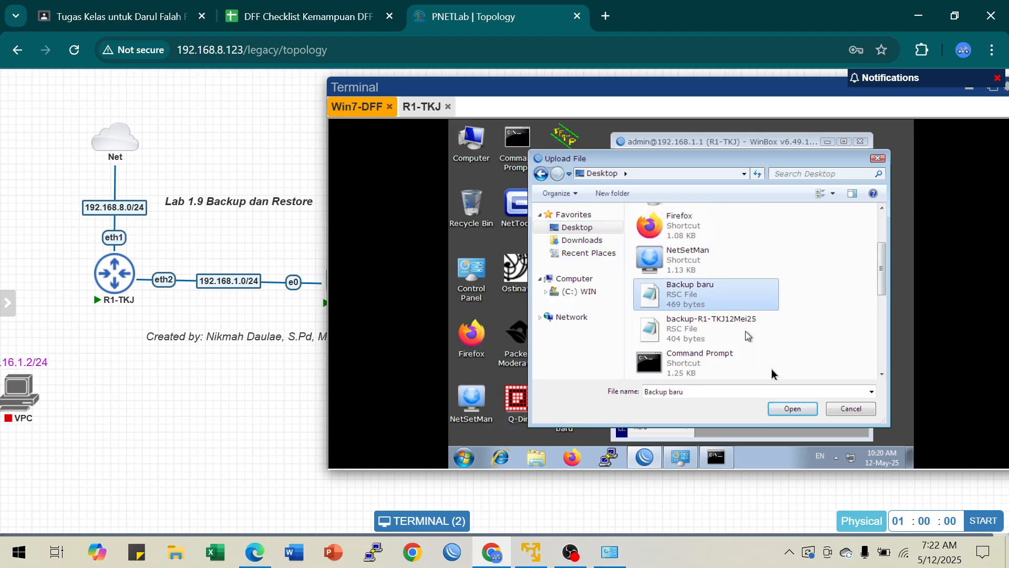
left_click(794, 410)
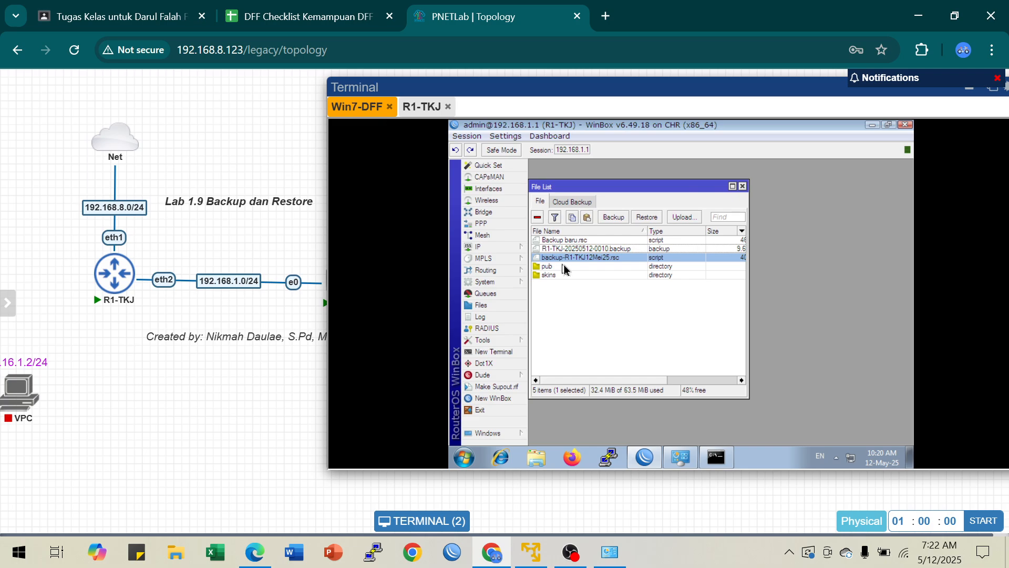
Step: Delete backup-R1-TKJ12Mei25.rsc from the router's files and close the file list
left_click(584, 242)
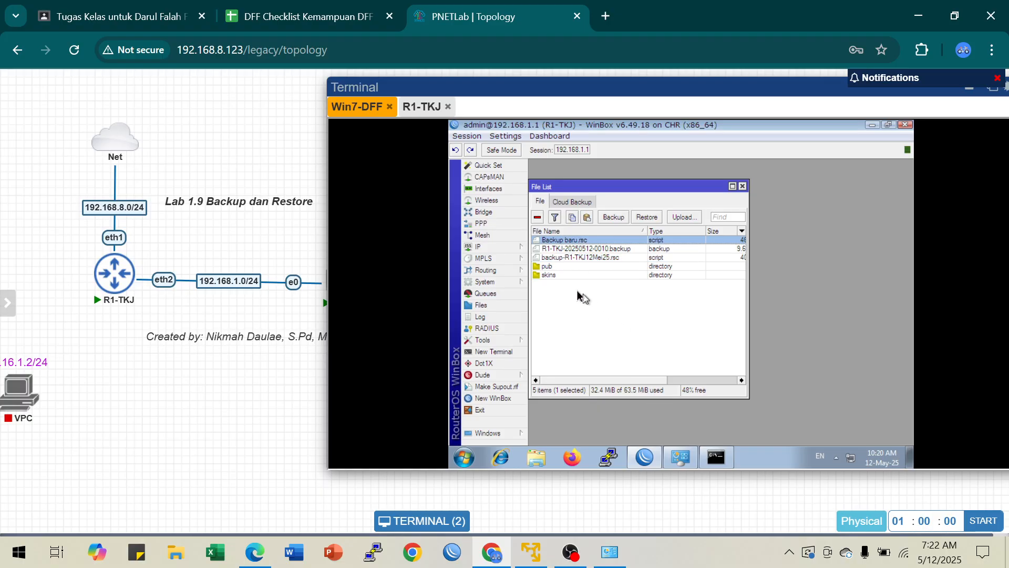
left_click(595, 258)
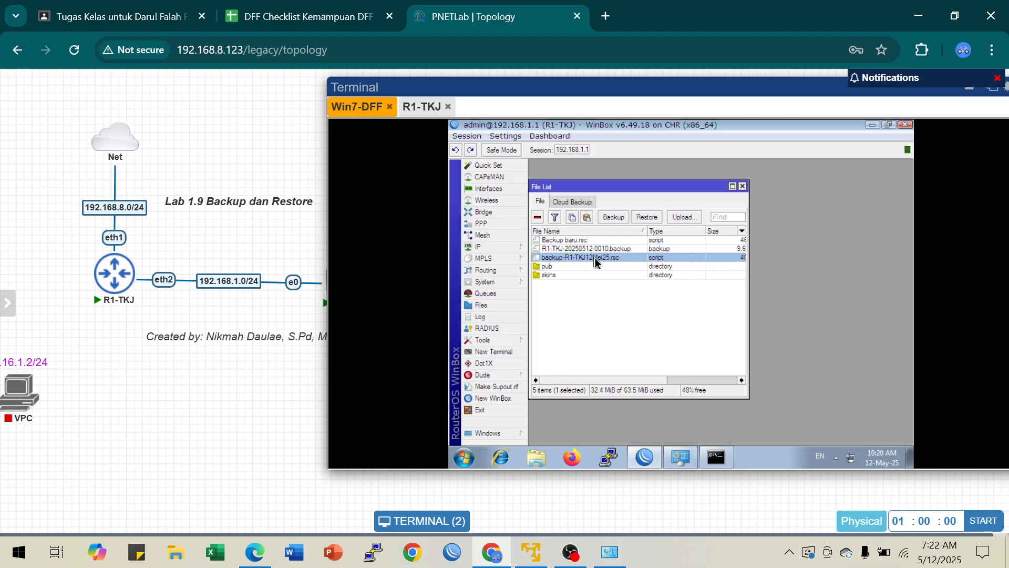
left_click(537, 218)
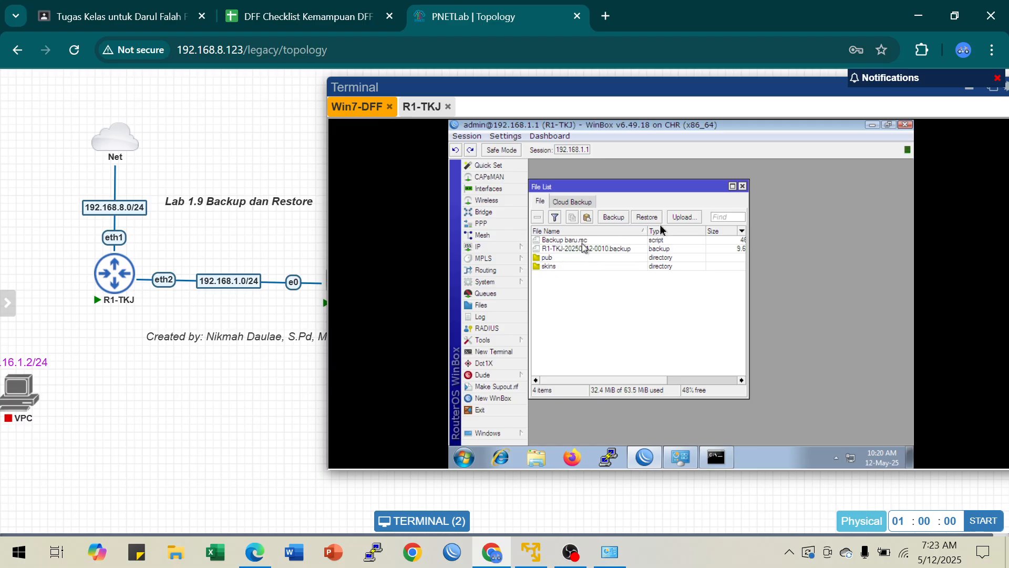
left_click(743, 186)
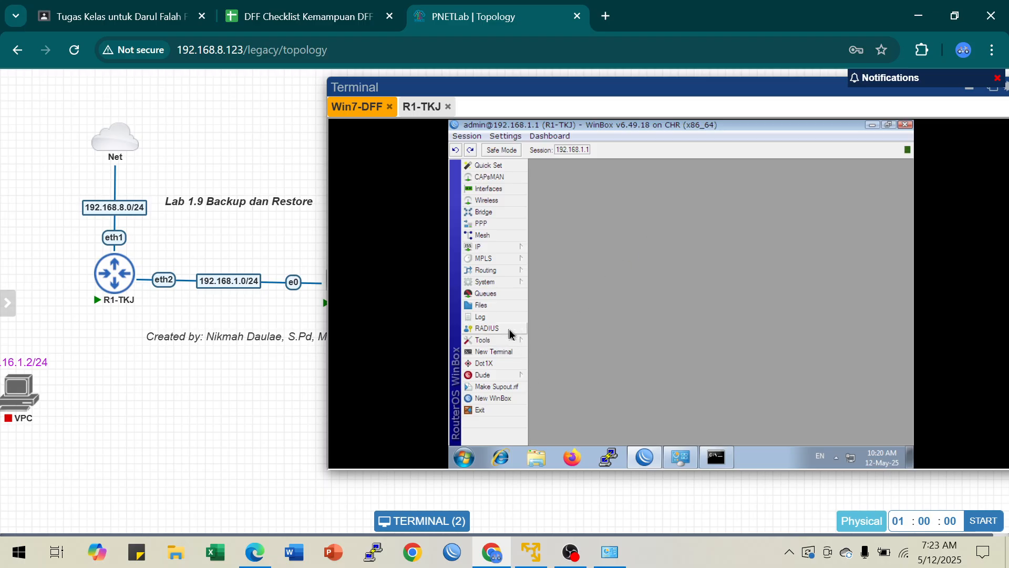
Step: Reset the router from the R1-TKJ console with system reset-configuration no-defaults=yes, and confirm the reset
left_click(421, 106)
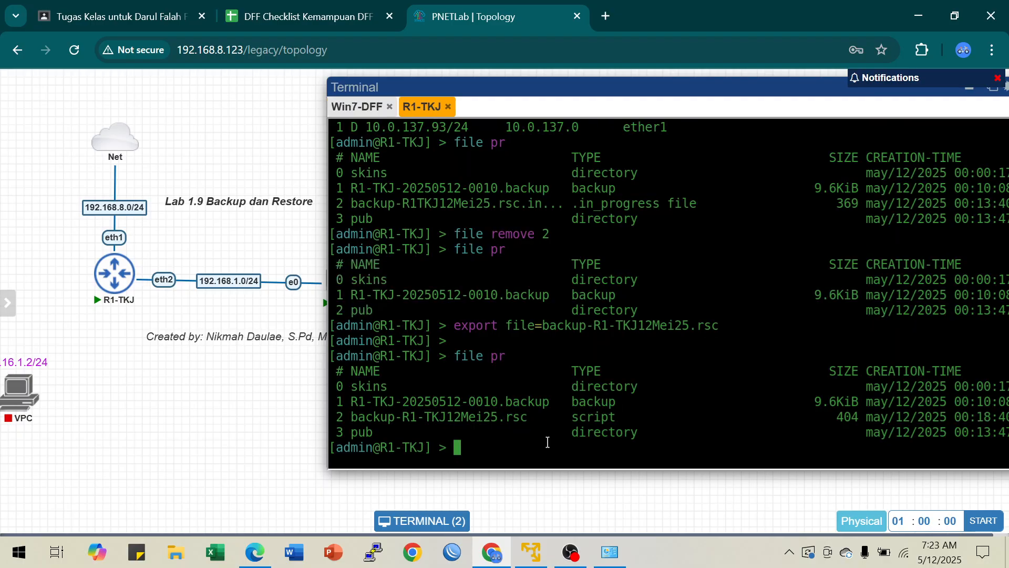
type("system reset")
key("Tab")
type("n")
key("Tab")
type("yes")
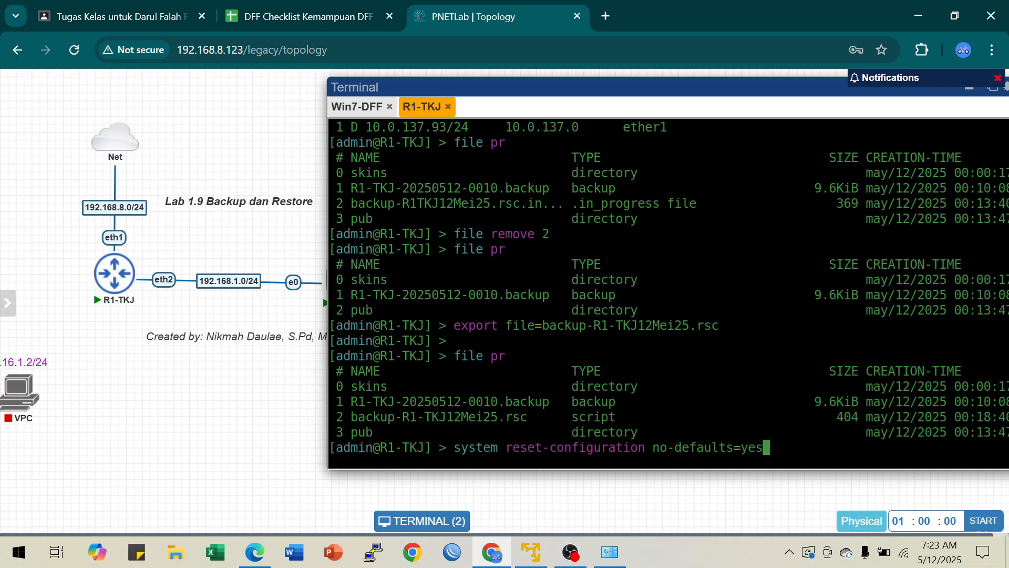
key("Return")
type("y")
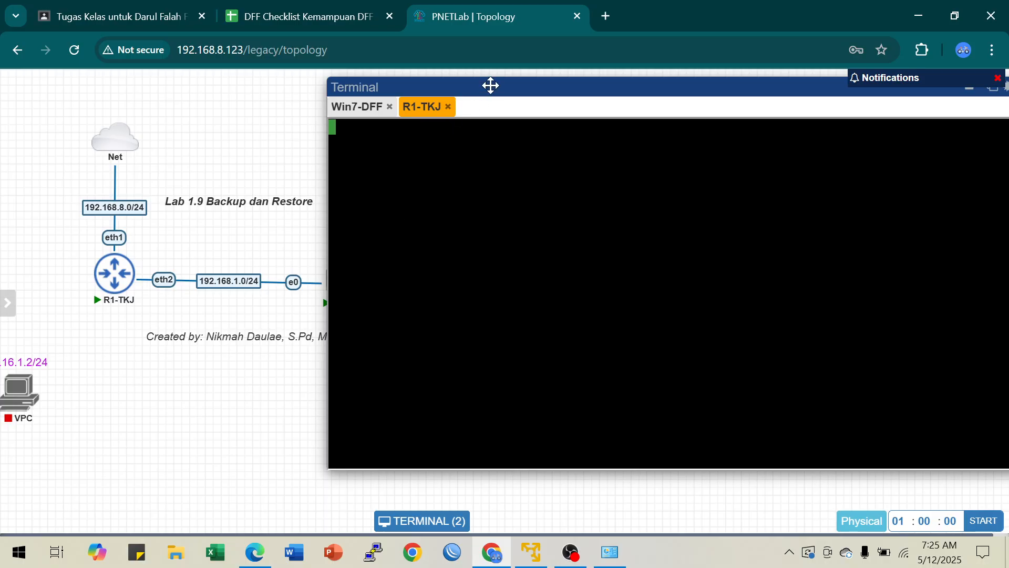
Step: Close the blank R1-TKJ console session and reopen it from the router node in the topology
mouse_move(491, 86)
left_mouse_down()
mouse_move(541, 92)
mouse_move(484, 81)
left_mouse_up()
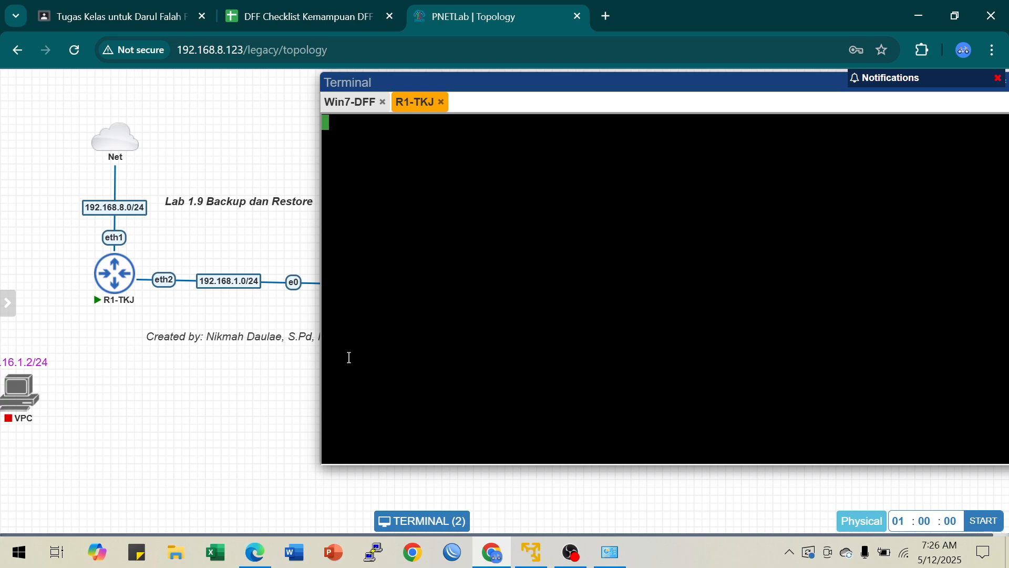
left_click_drag(524, 279, 529, 280)
mouse_move(115, 277)
left_click(441, 102)
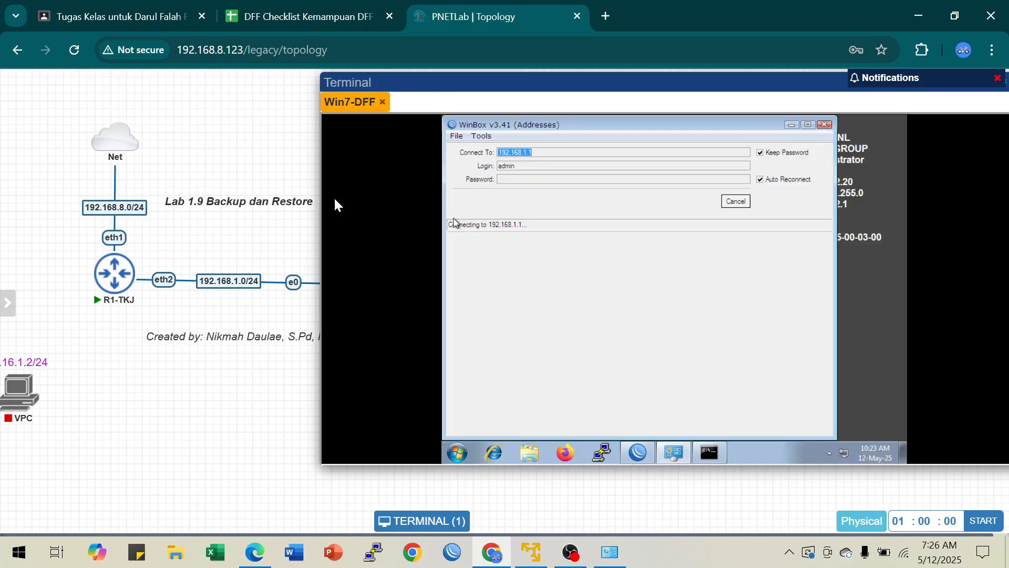
left_click(115, 279)
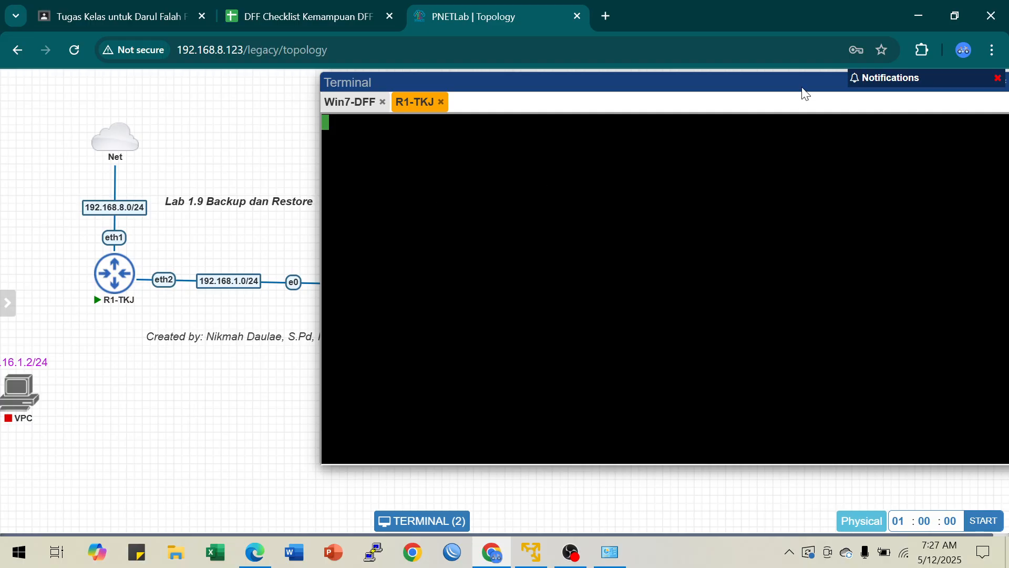
Step: Log in to the reset router's console as admin with an empty password and decline to view the software license
left_click(917, 19)
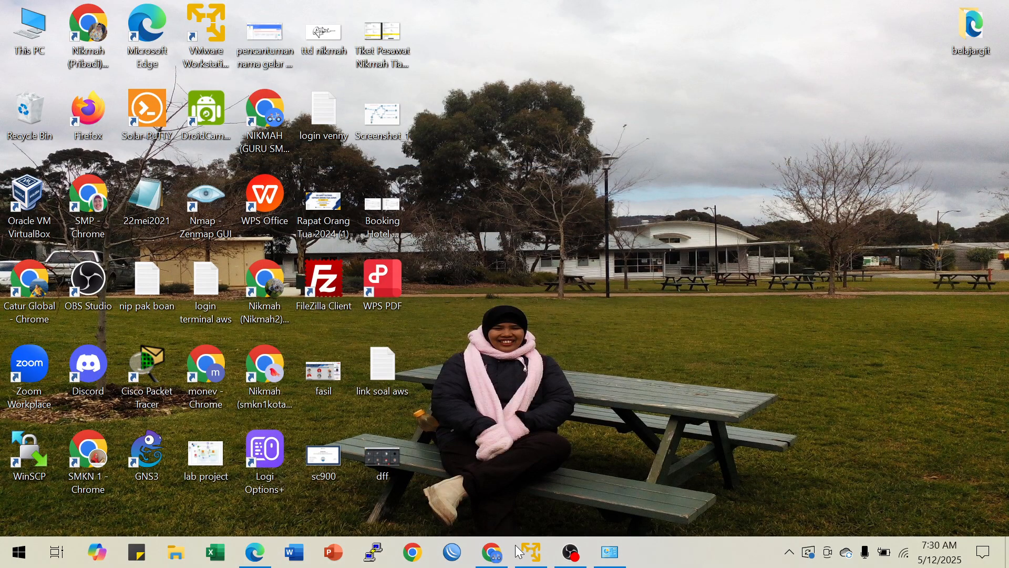
left_click(491, 552)
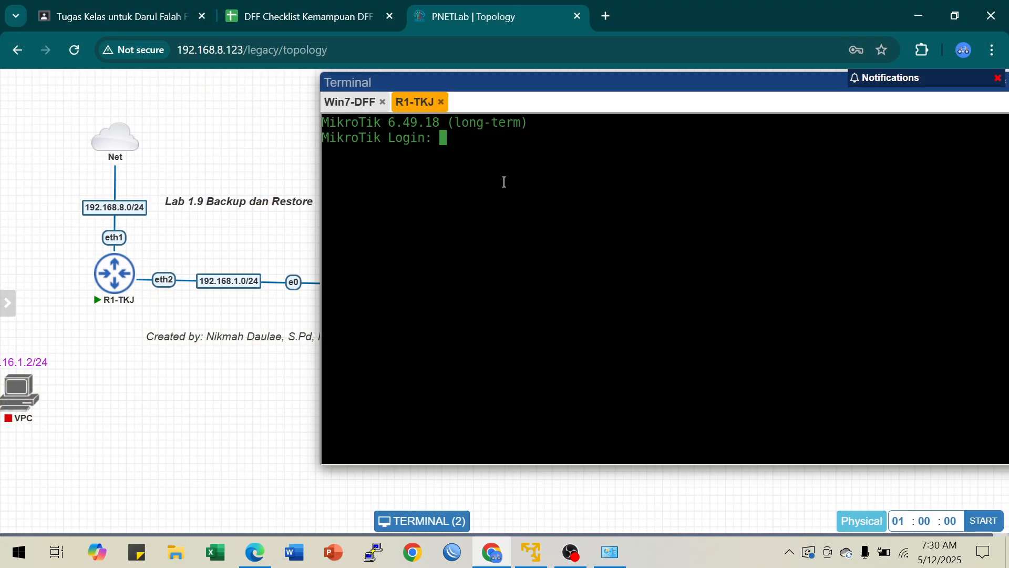
type("adm")
type("in")
key("Return")
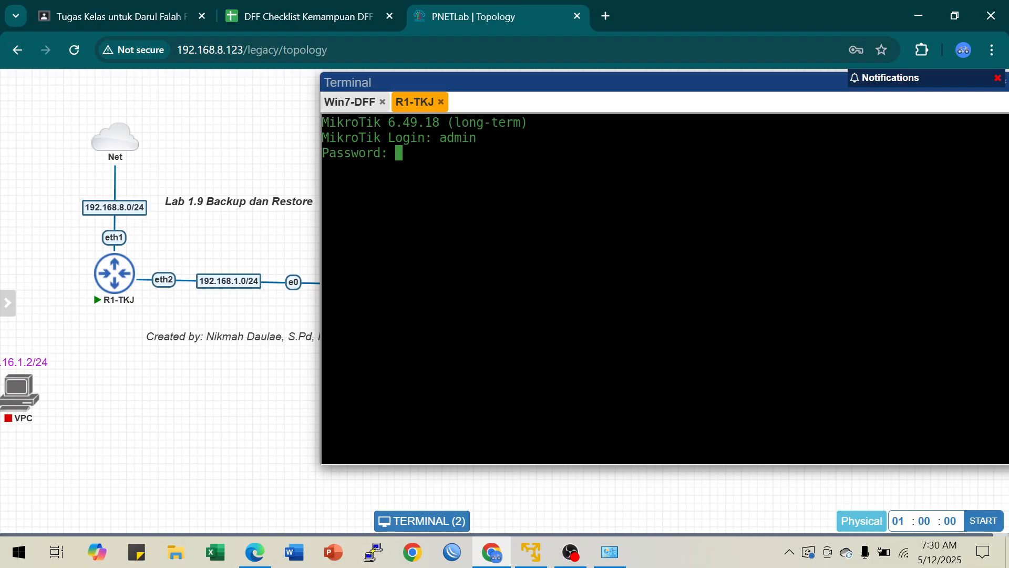
key("Return")
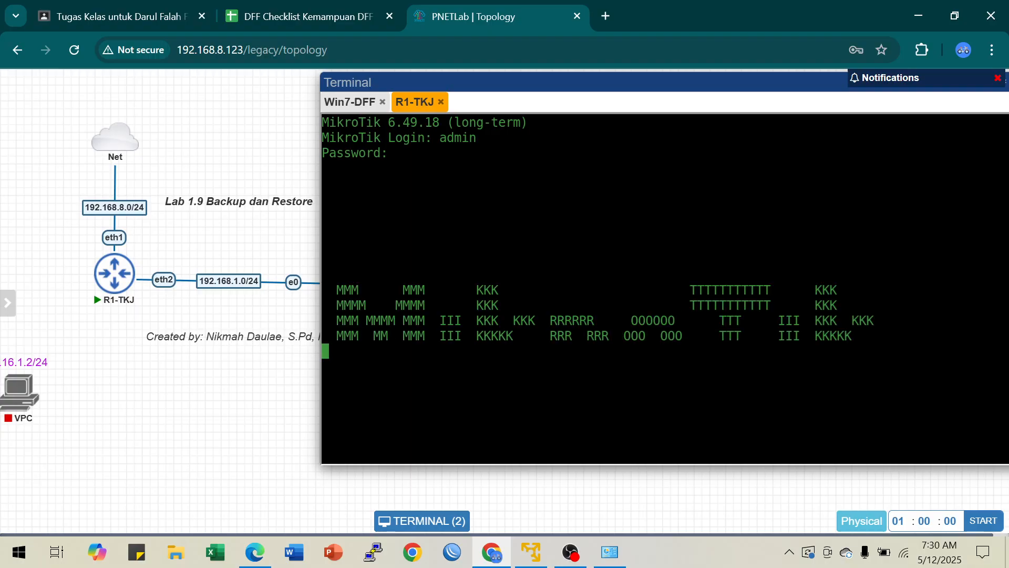
type("n")
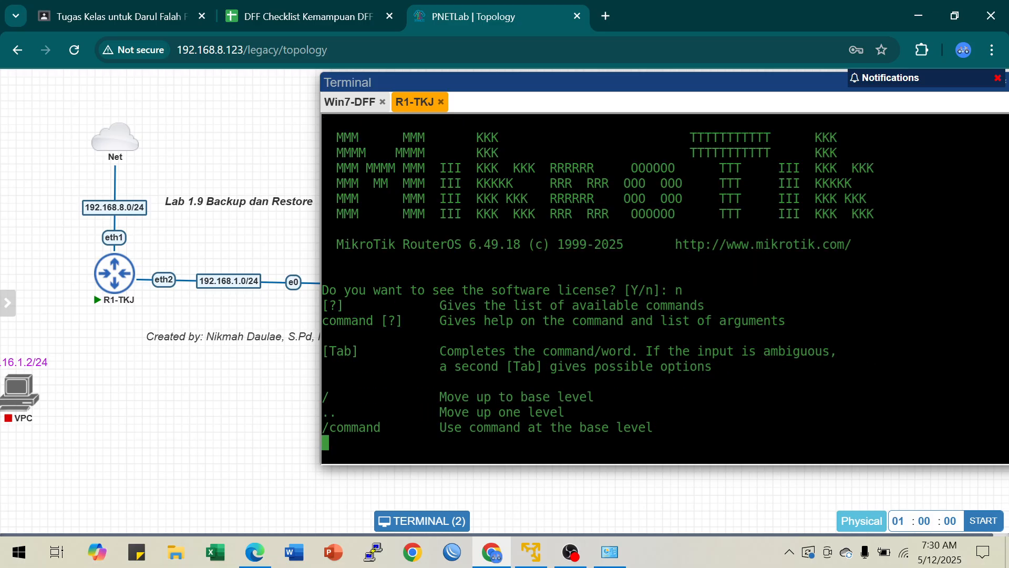
Step: Interrupt the initial console prompt and print the reset router's IP addresses with ip address print
key("ctrl+c")
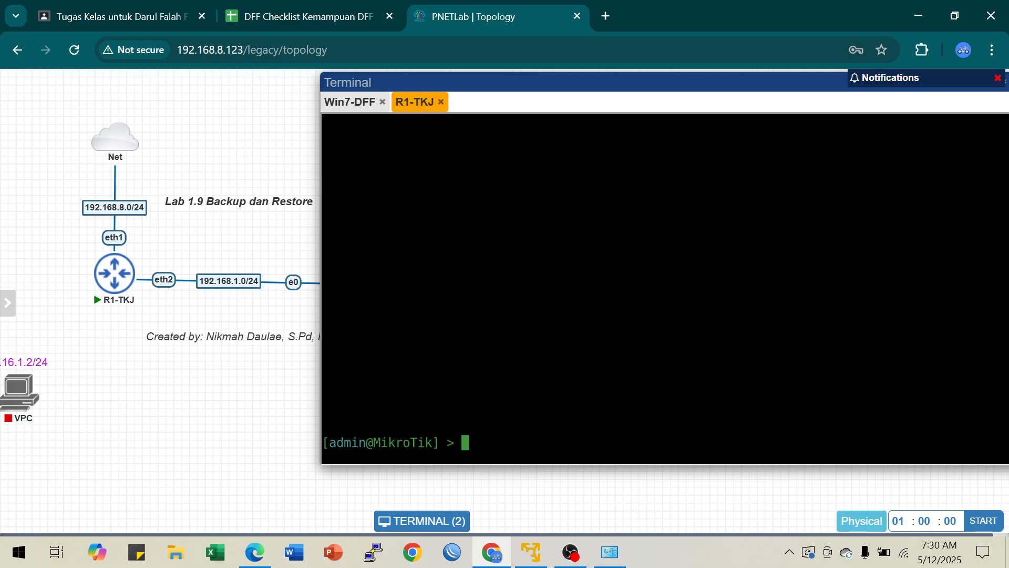
type("u")
key("BackSpace")
type("ip address pr")
key("Return")
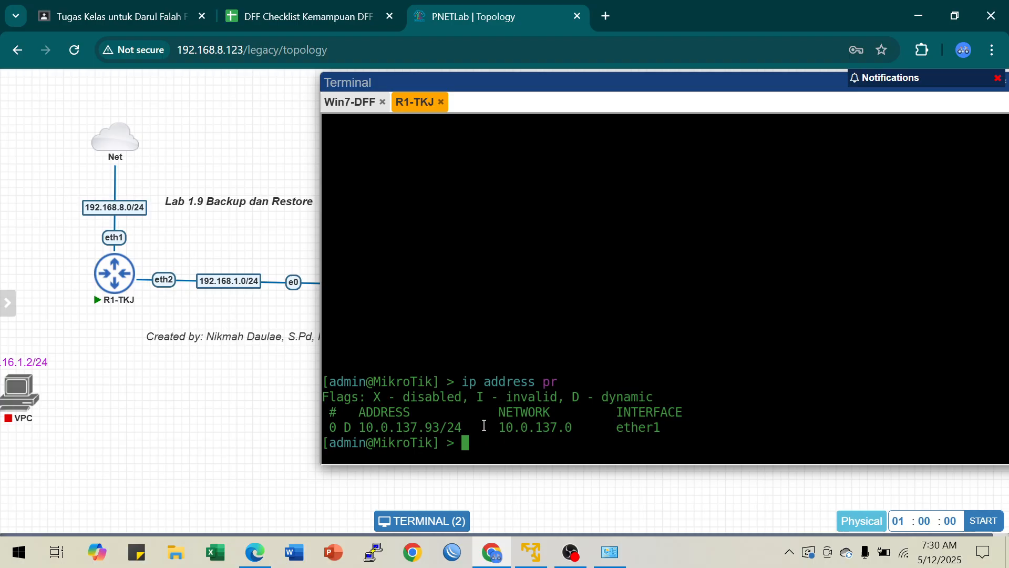
left_click_drag(457, 384, 580, 386)
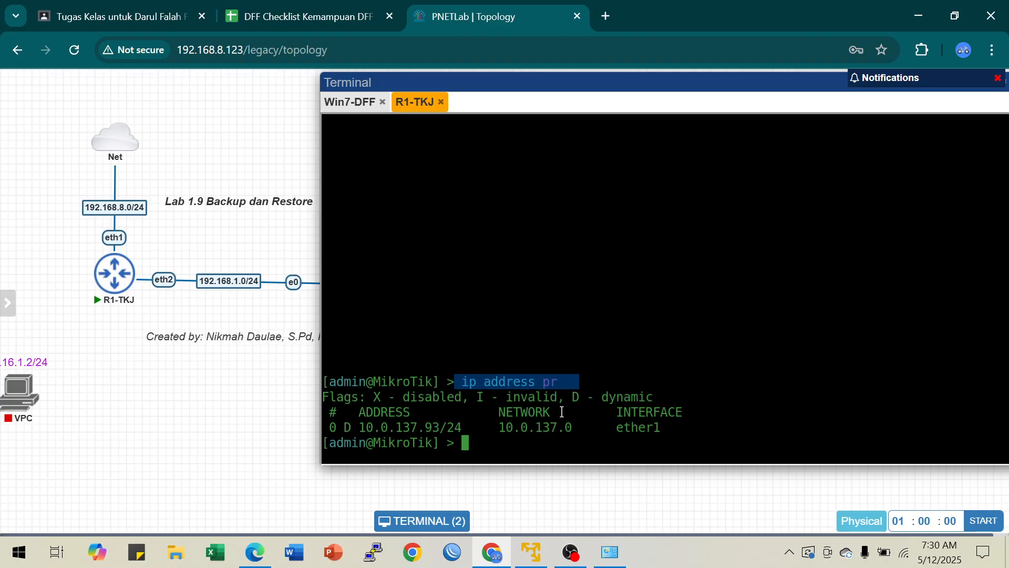
left_click(570, 400)
key("Return")
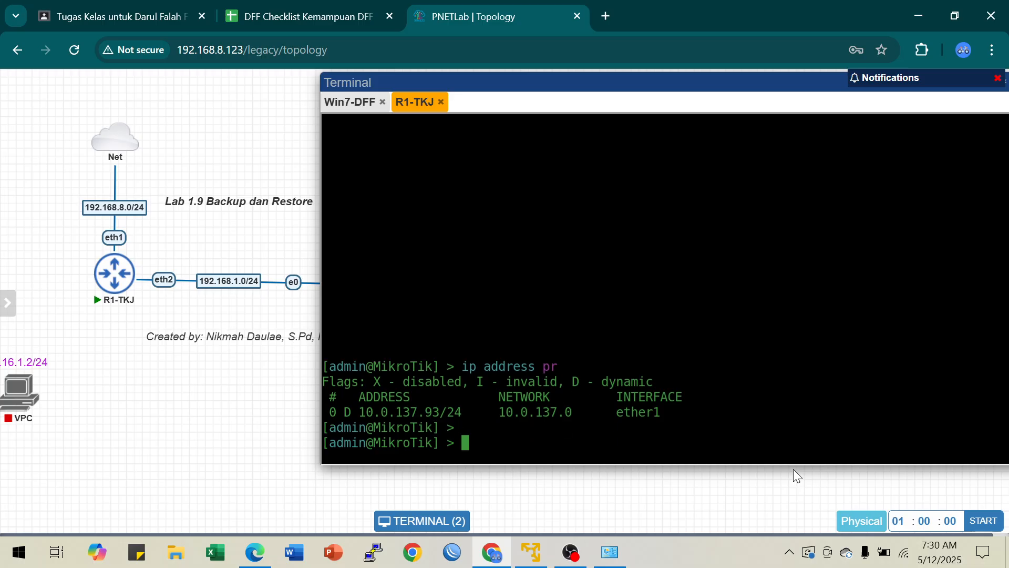
Step: Print the router's DHCP client entries with ip dhcp-client print
key("Return")
type("ip ")
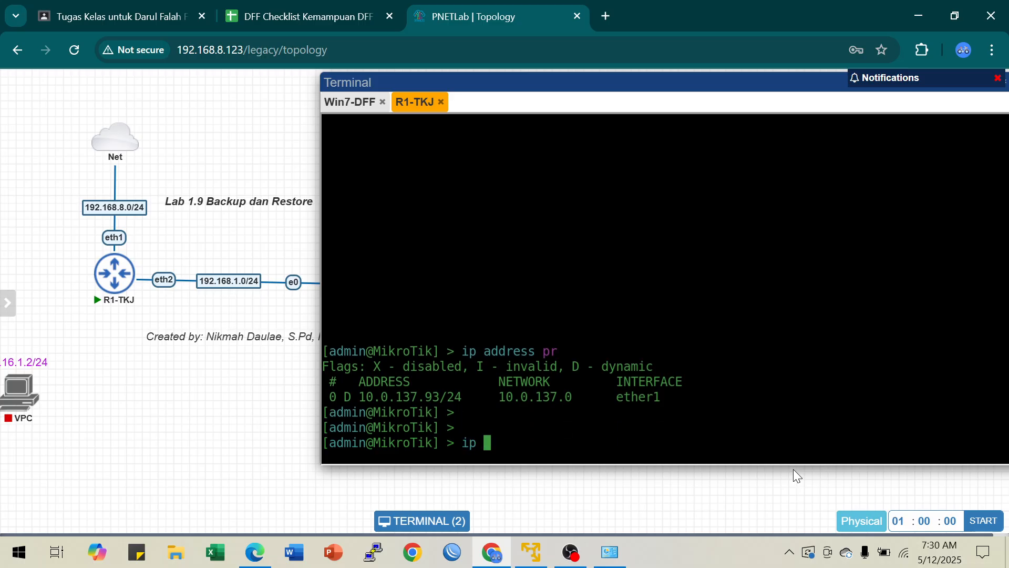
type("dhcp-client pr")
key("Return")
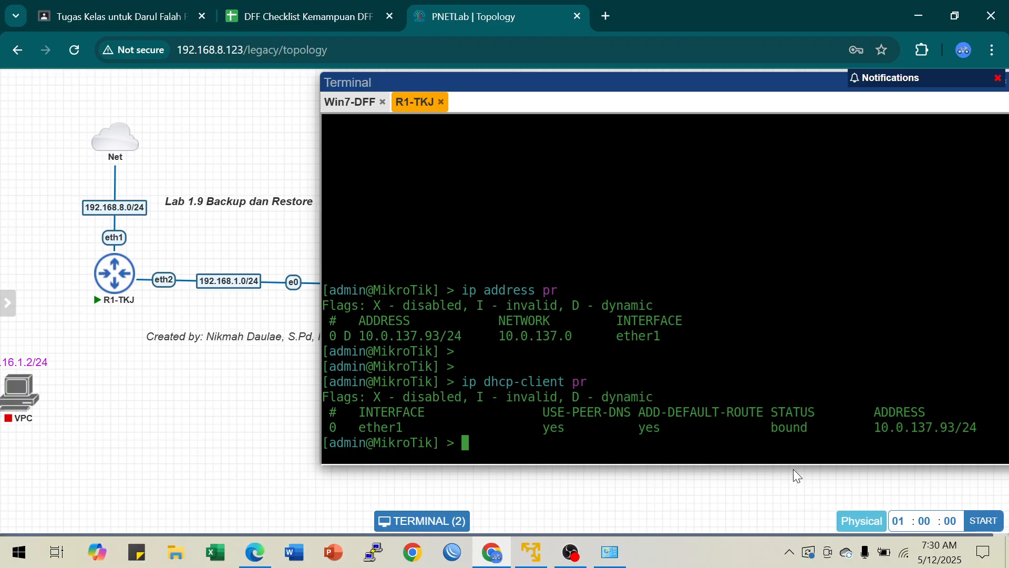
Step: Remove DHCP client entry 0 on ether1 from the router
key("Up")
key("BackSpace")
key("BackSpace")
type("remove 0")
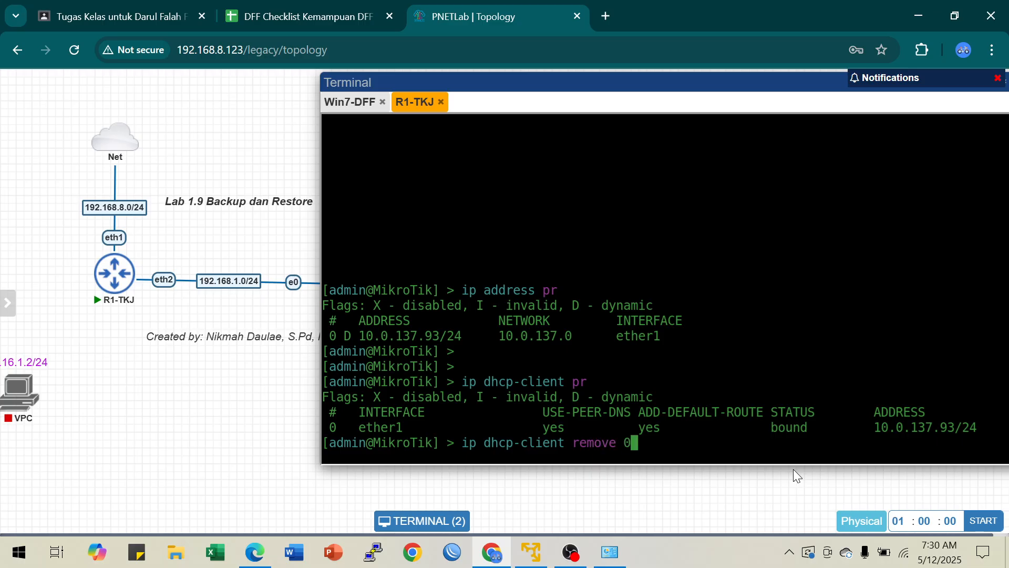
key("Return")
key("Return")
key("Return")
Step: Print the router's IP addresses again to check them without the DHCP client
type("ip address pr")
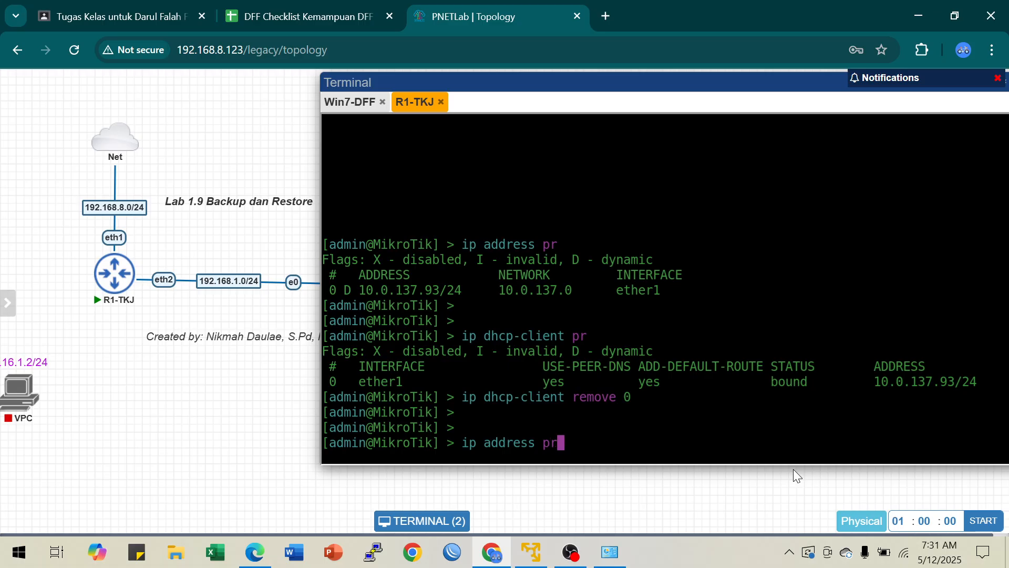
key("Return")
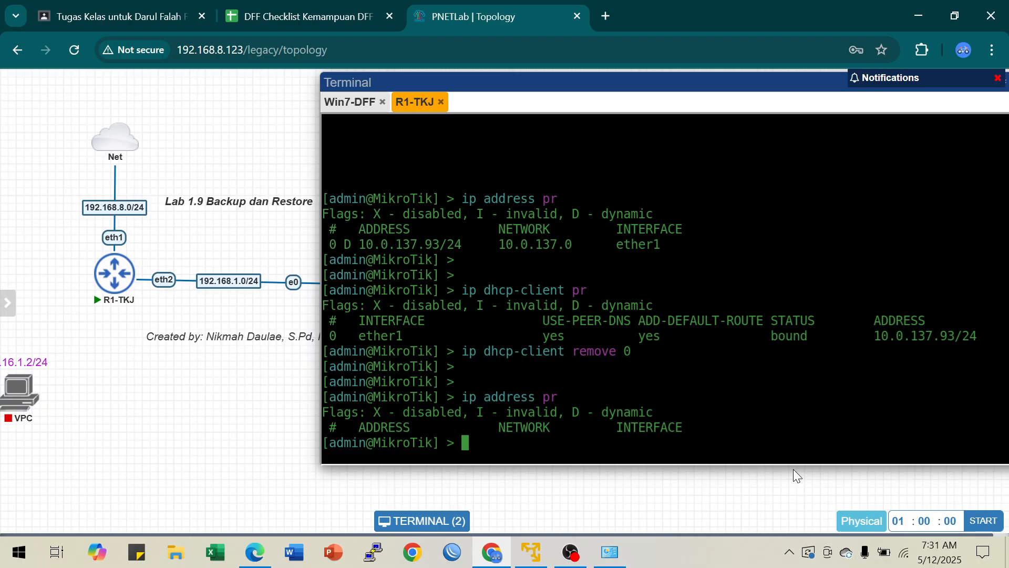
Step: List the router's files and compare the types of the R1-TKJ-20250512-0010.backup and Backup baru.rsc entries
key("Return")
key("Return")
type("file pr")
key("Return")
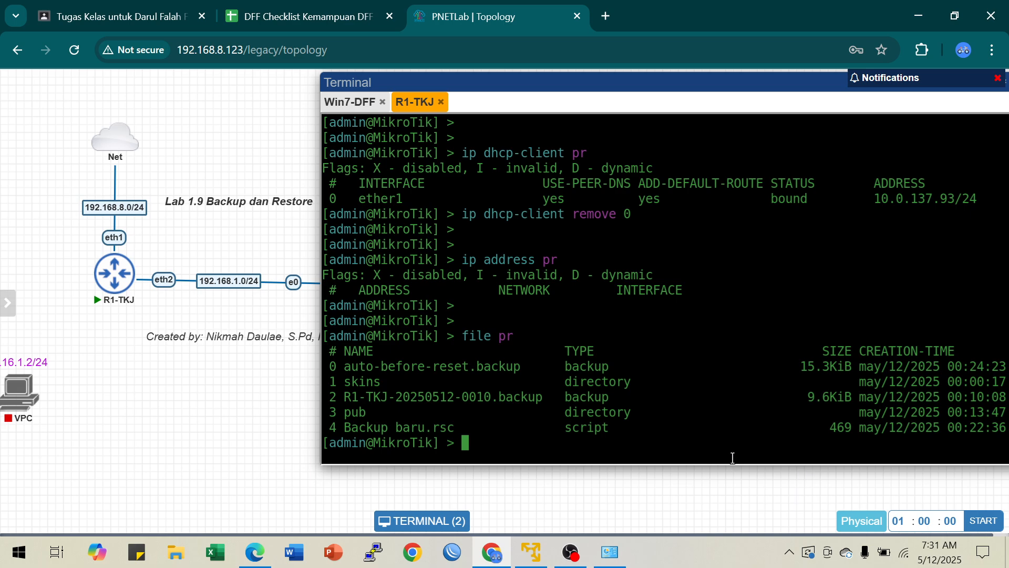
left_click_drag(345, 428, 632, 429)
left_click(630, 427)
left_click_drag(345, 398, 613, 399)
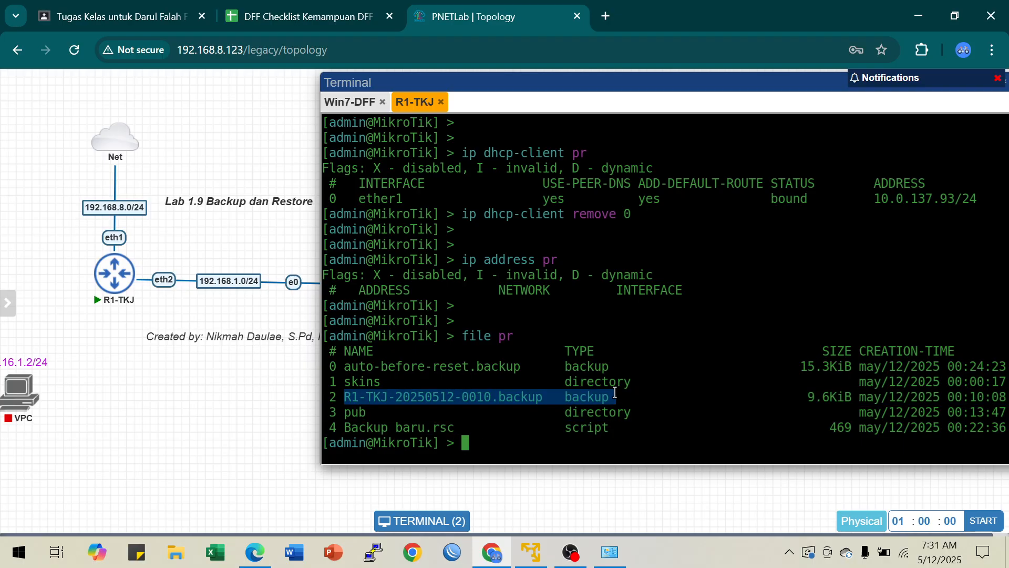
left_click(609, 400)
left_click_drag(343, 430, 656, 430)
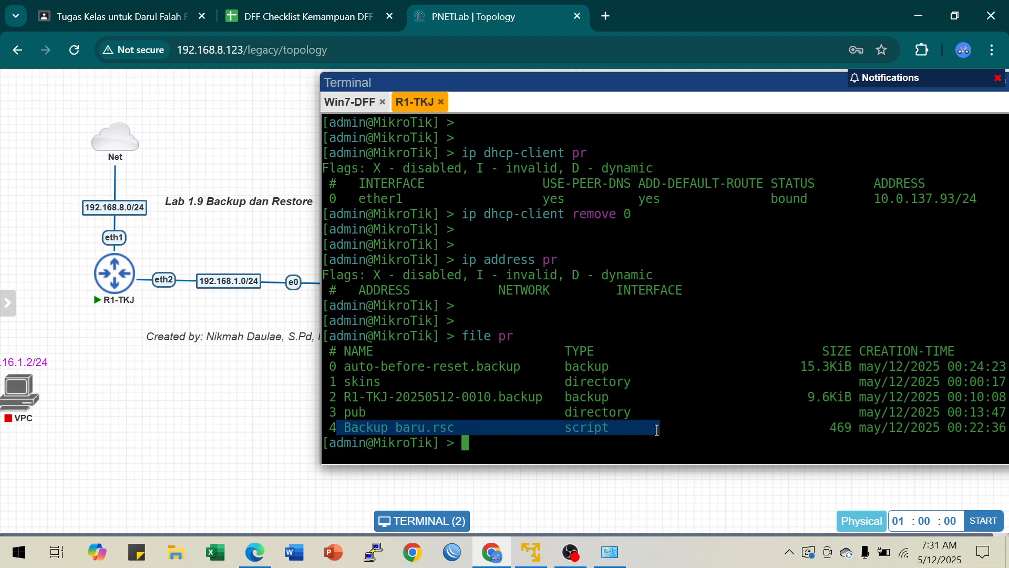
left_click(591, 427)
left_click_drag(340, 424, 606, 427)
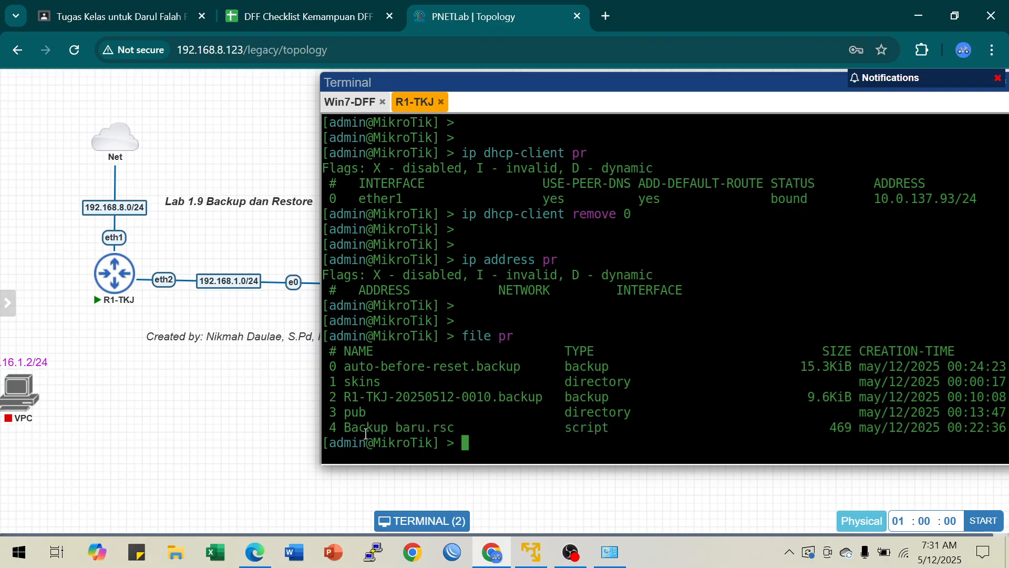
left_click_drag(345, 430, 525, 435)
left_click(514, 442)
Step: Print the router's IP address list once more to check it before importing a configuration
type("ip a")
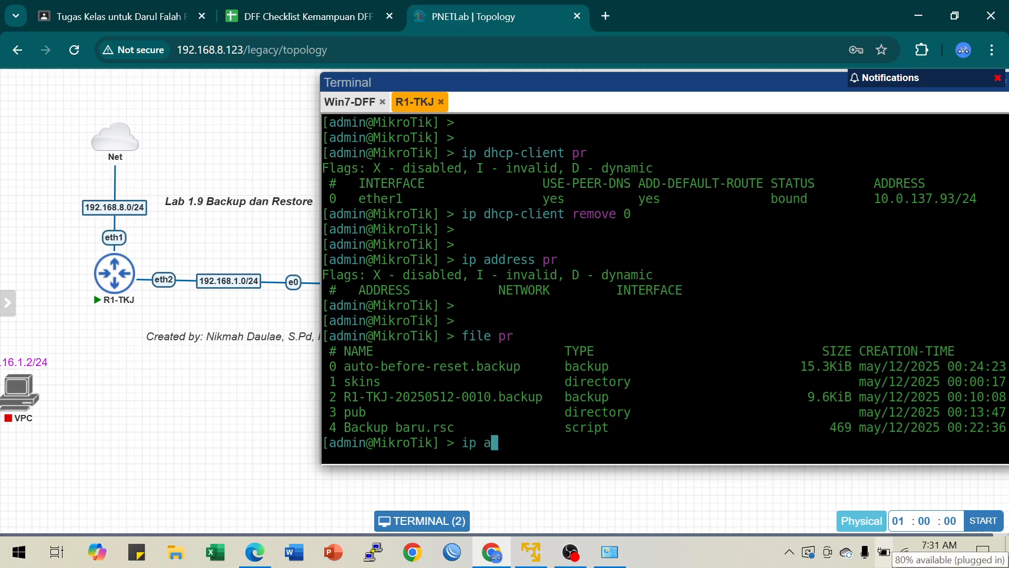
type("ddress pr")
key("Return")
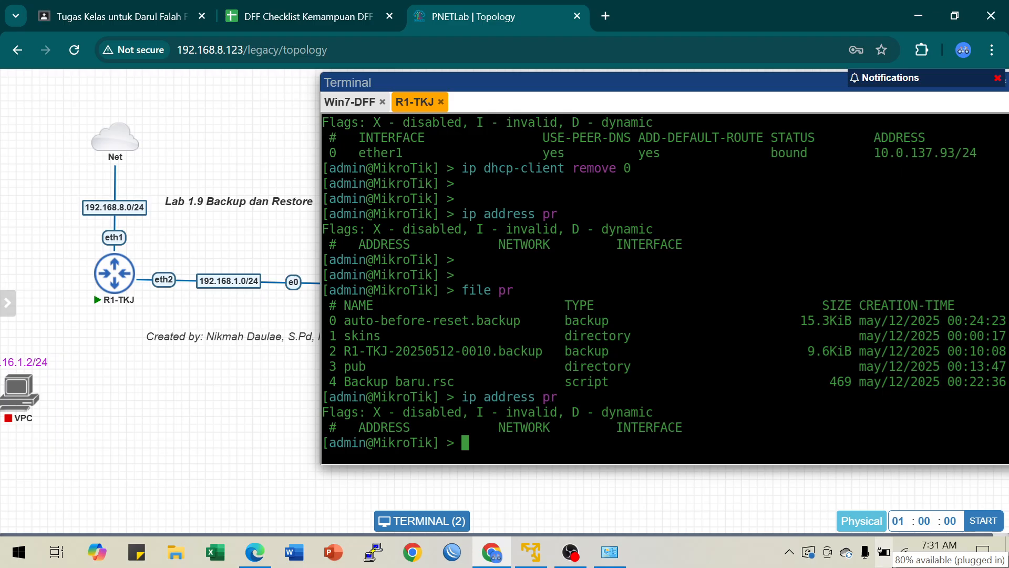
Step: Restore the configuration by importing the script file "Backup baru.rsc" in the router console
left_click_drag(343, 383, 600, 377)
left_click(601, 376)
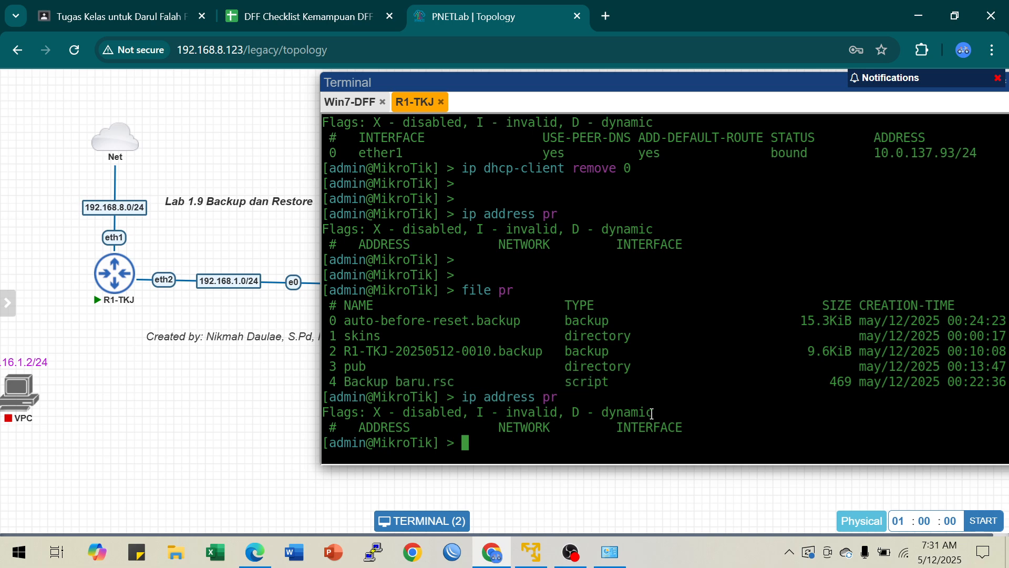
type("import file-name=")
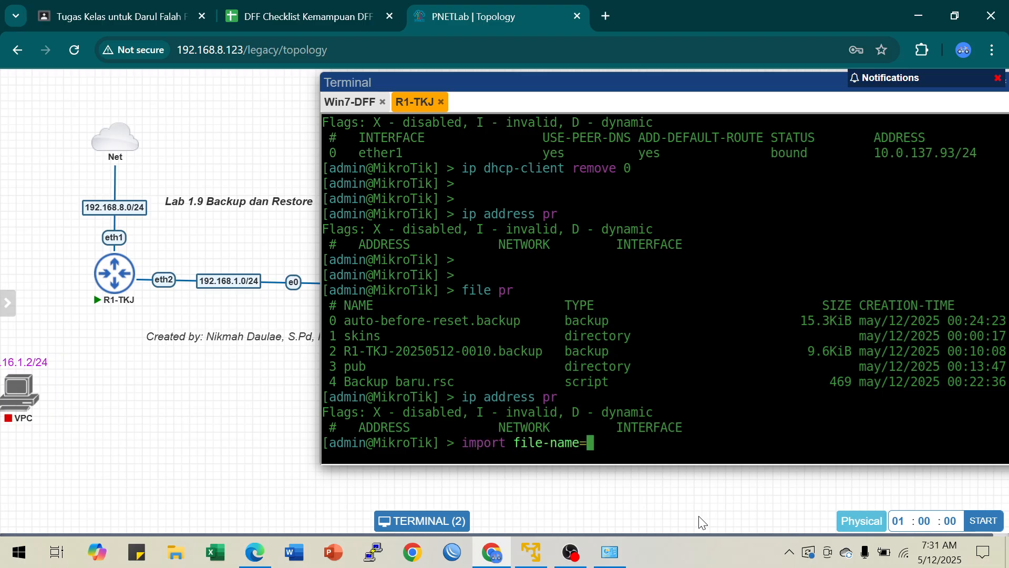
type("\"Ba")
key("Tab")
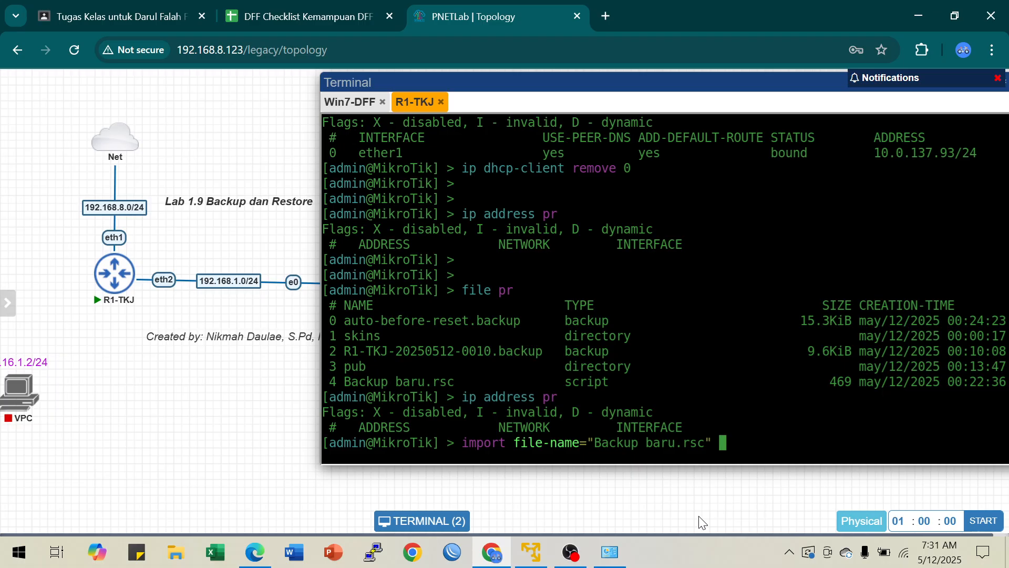
key("Return")
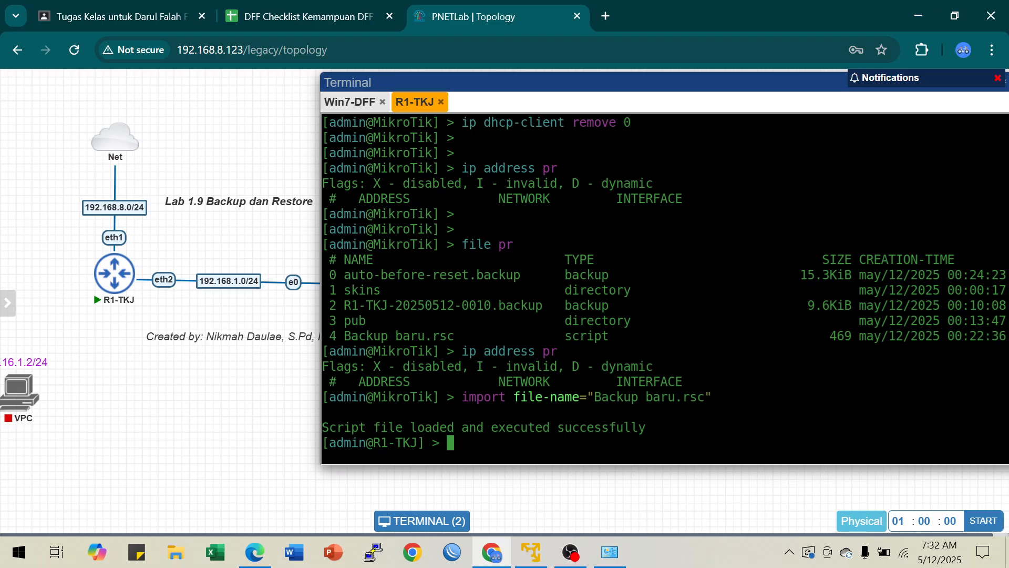
Step: Compare the console hostname before and after the import, and print the restored router's IP addresses
left_click_drag(374, 397, 440, 397)
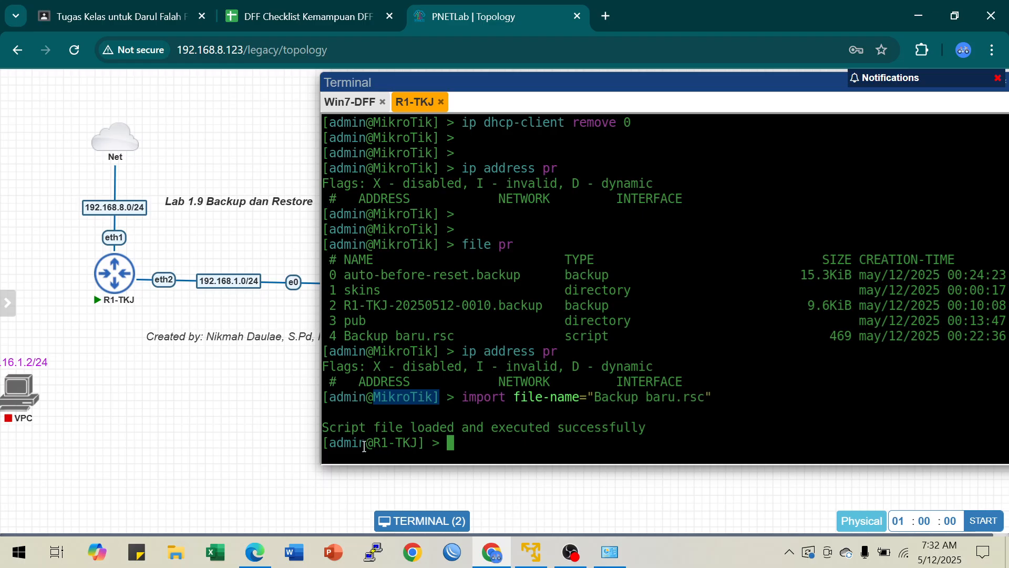
left_click_drag(376, 442, 421, 444)
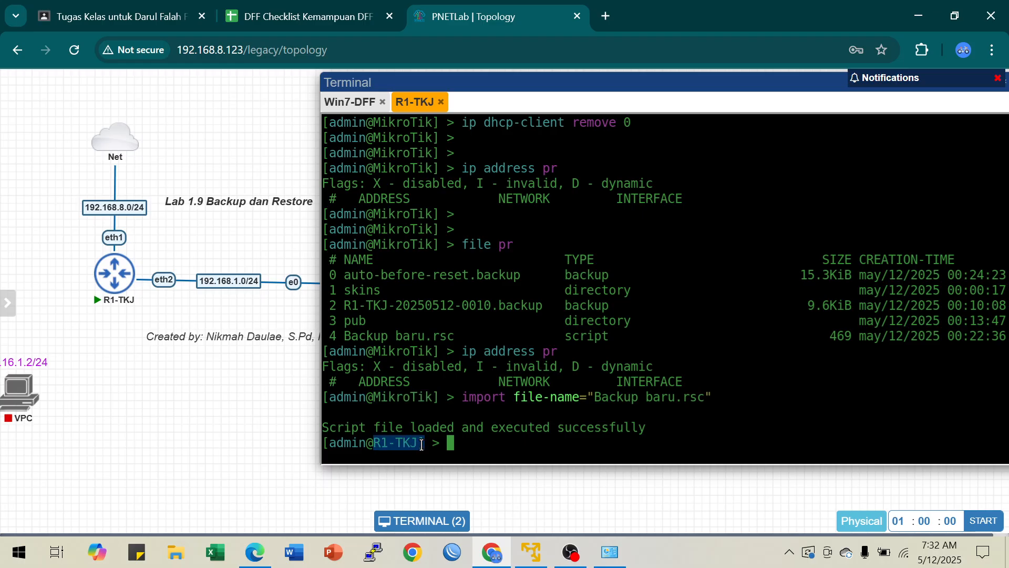
left_click(465, 445)
type("ip address ")
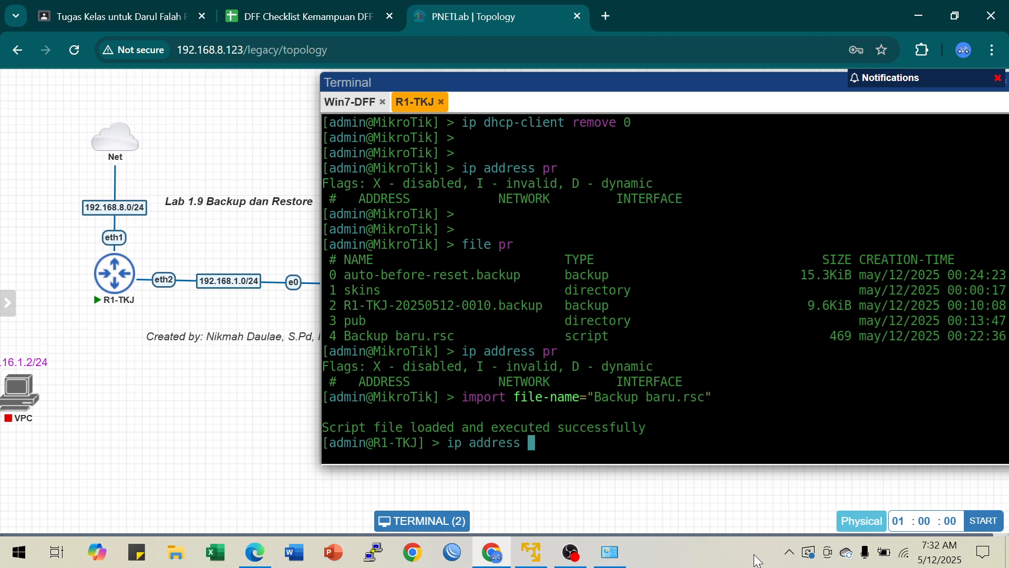
type("pr")
key("Return")
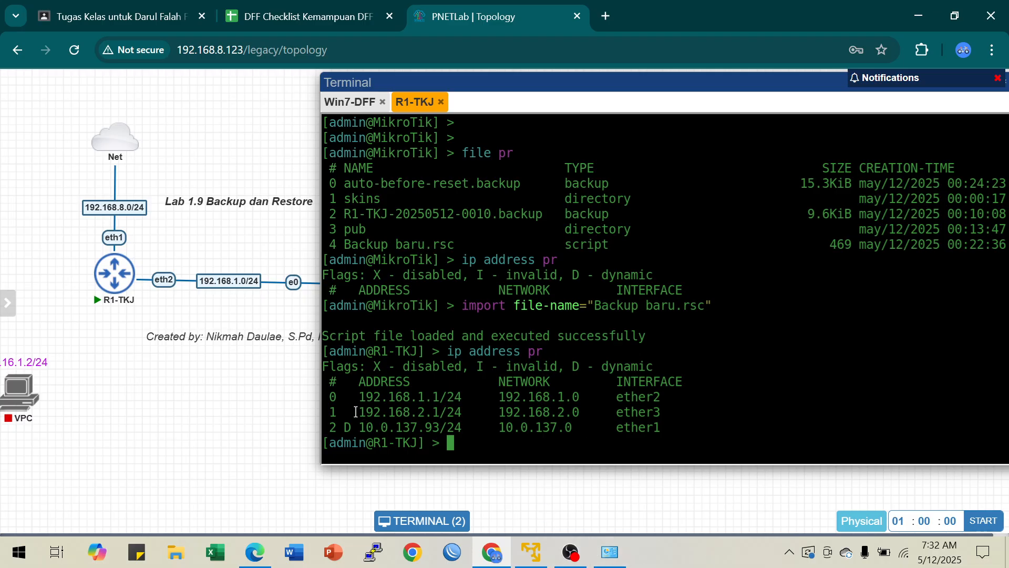
Step: Examine the ether3 address in the restored list and compare the Backup baru.rsc script with the .backup file entry
left_click_drag(359, 412, 680, 410)
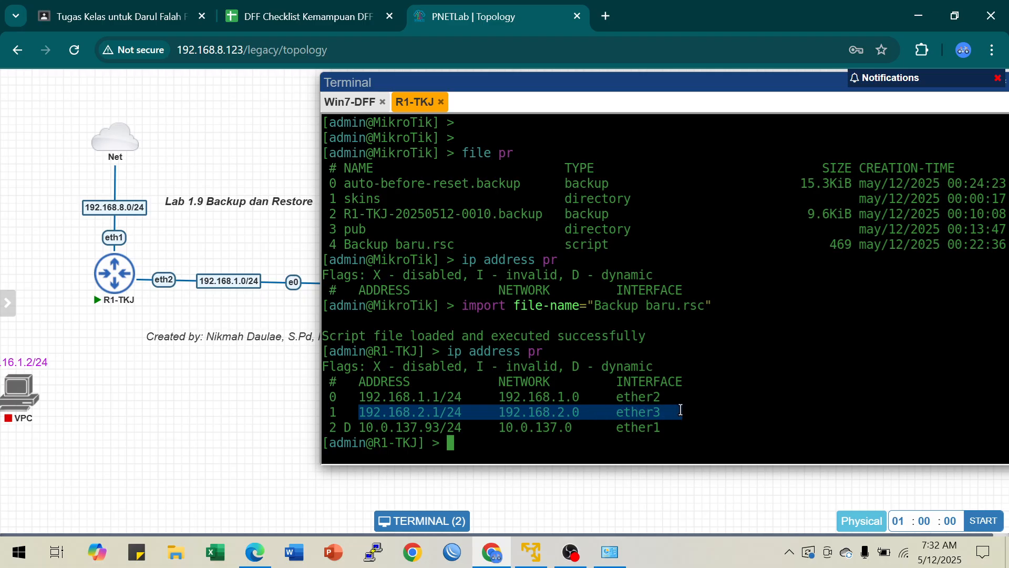
left_click(680, 410)
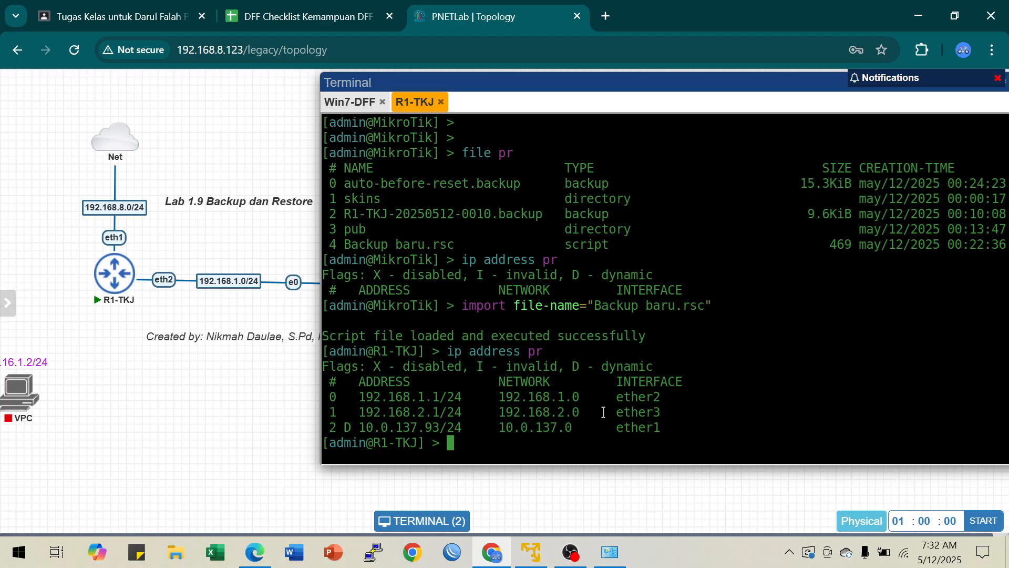
left_click_drag(366, 412, 659, 412)
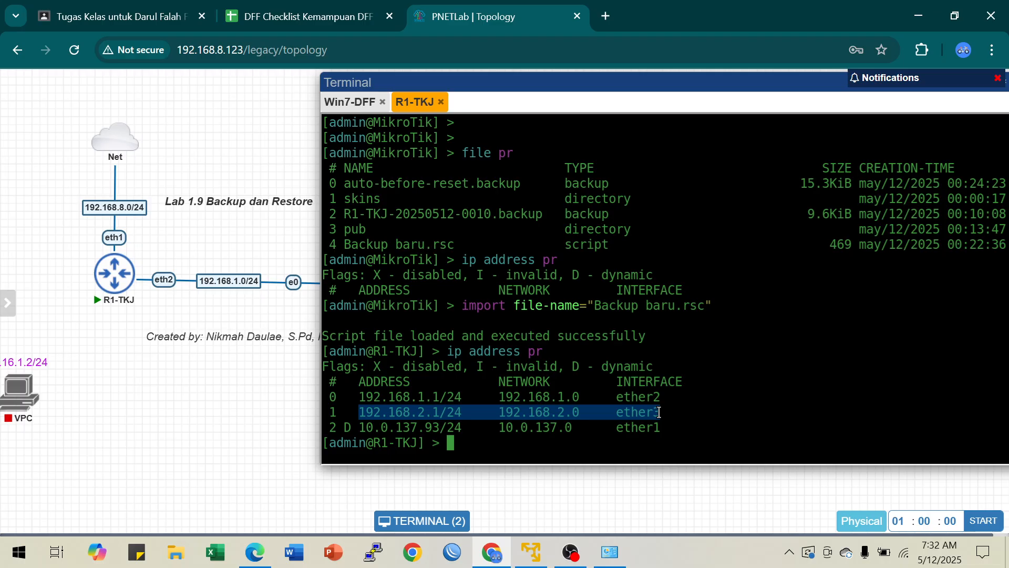
left_click_drag(566, 245, 610, 247)
left_click_drag(346, 245, 466, 247)
left_click_drag(568, 245, 644, 251)
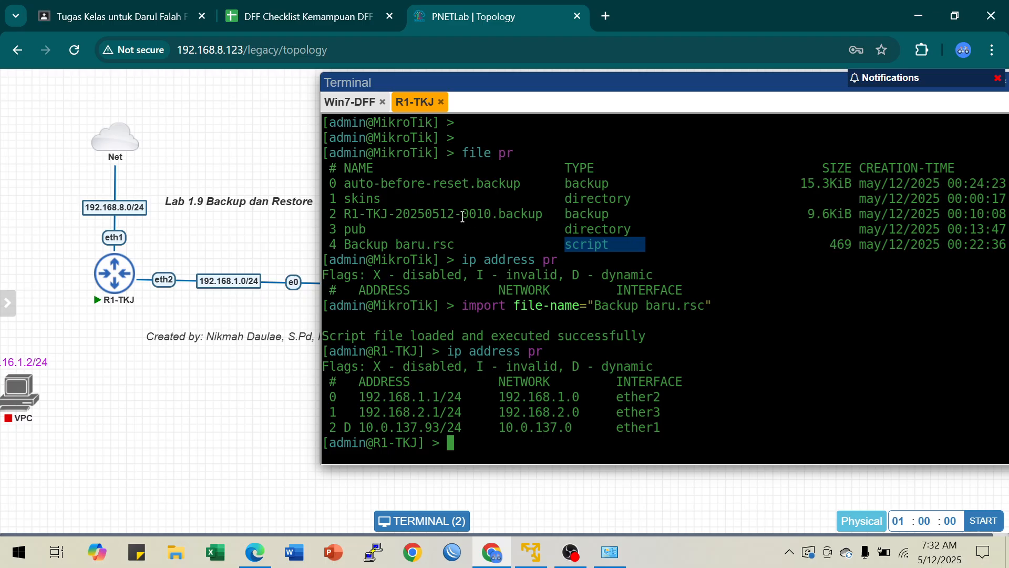
left_click_drag(346, 214, 618, 217)
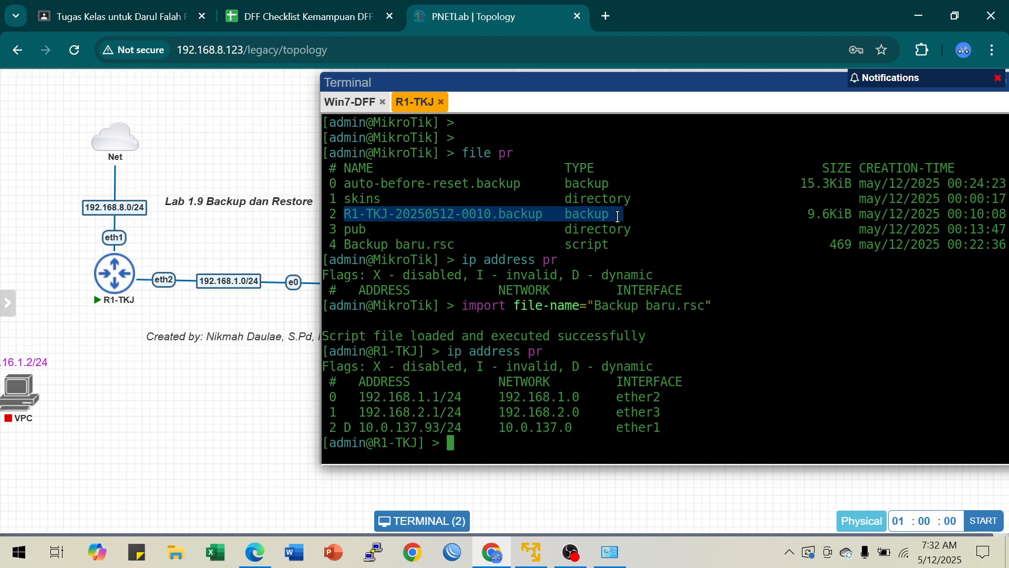
left_click(618, 216)
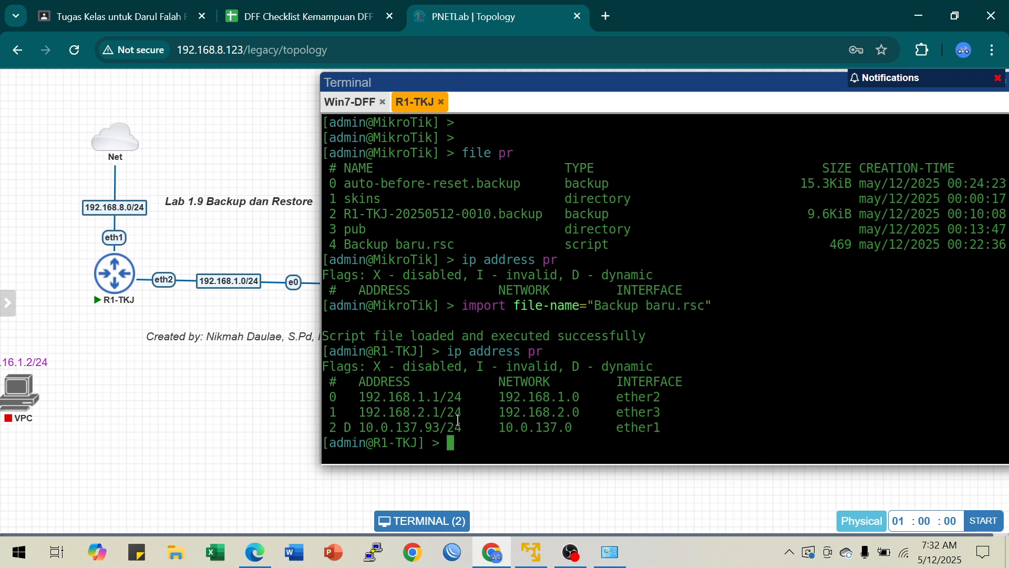
left_click_drag(372, 424, 603, 408)
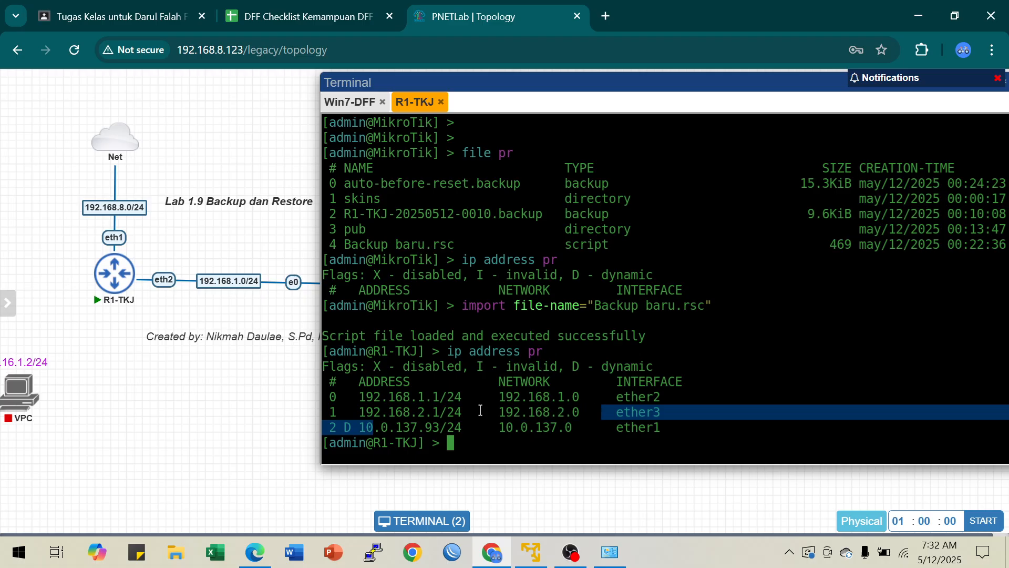
left_click_drag(363, 416, 676, 407)
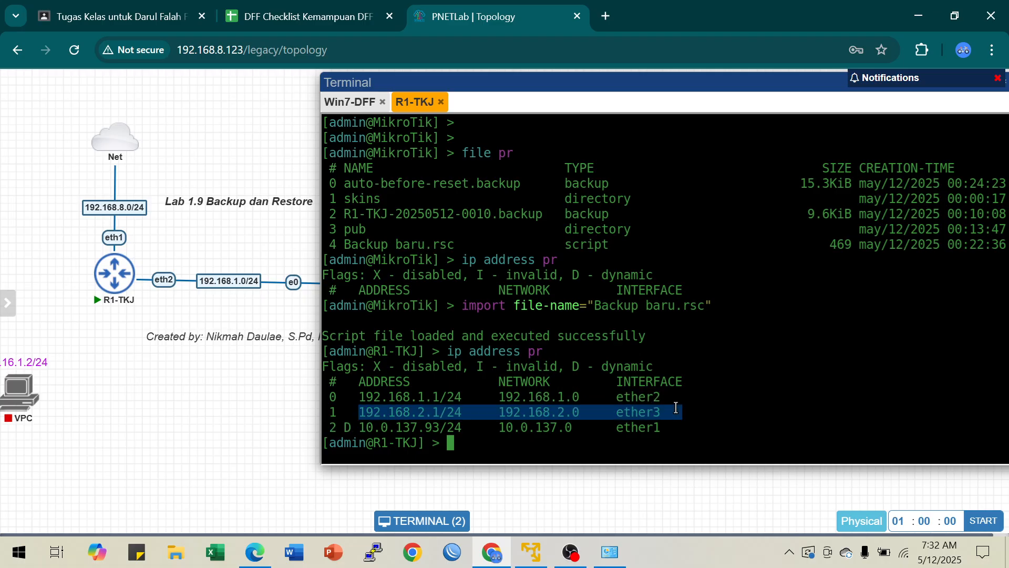
left_click(676, 408)
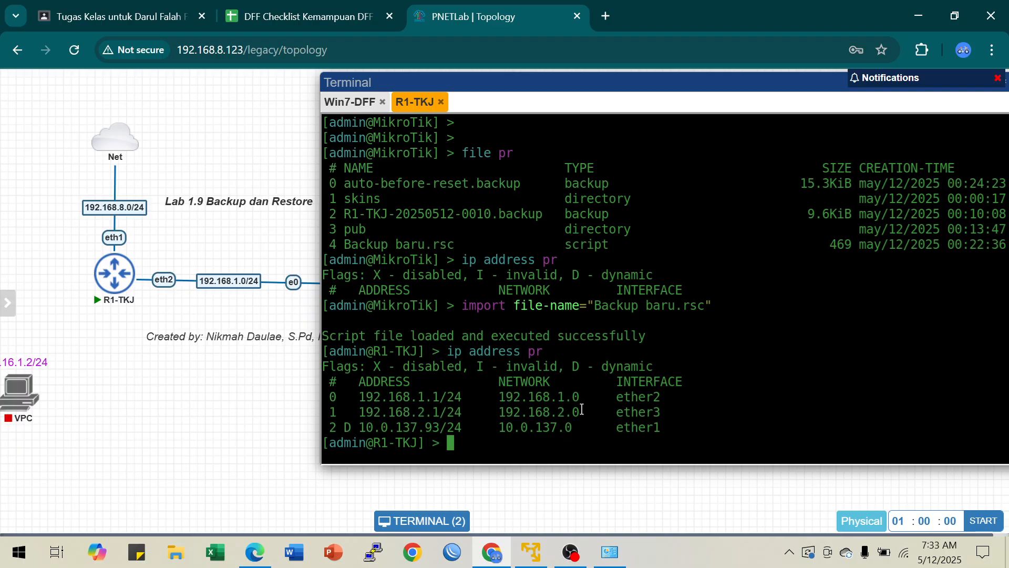
left_click_drag(346, 245, 615, 243)
left_click(477, 449)
Step: Minimize the terminal window over the topology, and minimize the browser to show the desktop
left_click_drag(793, 83, 667, 115)
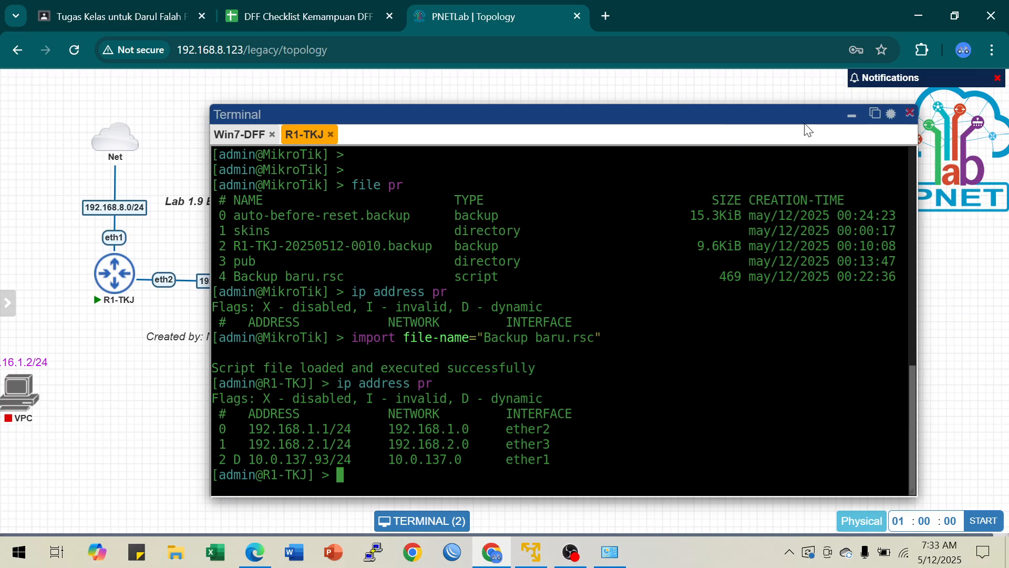
left_click(851, 110)
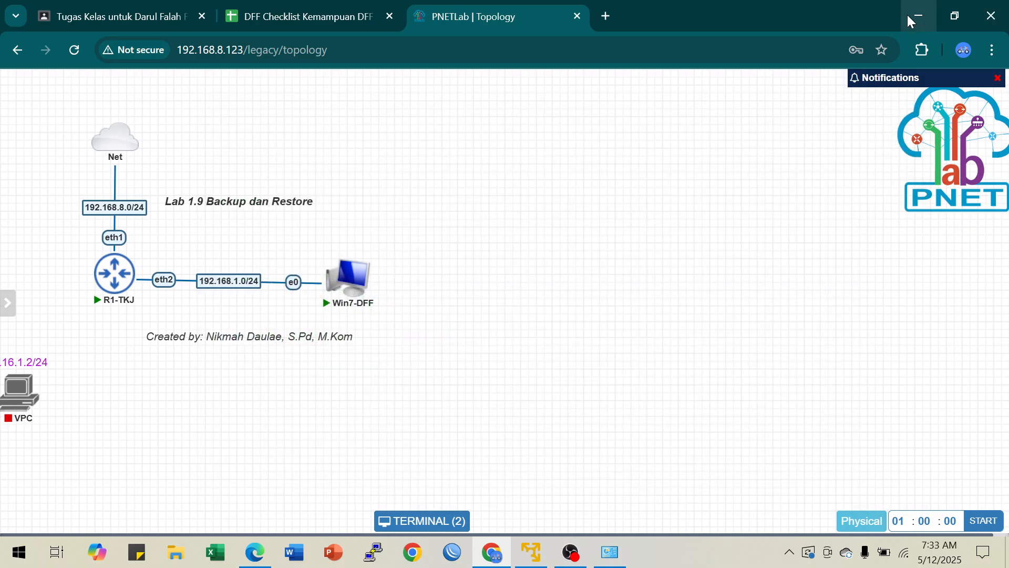
left_click(925, 12)
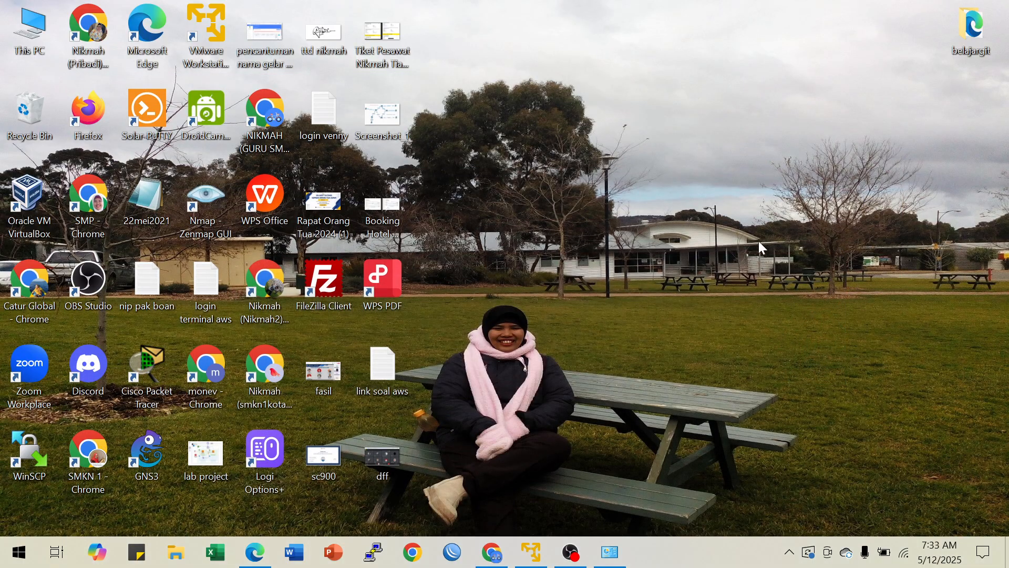